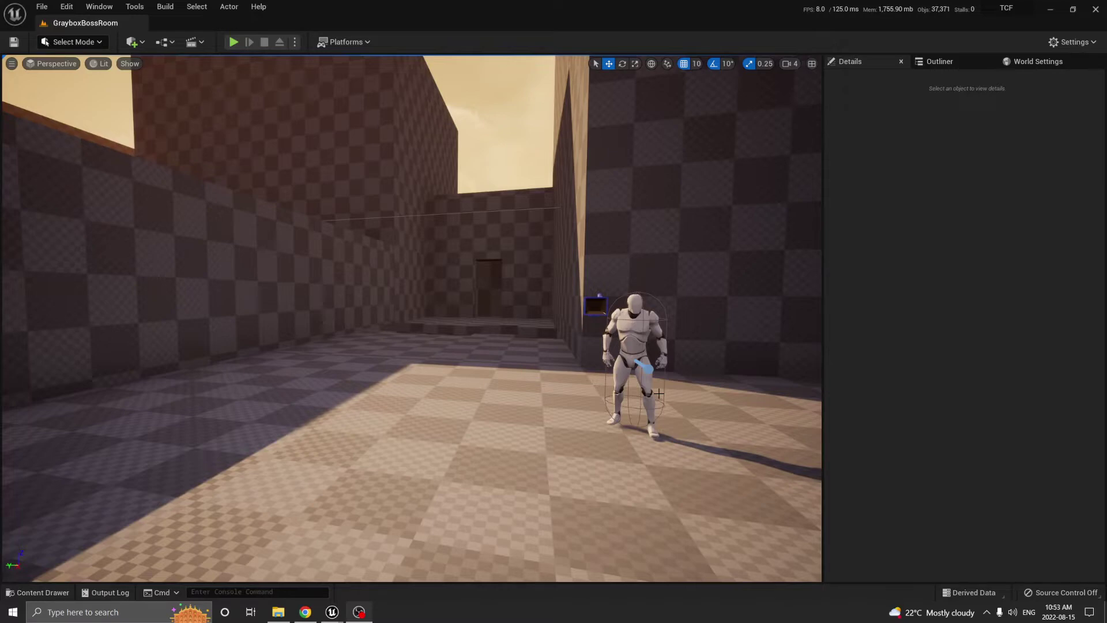
Open the TempestCombatFramework folder in the project's content
right_drag(410, 317, 644, 325)
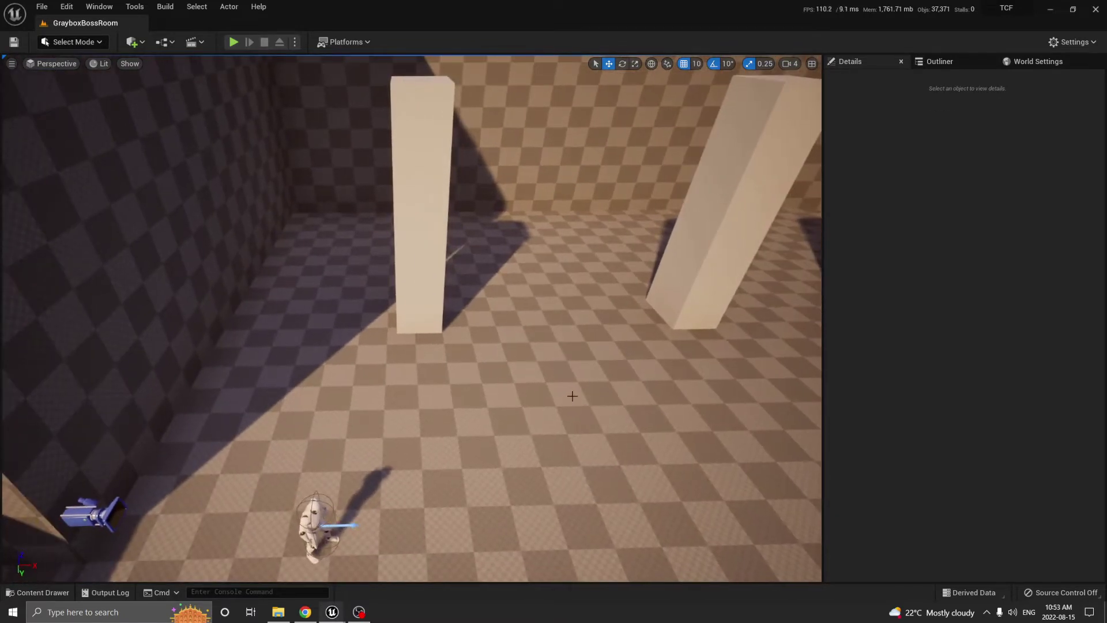
key(ctrl+space)
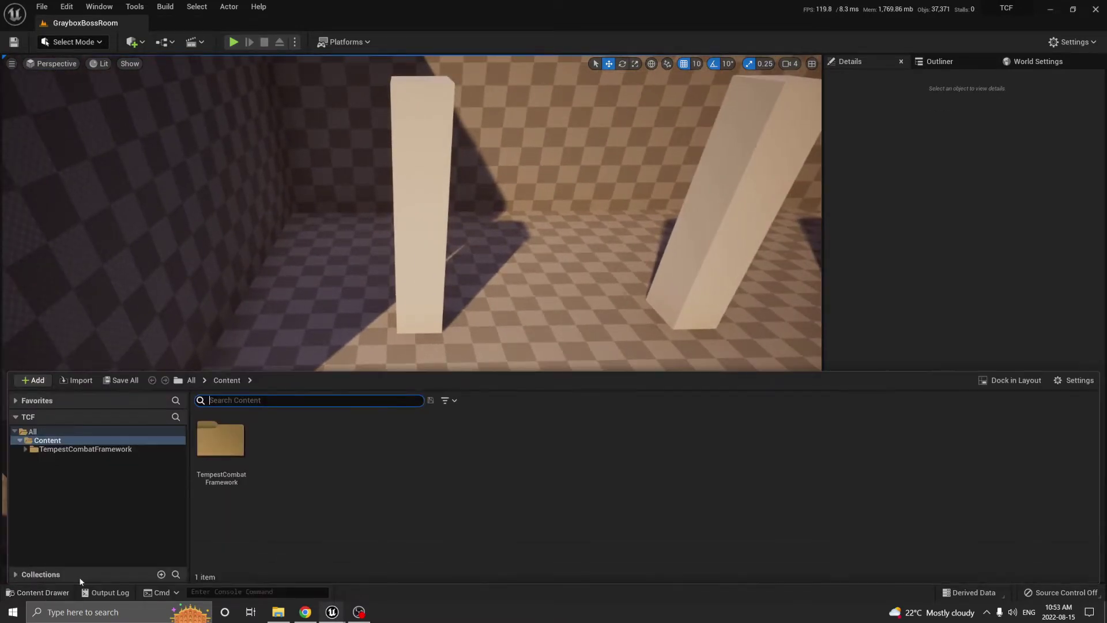
double_click(223, 456)
scroll(976, 509, up, 1)
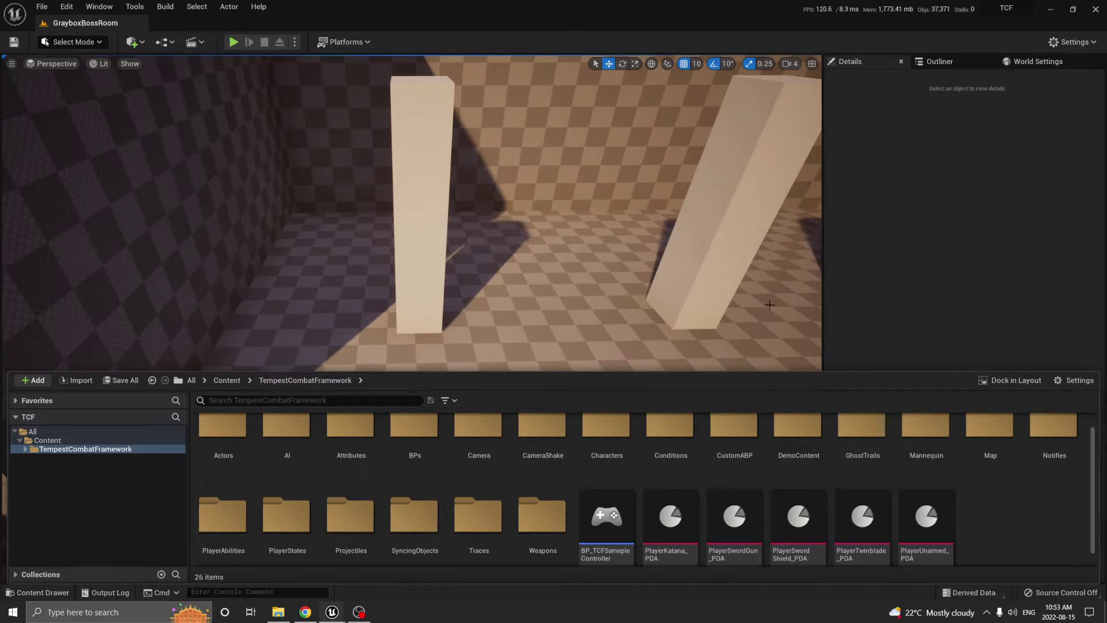
Open the BP_TwinbladesWeapon blueprint from the framework's Weapons folder
right_drag(770, 304, 738, 323)
right_drag(388, 423, 388, 422)
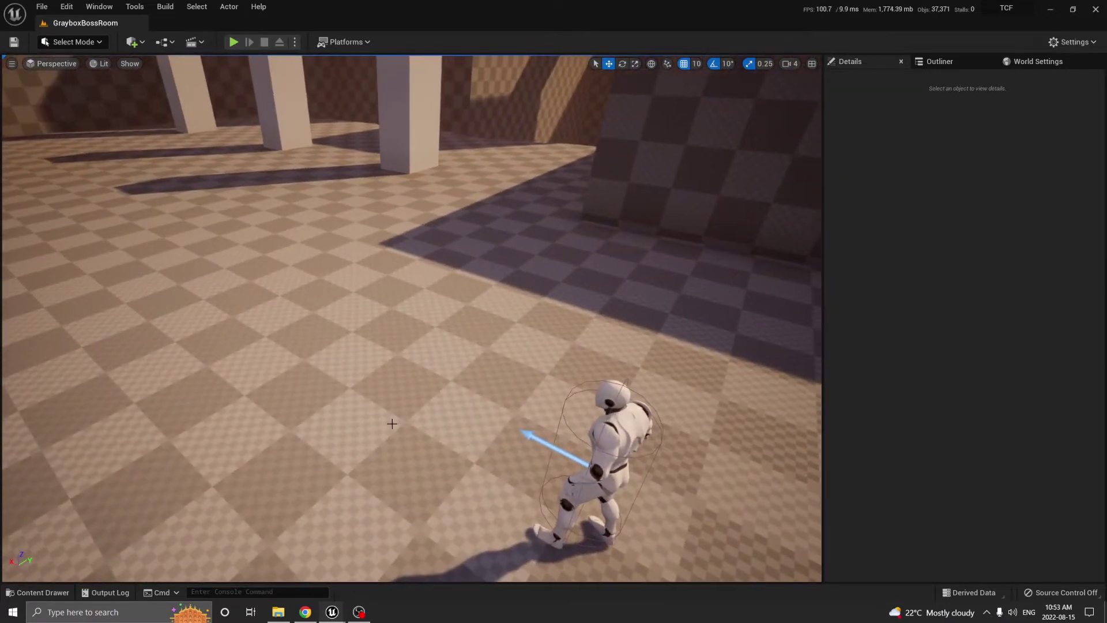
key(ctrl+space)
scroll(688, 527, down, 1)
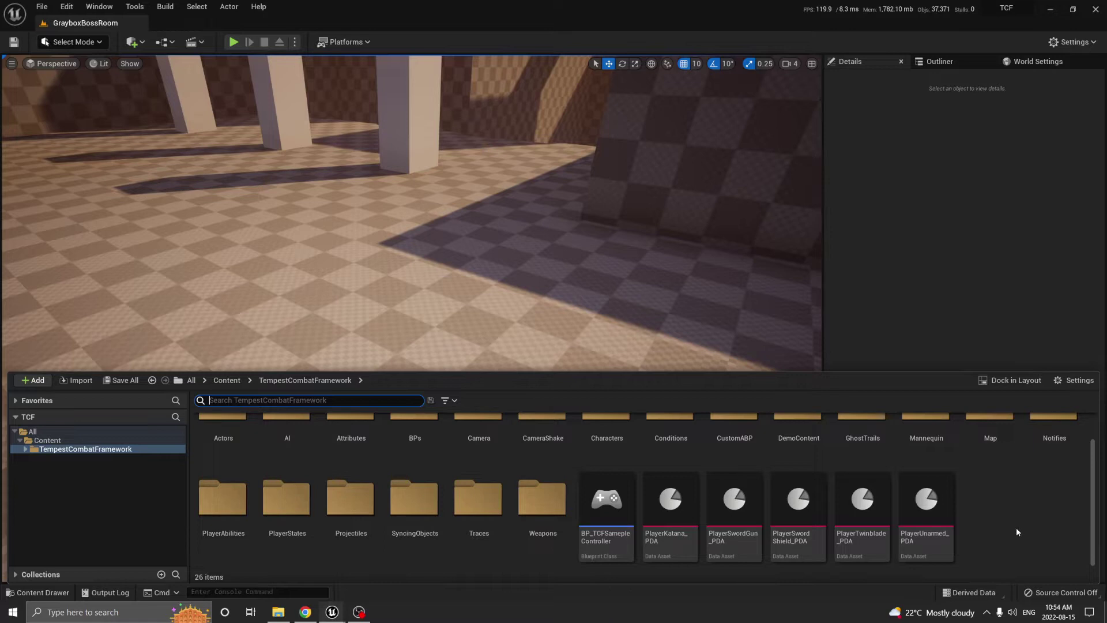
double_click(545, 507)
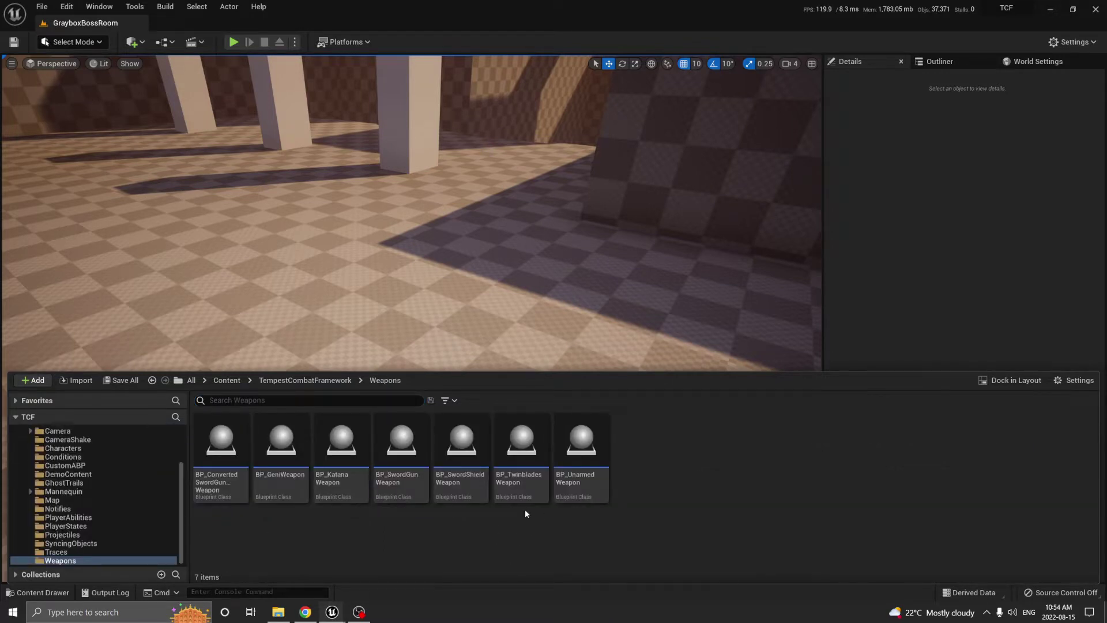
click(527, 486)
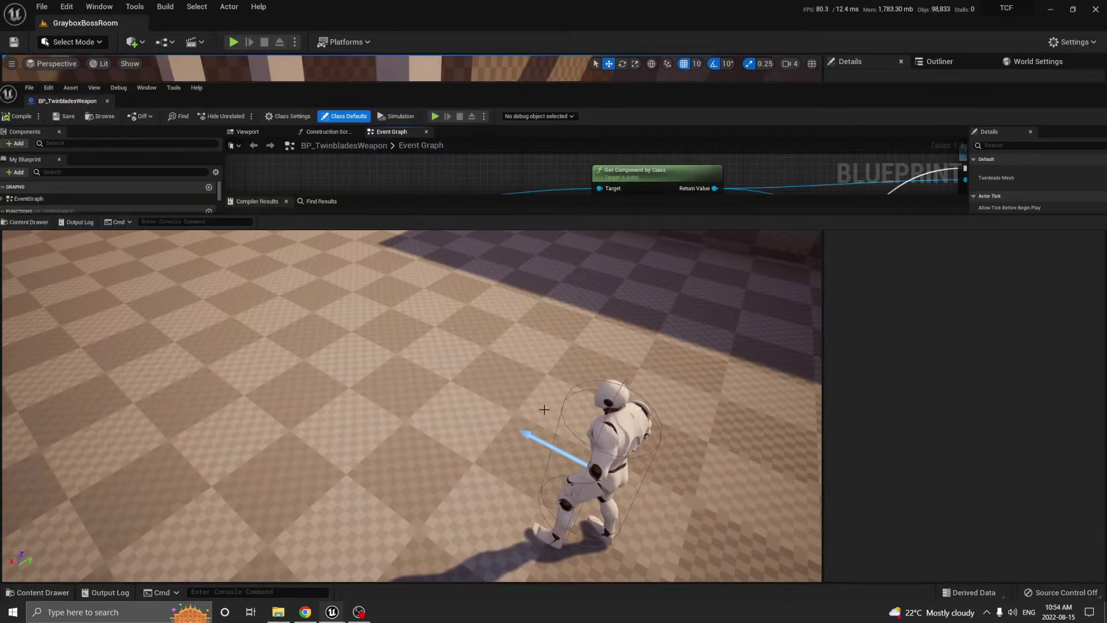
Locate the animation blueprint assigned in the Set Anim Instance Class node and open Player_Twinblades_ABP for editing
scroll(539, 267, down, 3)
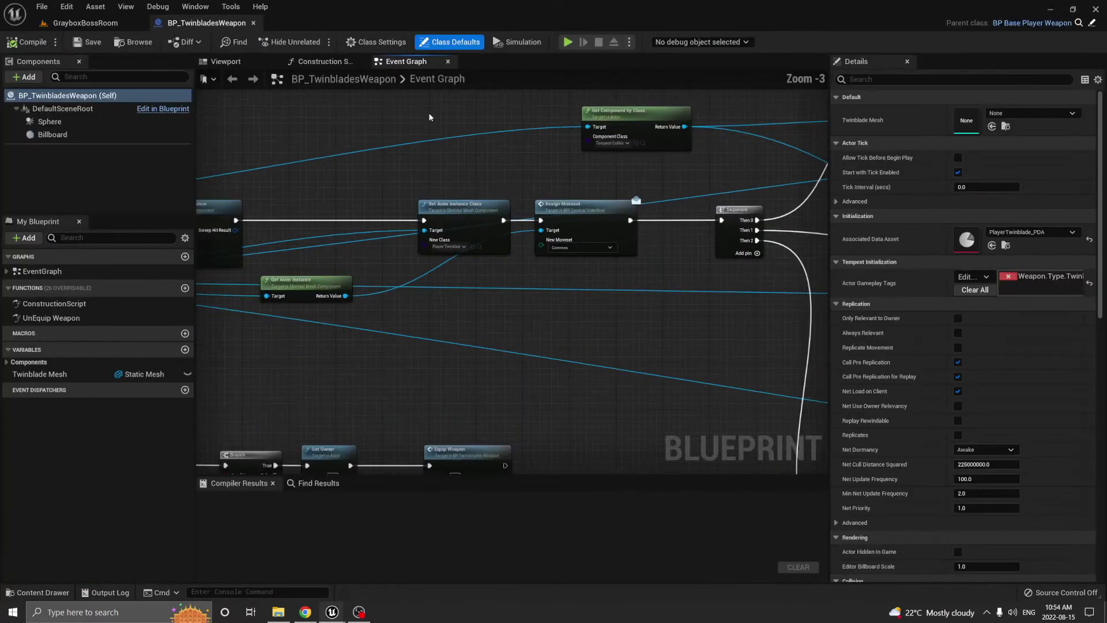
scroll(538, 267, up, 4)
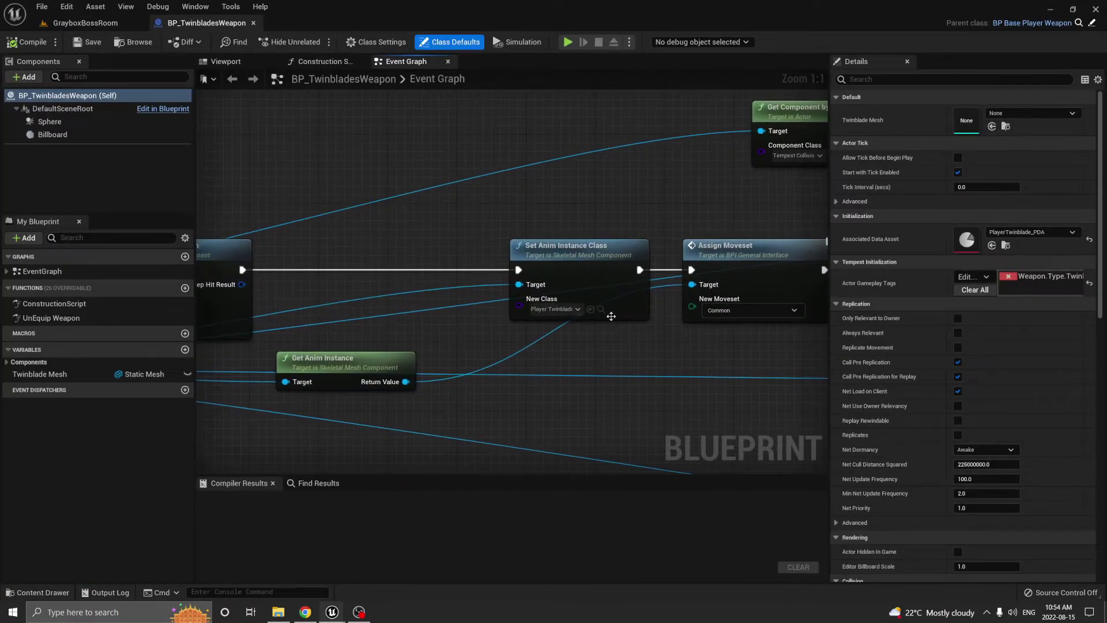
click(601, 310)
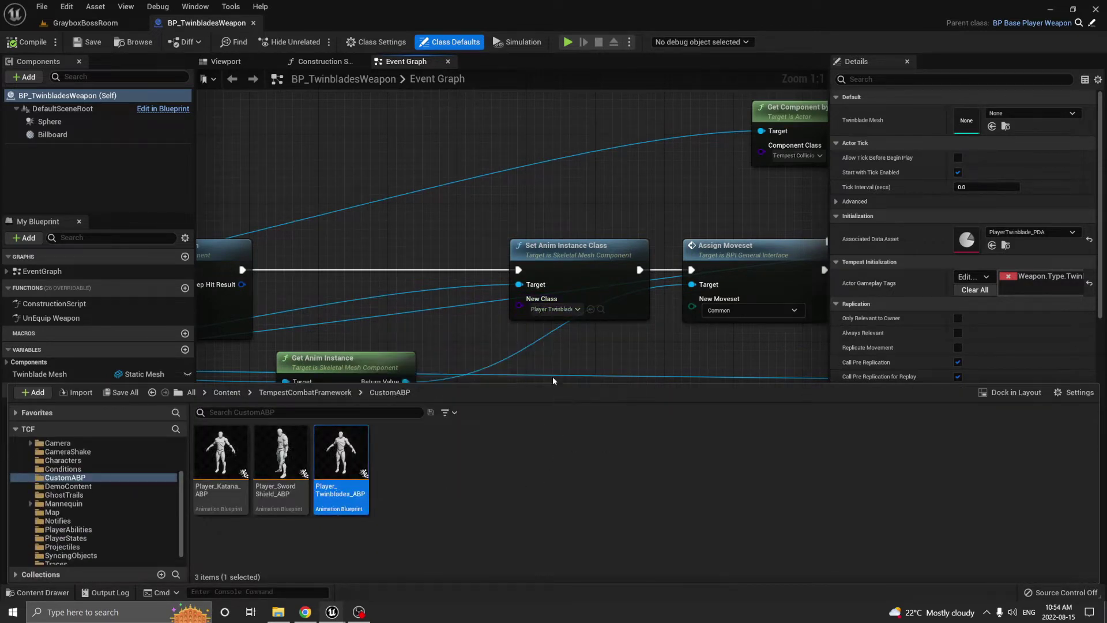
click(503, 448)
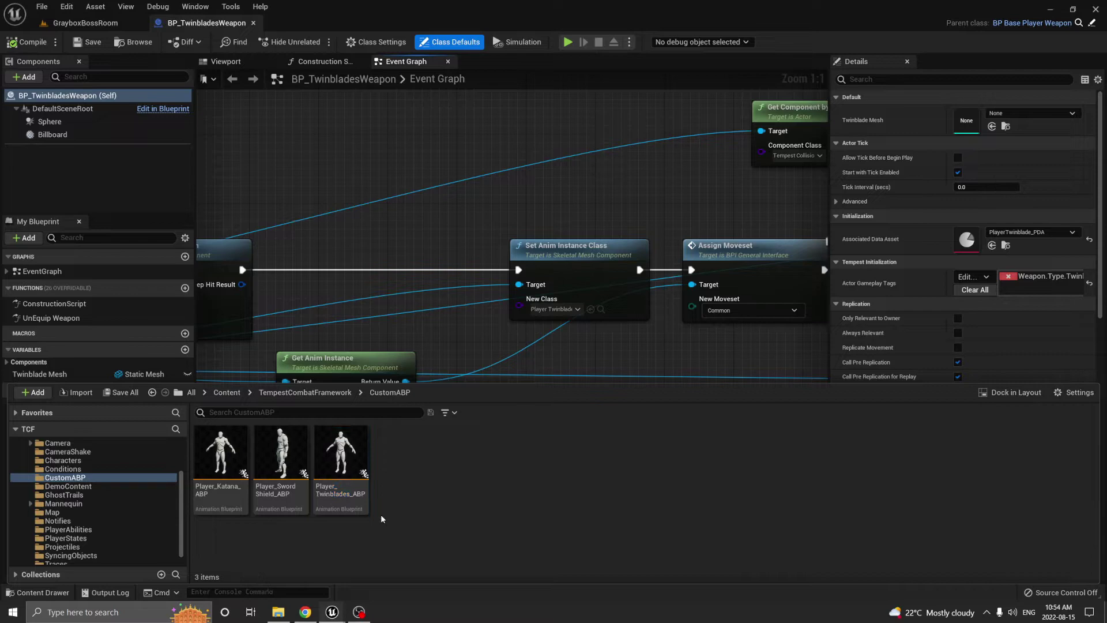
click(345, 507)
double_click(358, 491)
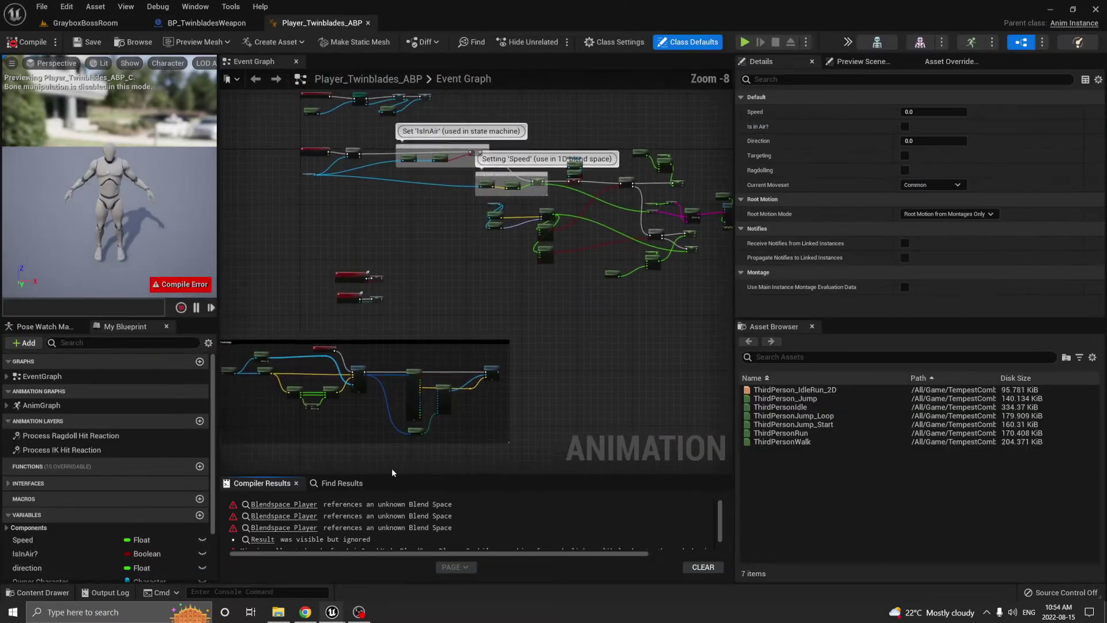
Go to the Blendspace Player node named in the second compiler error and examine the nodes that lack a blend space
click(283, 519)
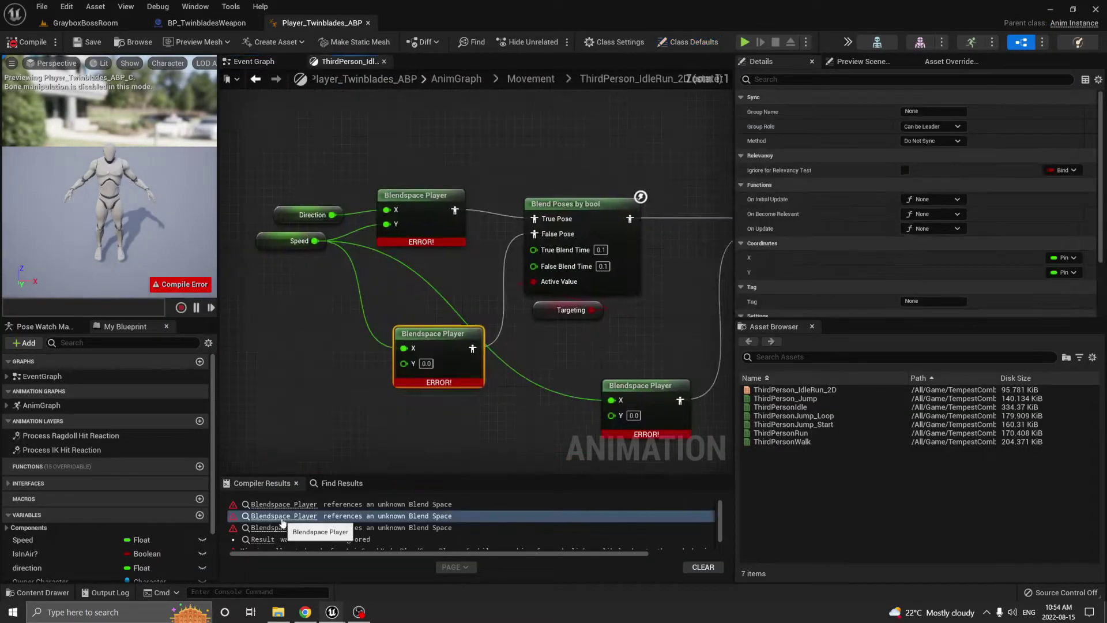
click(458, 280)
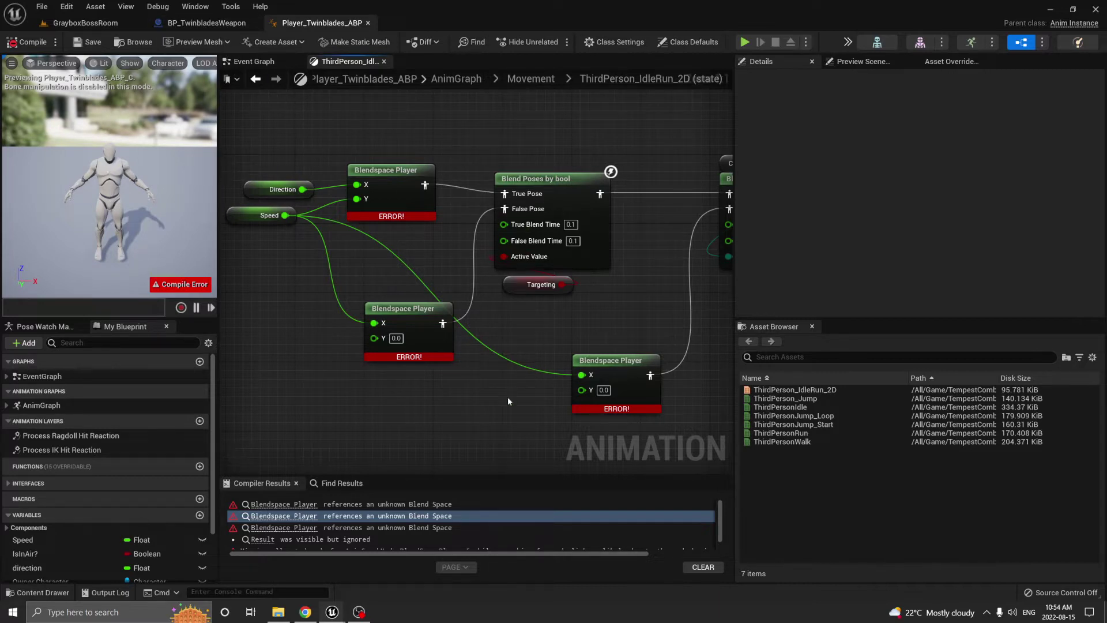
drag(322, 436, 467, 271)
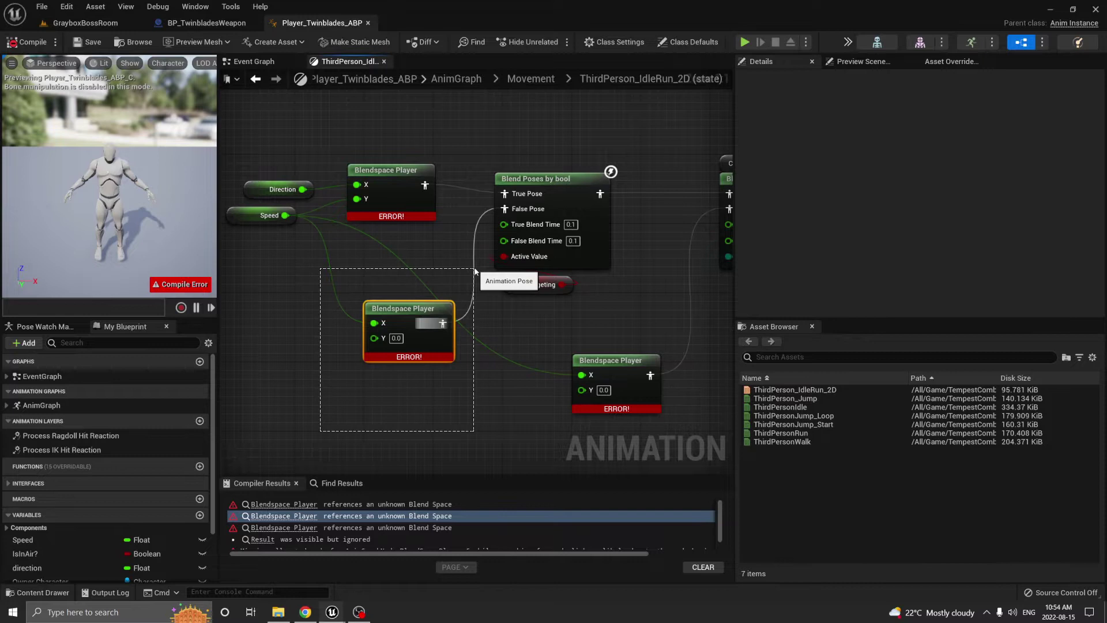
drag(464, 432, 330, 254)
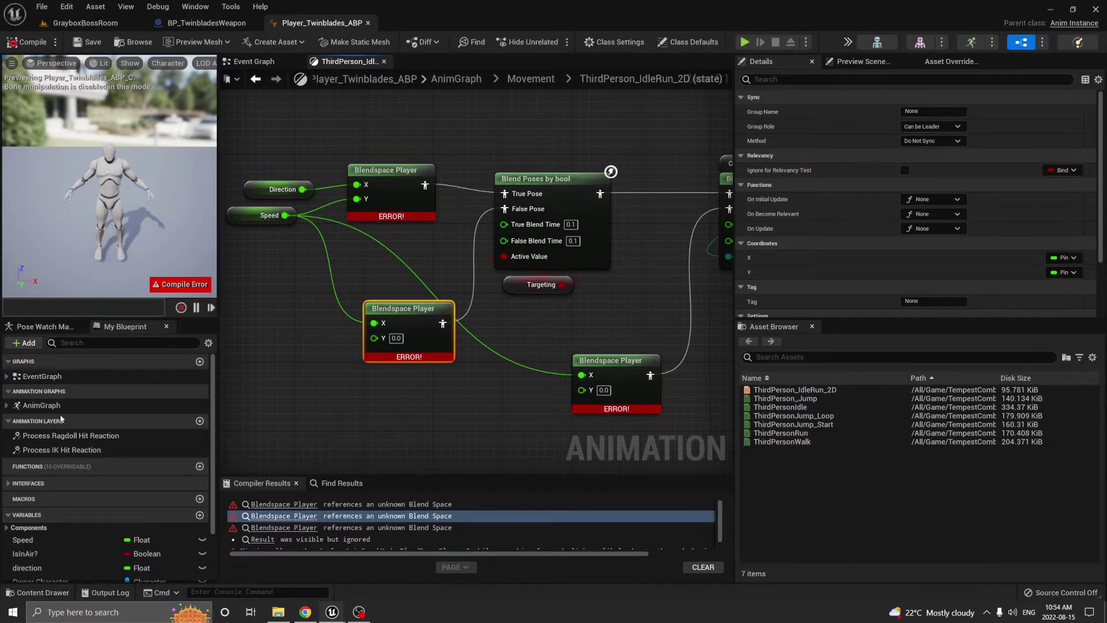
Switch to the GrayboxBossRoom level in the other editor window and select the twinblades weapon actor on the floor
click(85, 22)
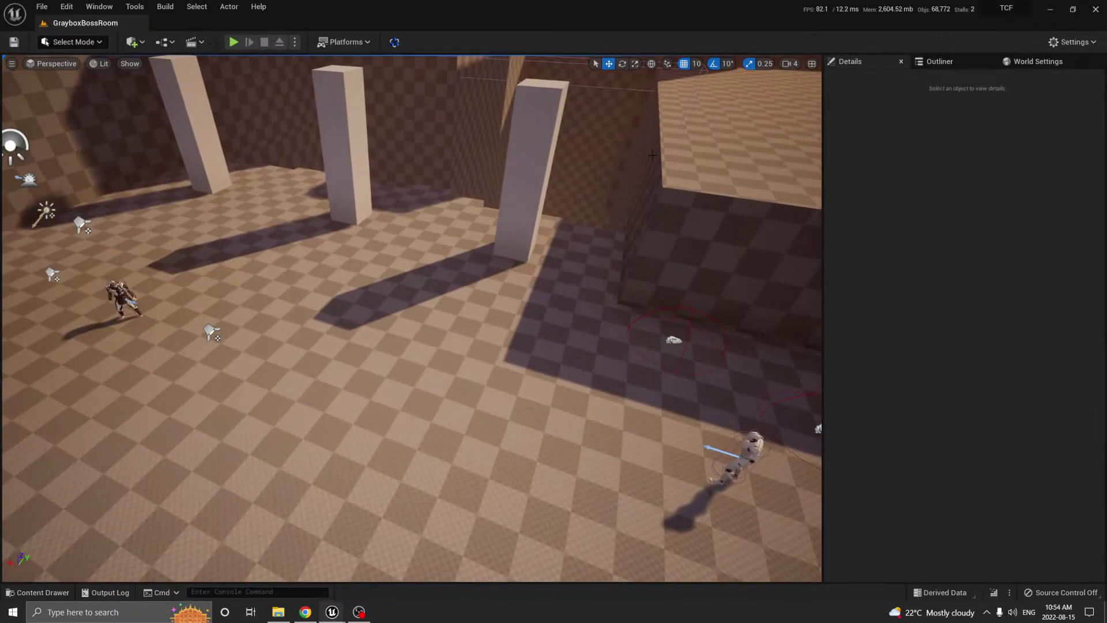
mouse_move(332, 612)
click(306, 580)
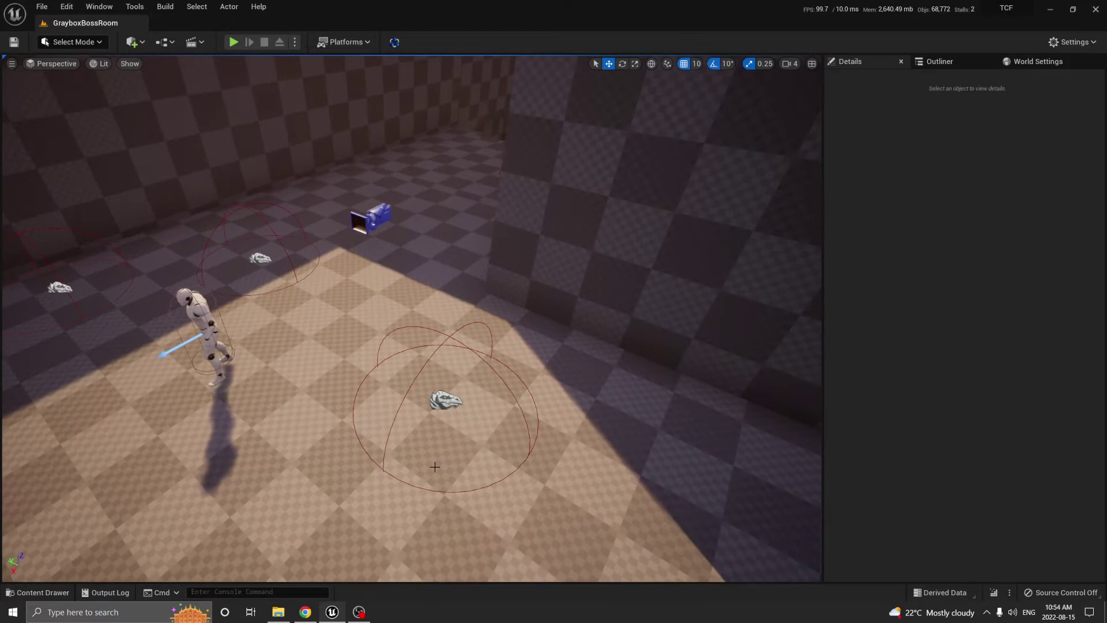
click(435, 399)
View the weapon's PlayerTwinblade_PDA data asset briefly, and open the actor's BP_TwinbladesWeapon blueprint for editing
double_click(974, 304)
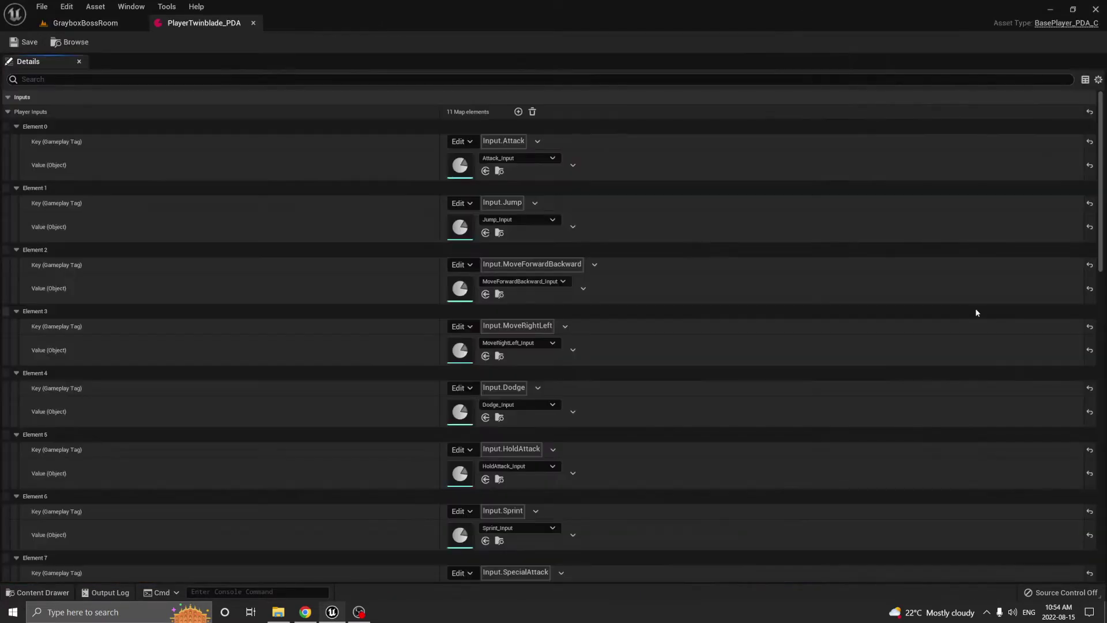
click(254, 24)
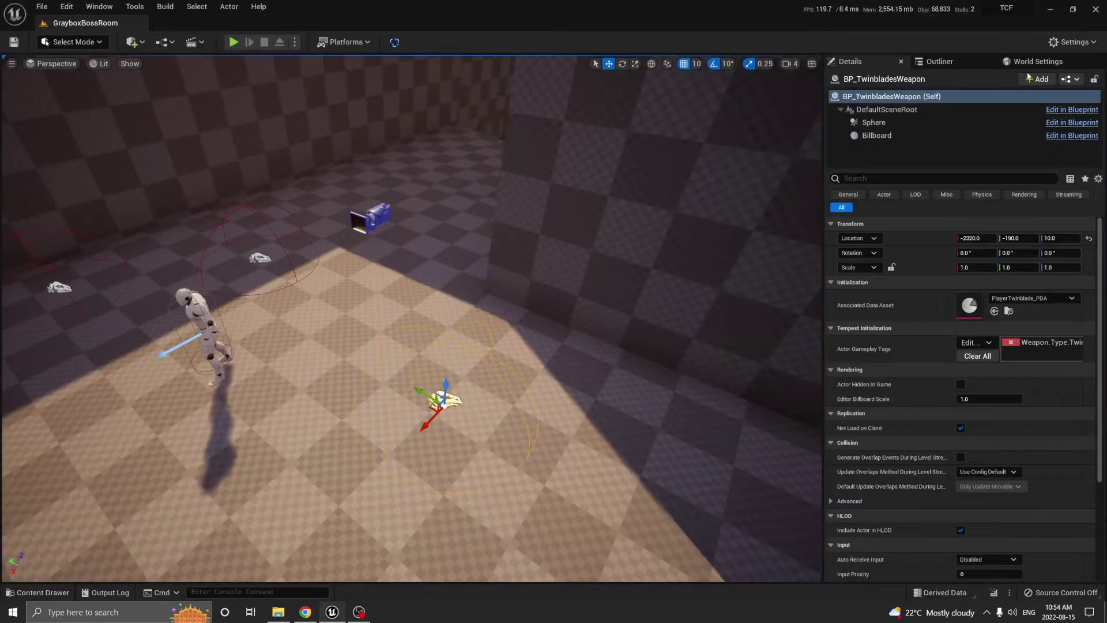
click(1077, 85)
click(1020, 109)
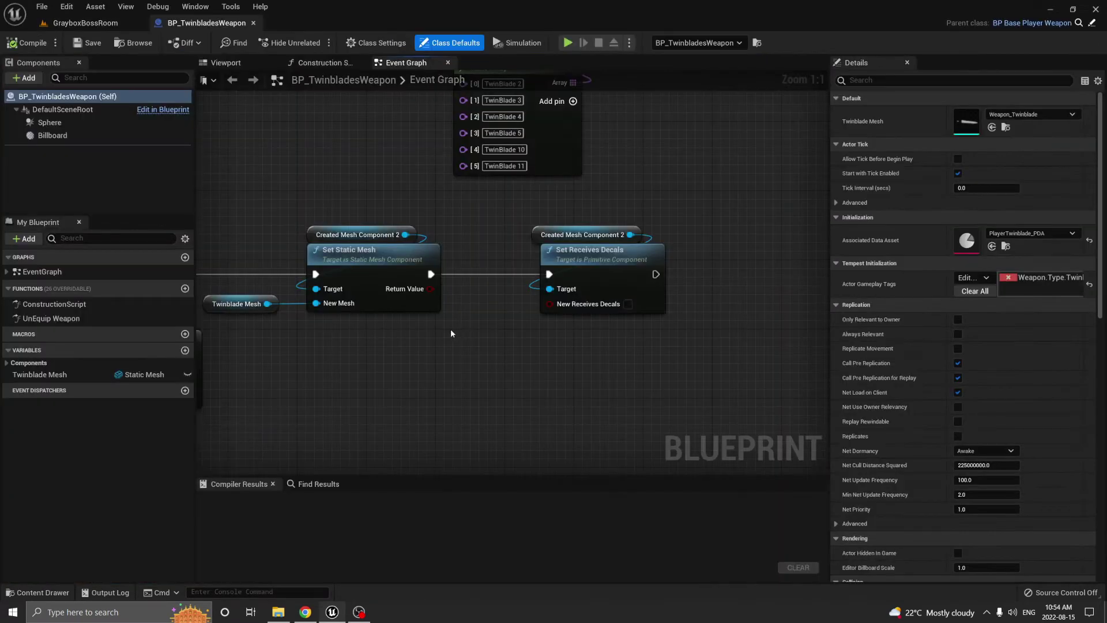
Find the class used by the Set Anim Instance Class node in the CustomAnimations folder and open that Player_Twinblades_ABP
scroll(650, 284, up, 4)
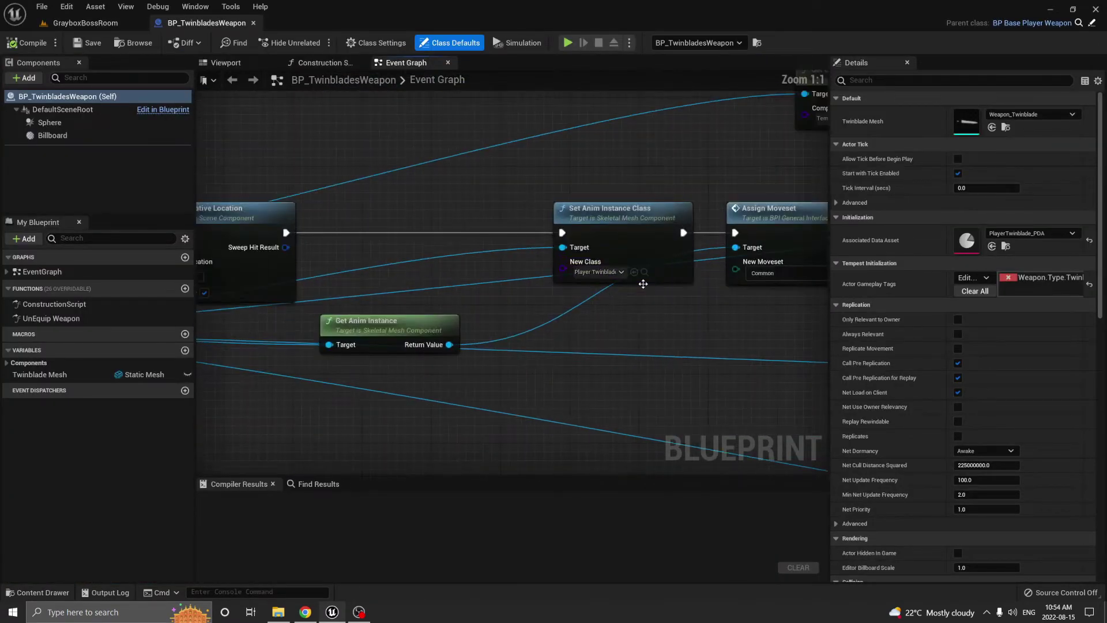
click(644, 271)
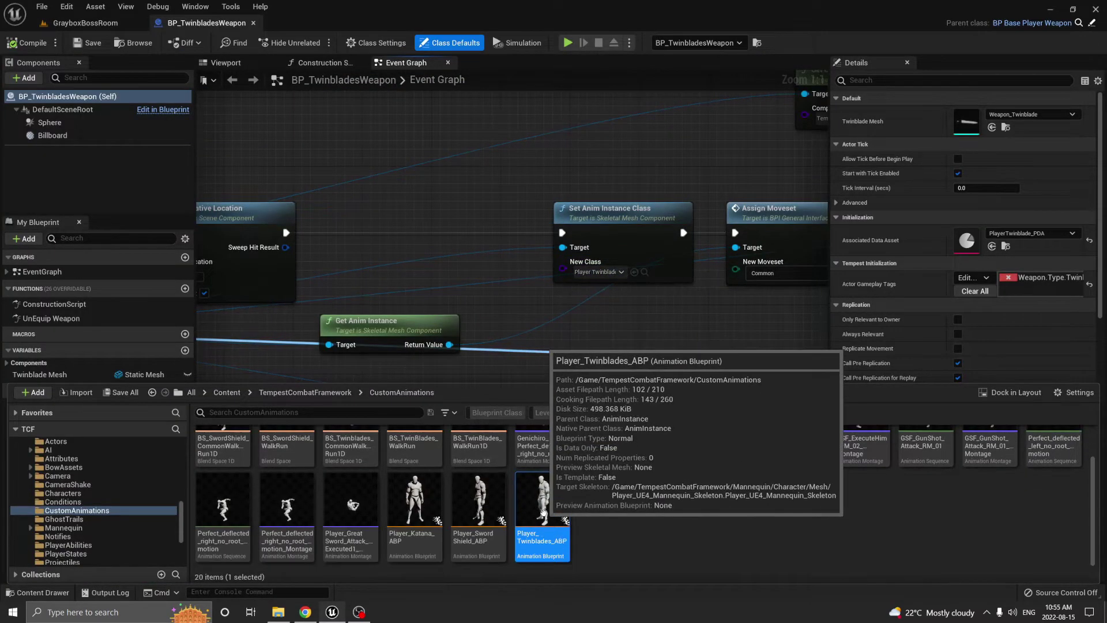
double_click(543, 511)
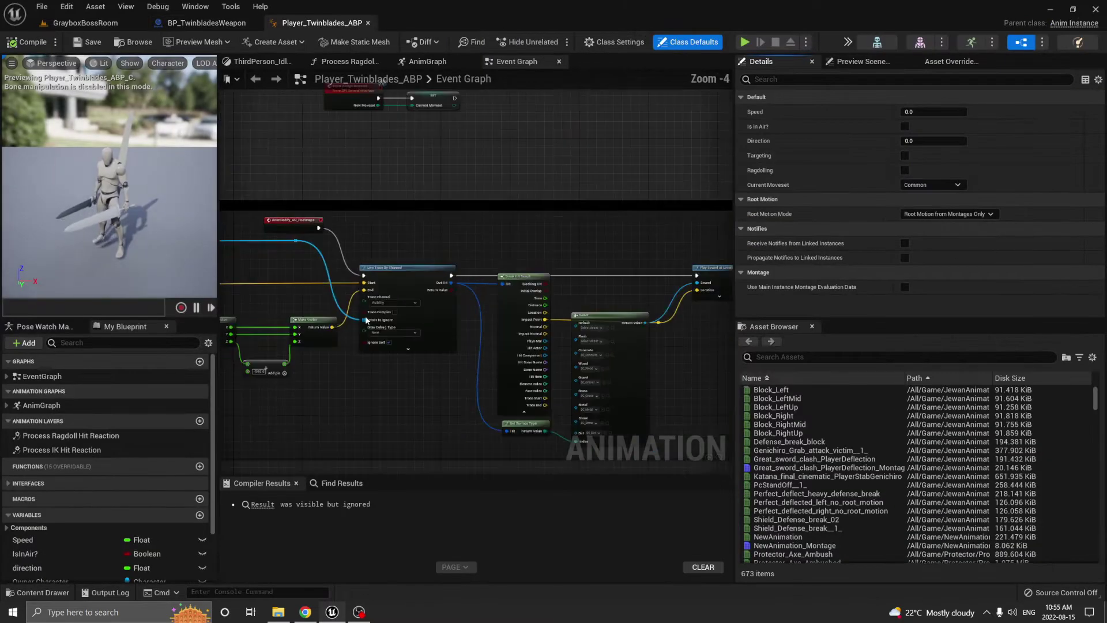
Open the ThirdPerson_IdleRun_2D state within the AnimGraph's Movement state machine
double_click(103, 402)
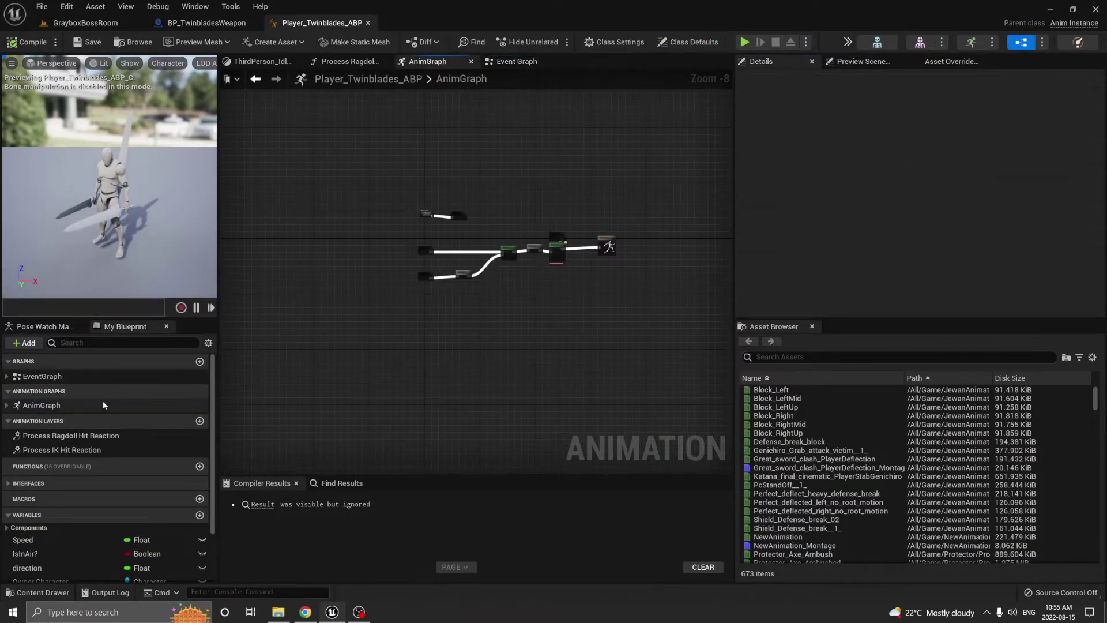
double_click(450, 183)
double_click(392, 288)
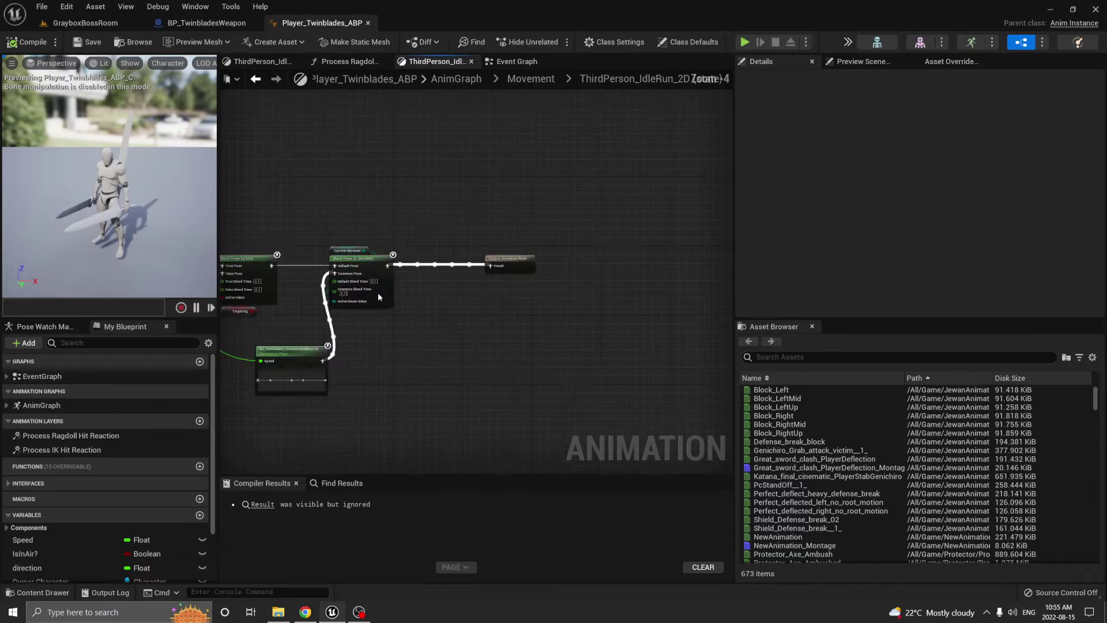
Preview the BS_Twinblades_CommonWalkRun1D blend space across its speed range and close it
scroll(524, 269, up, 1)
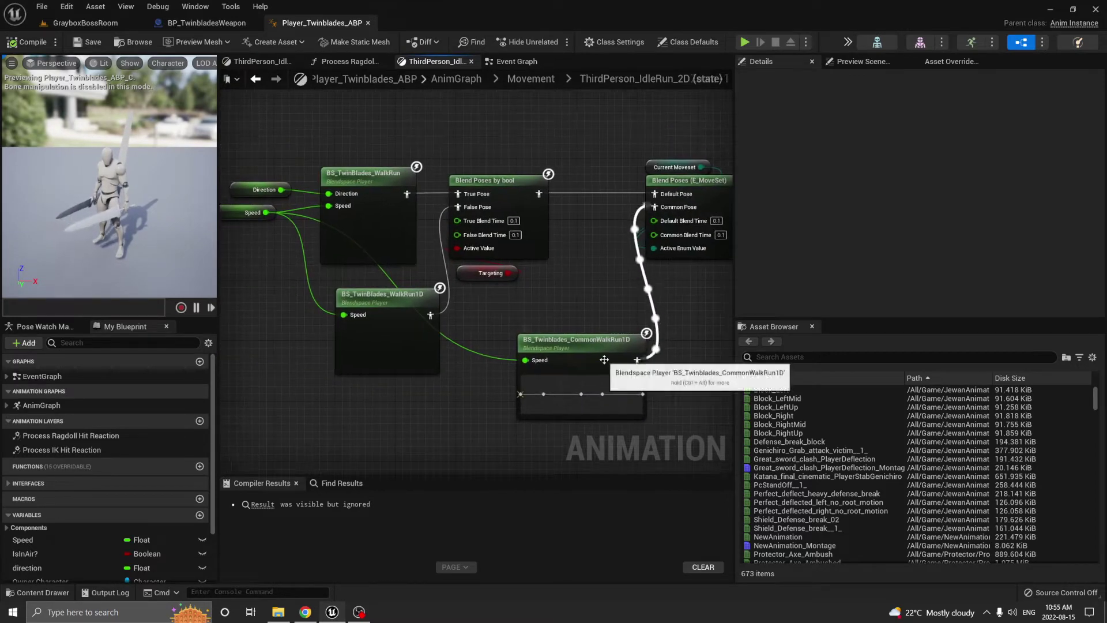
scroll(565, 323, up, 1)
double_click(543, 331)
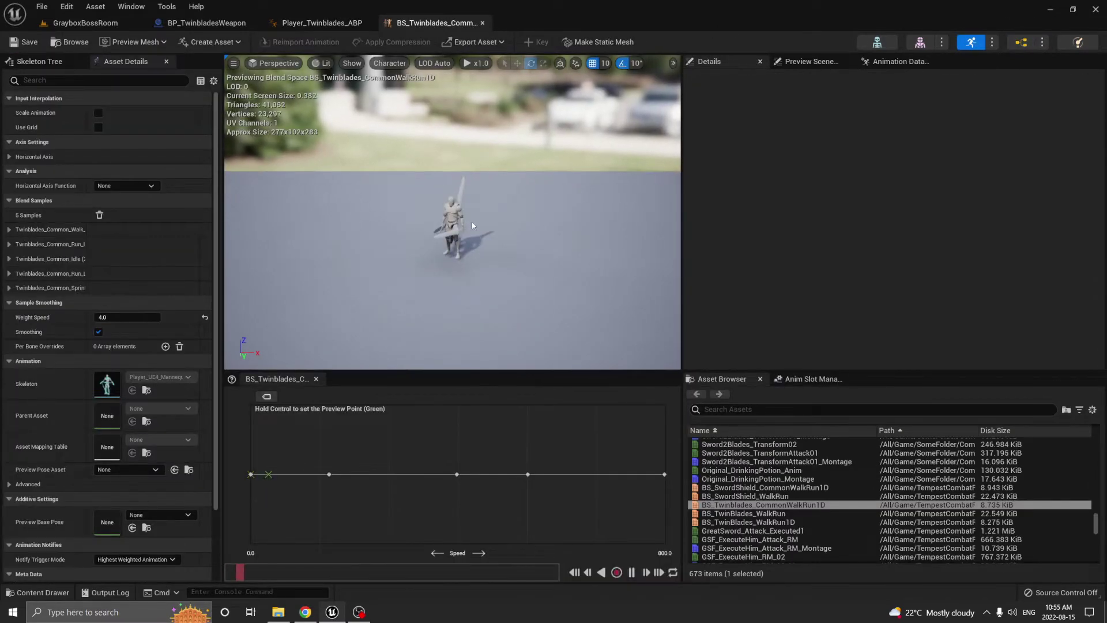
key(ctrl)
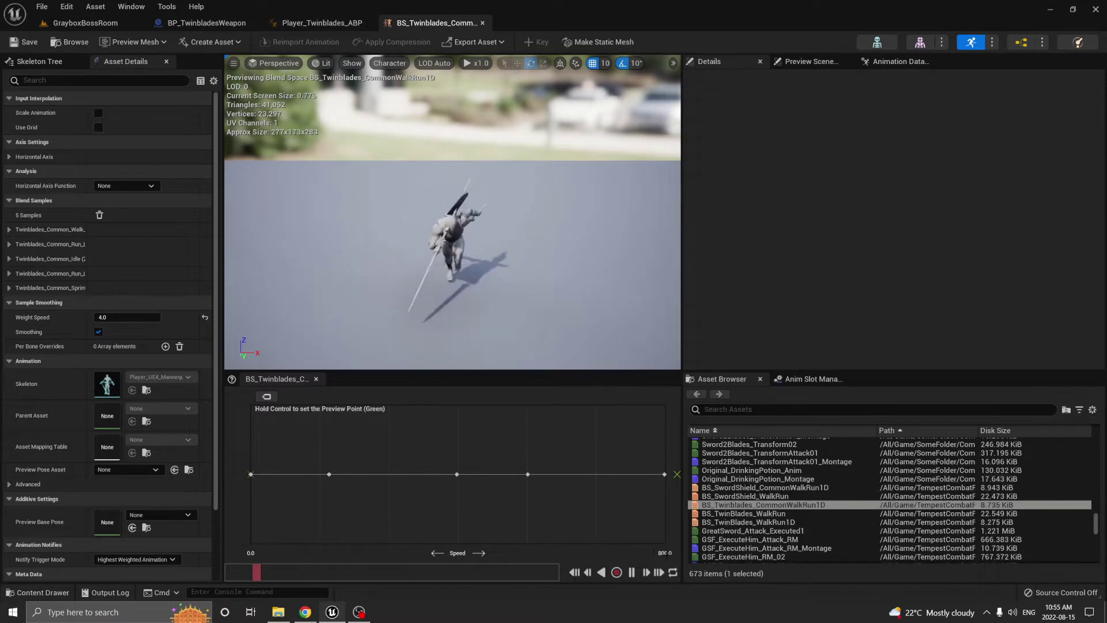
click(482, 22)
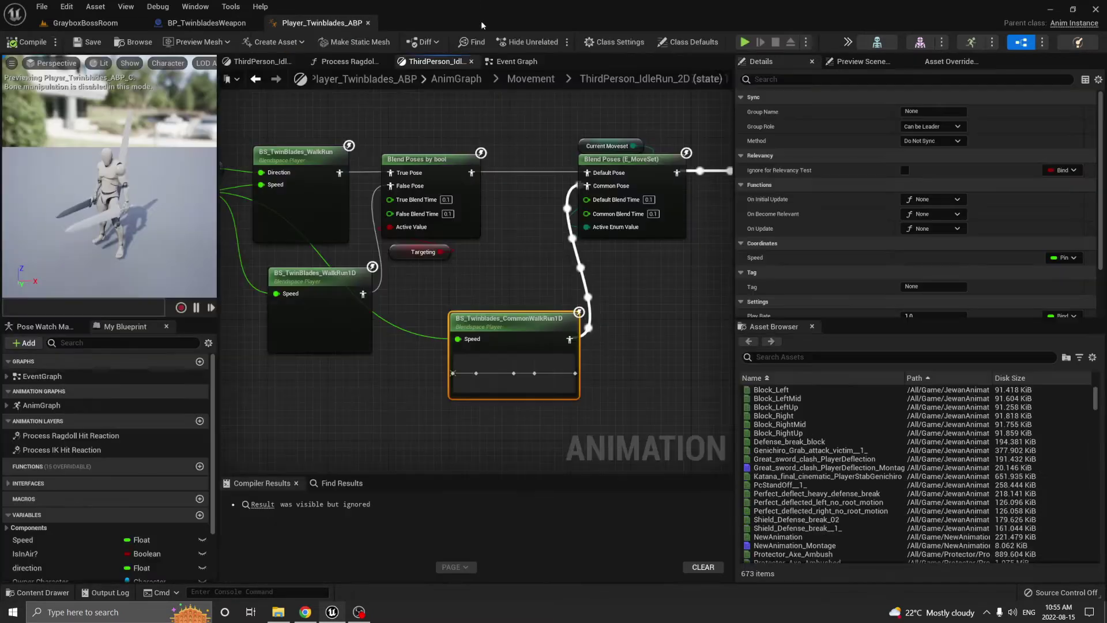
Preview the BS_TwinBlades_WalkRun1D blend space at different speeds and close it
right_drag(520, 280, 617, 276)
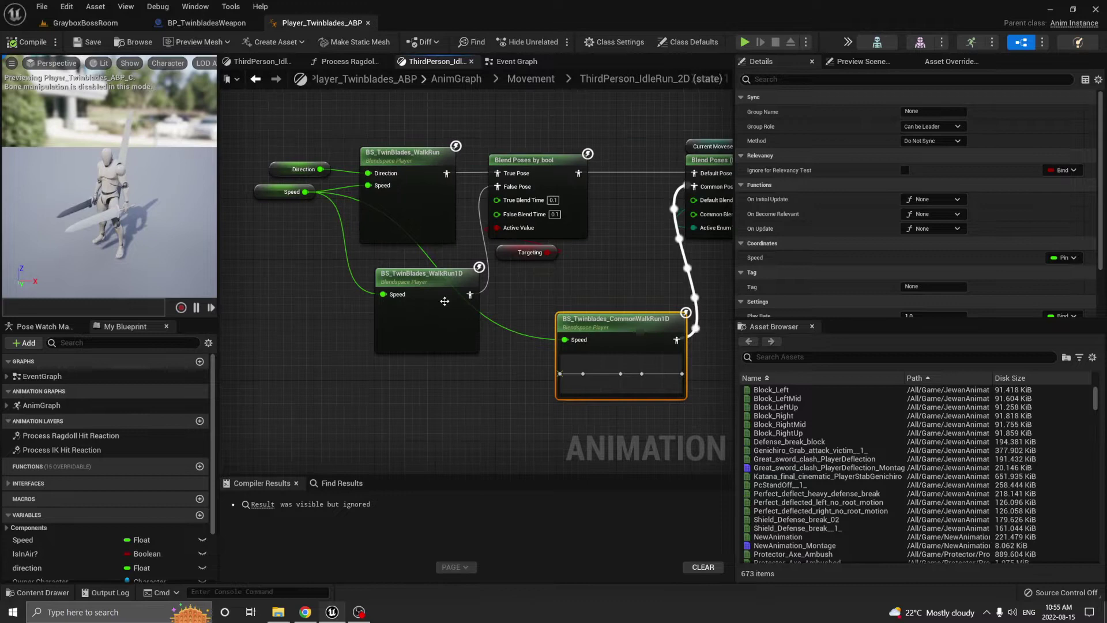
double_click(426, 305)
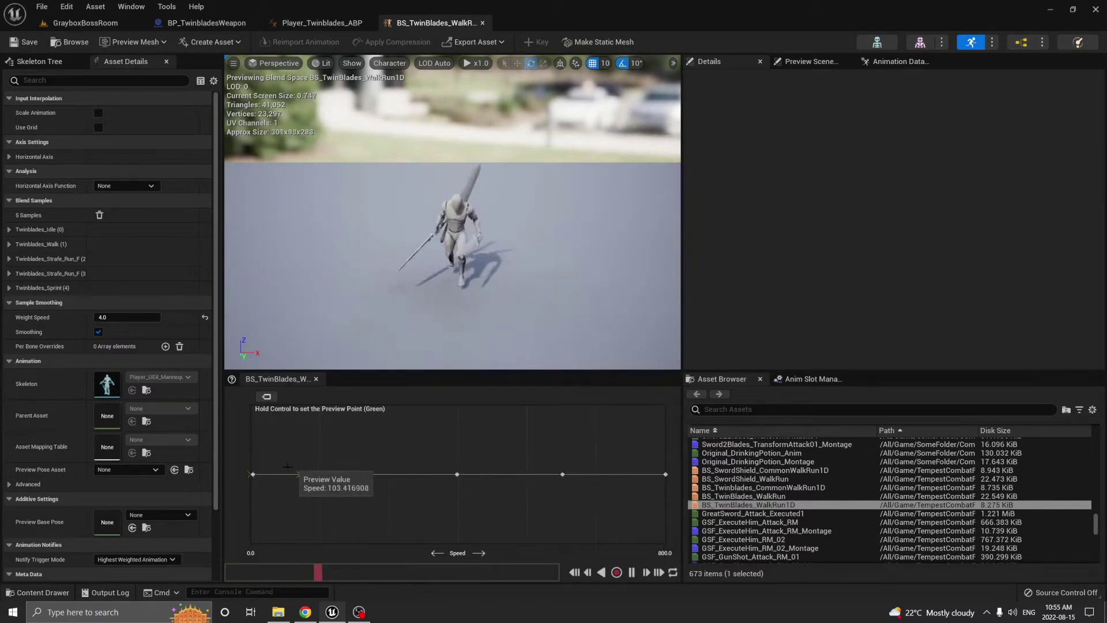
click(483, 22)
Open the BS_TwinBlades_WalkRun blend space and preview its animations at different direction and speed values
scroll(328, 261, up, 1)
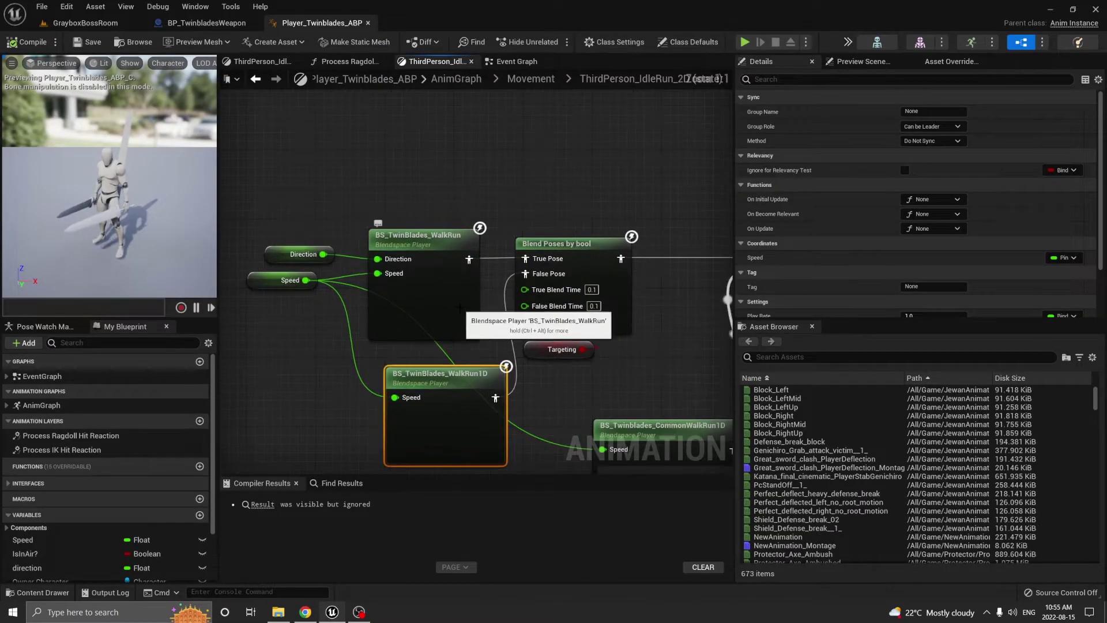
double_click(459, 306)
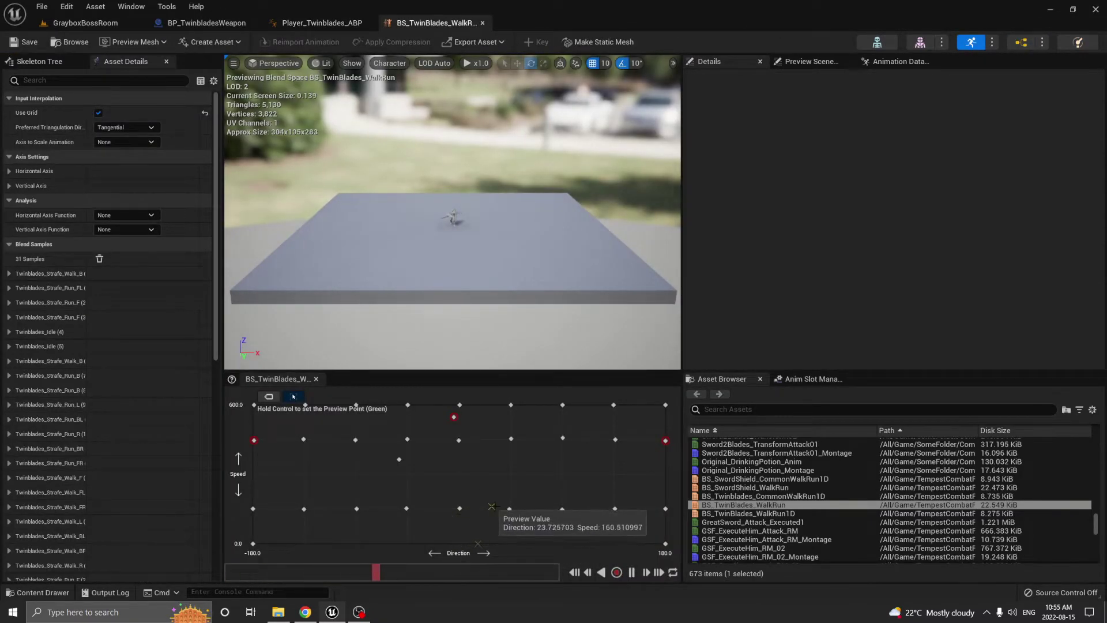
key(ctrl)
scroll(517, 247, up, 8)
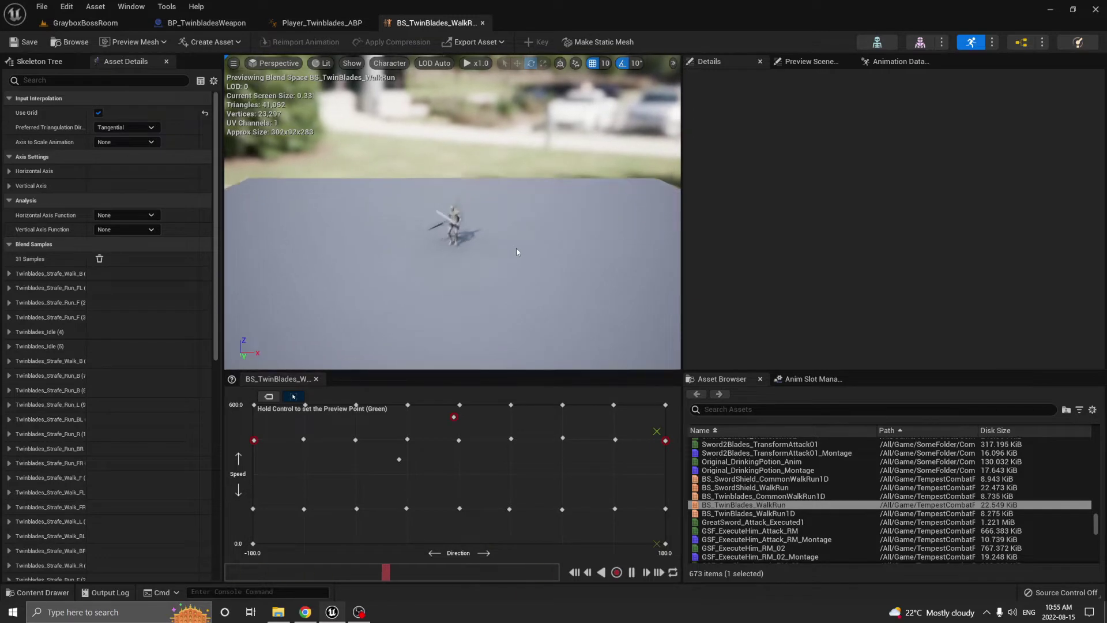
Preview the blend space at another direction and speed and close it
key(ctrl)
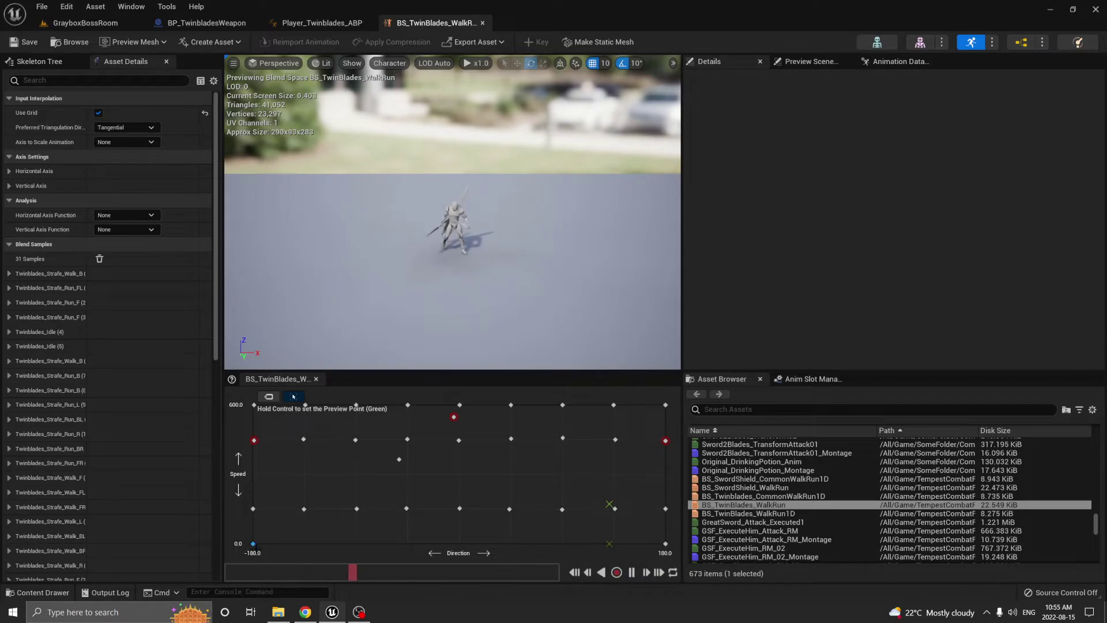
click(483, 23)
Reposition the BS_Twinblades_CommonWalkRun1D and BS_TwinBlades_WalkRun1D nodes, lining them up in a row below the other nodes in the state graph
scroll(461, 151, down, 2)
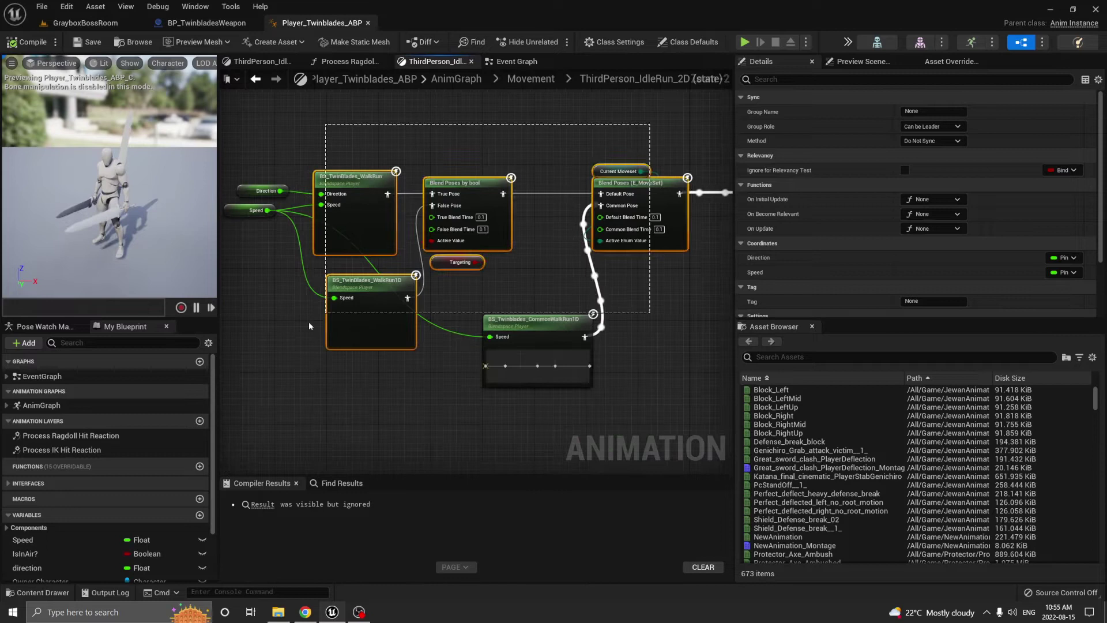
click(327, 375)
drag(544, 328, 524, 316)
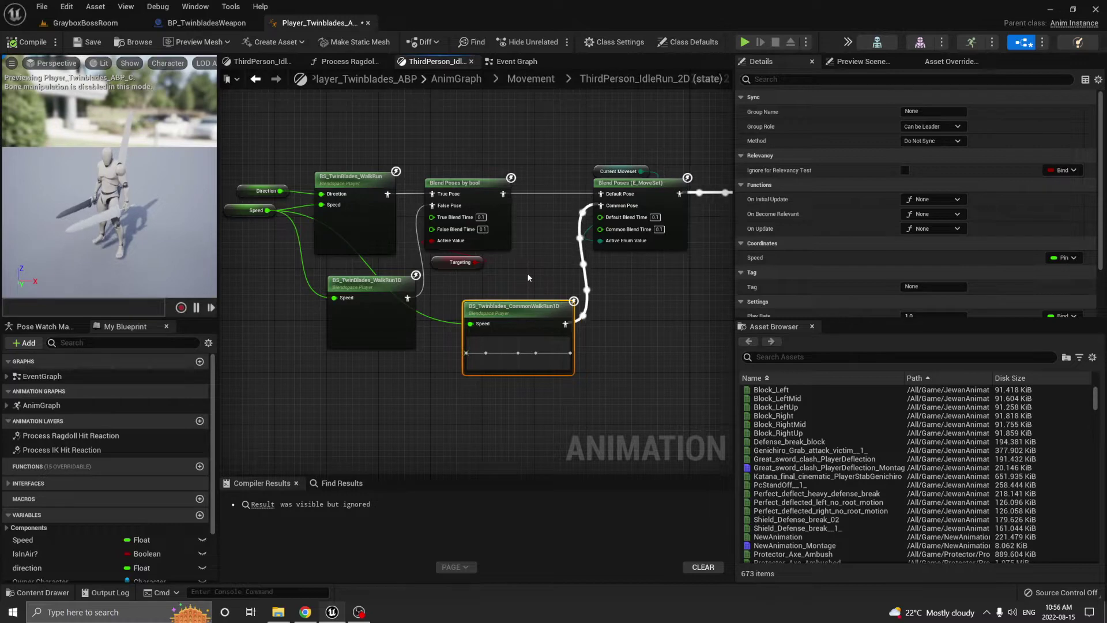
click(319, 414)
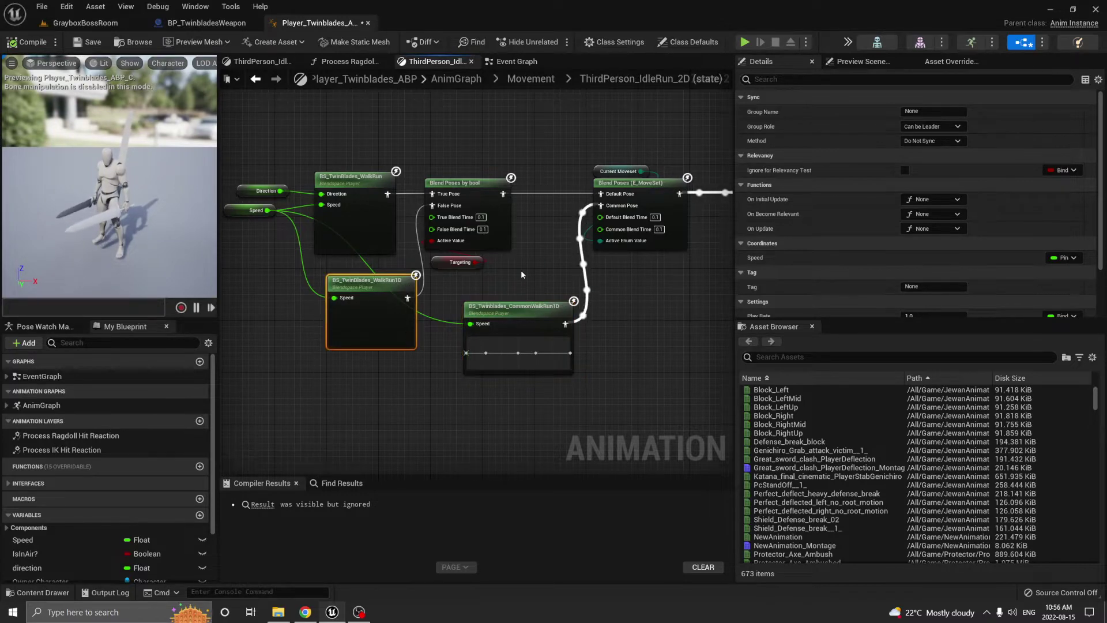
drag(390, 341, 381, 363)
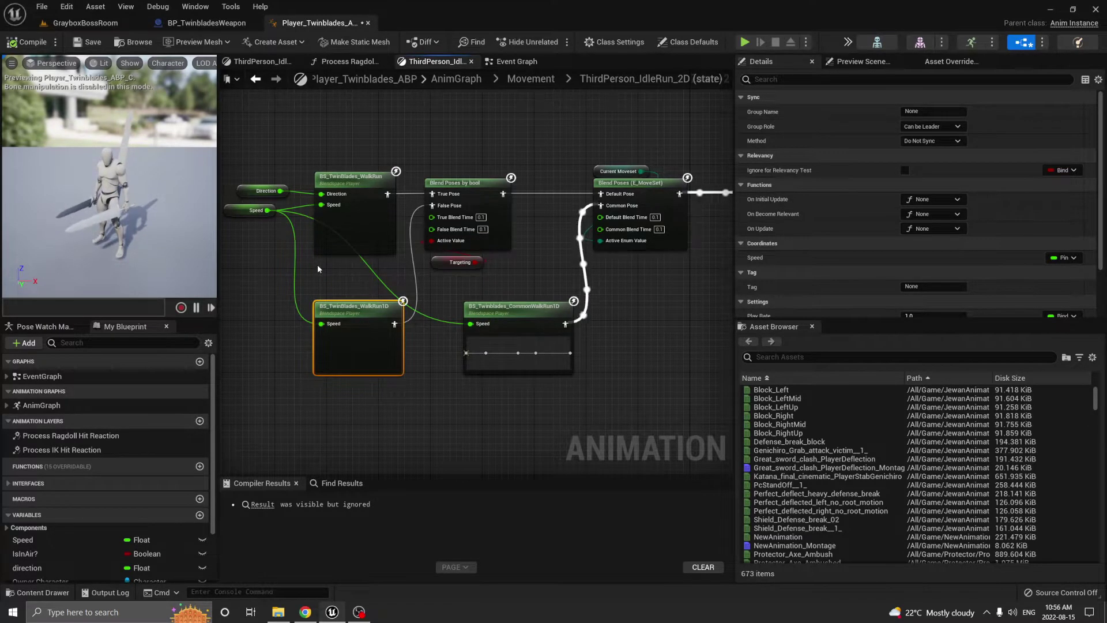
right_drag(317, 265, 345, 298)
click(345, 297)
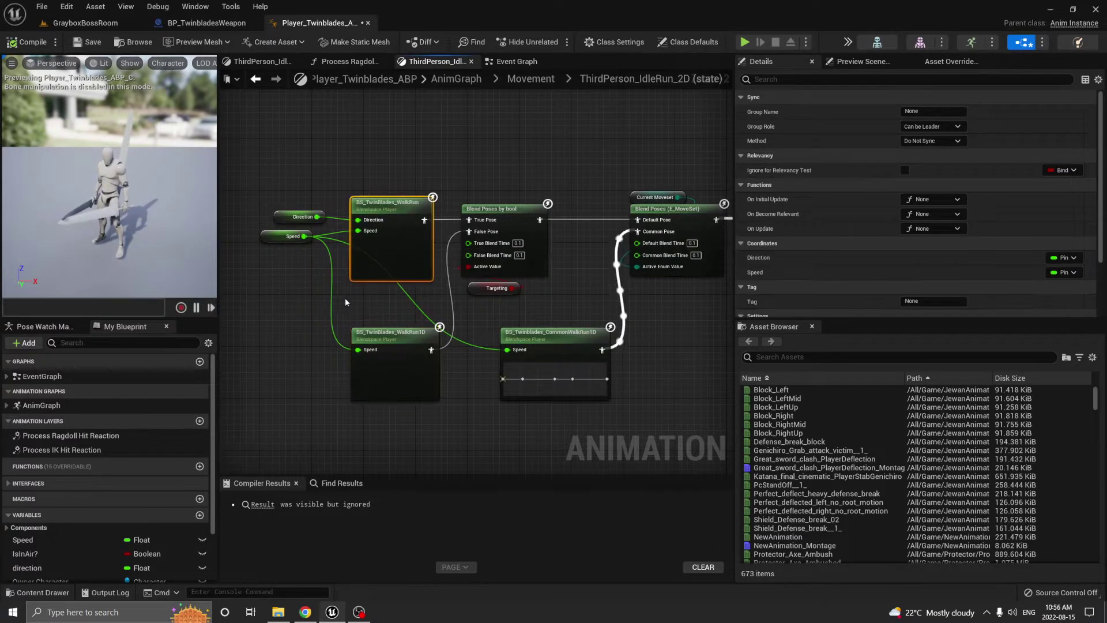
View the Movement state machine and the Process Ragdoll and Process IK Hit Reaction animation layers, and close the animation blueprint
click(544, 79)
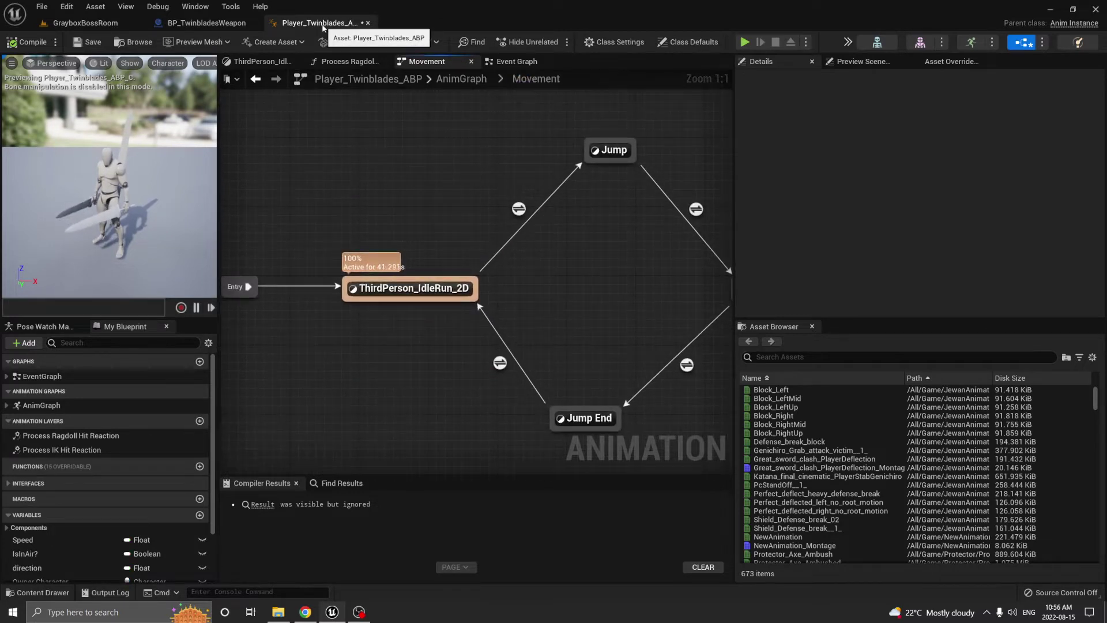
scroll(390, 204, down, 3)
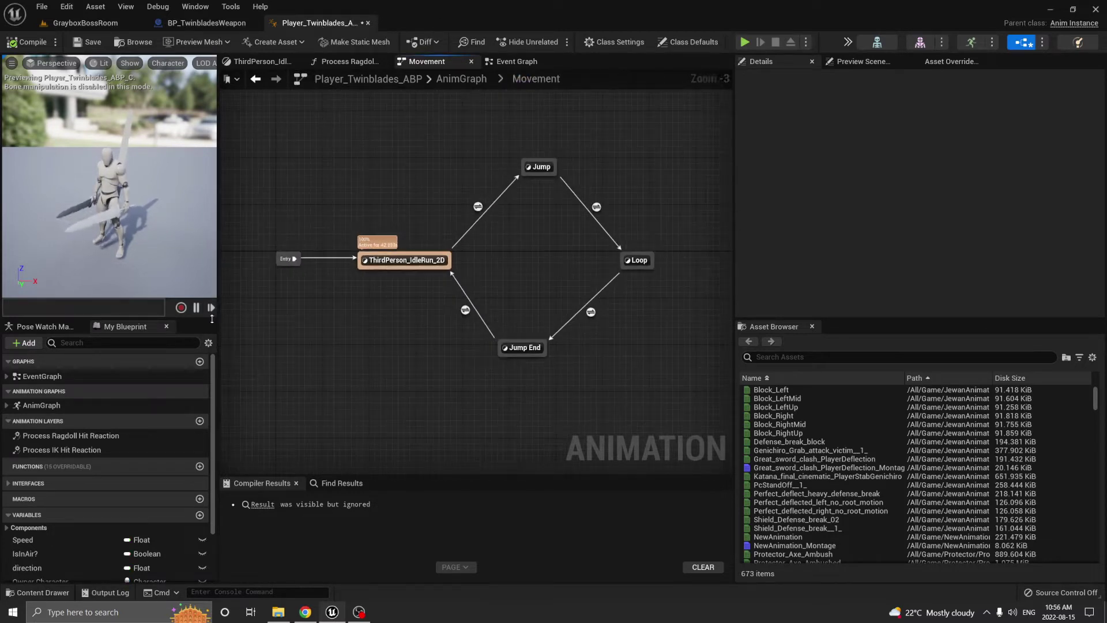
double_click(89, 437)
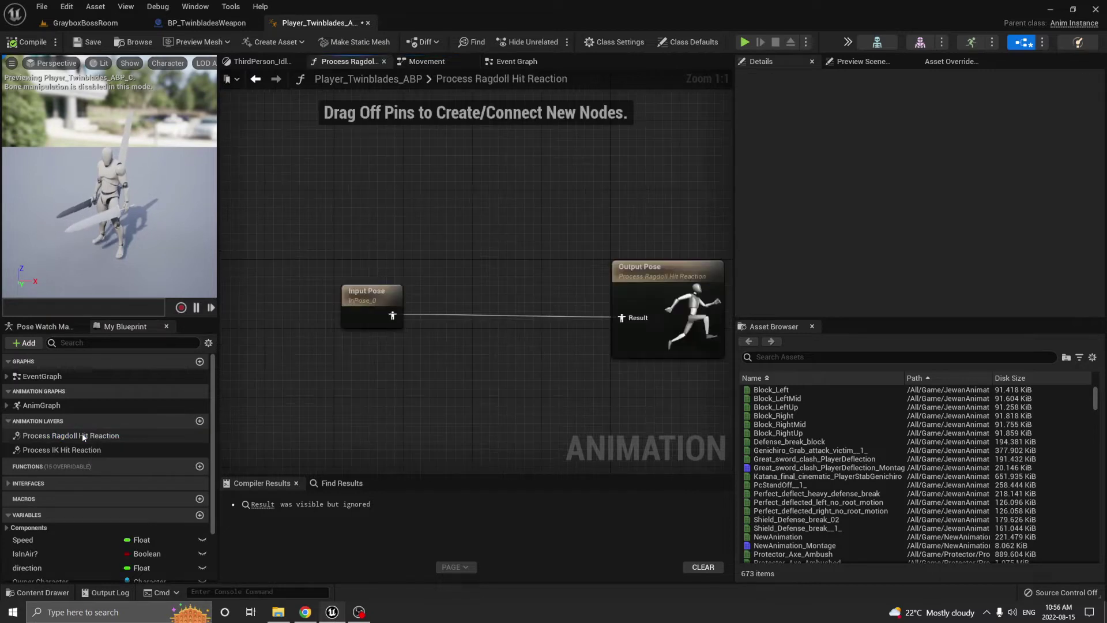
double_click(92, 451)
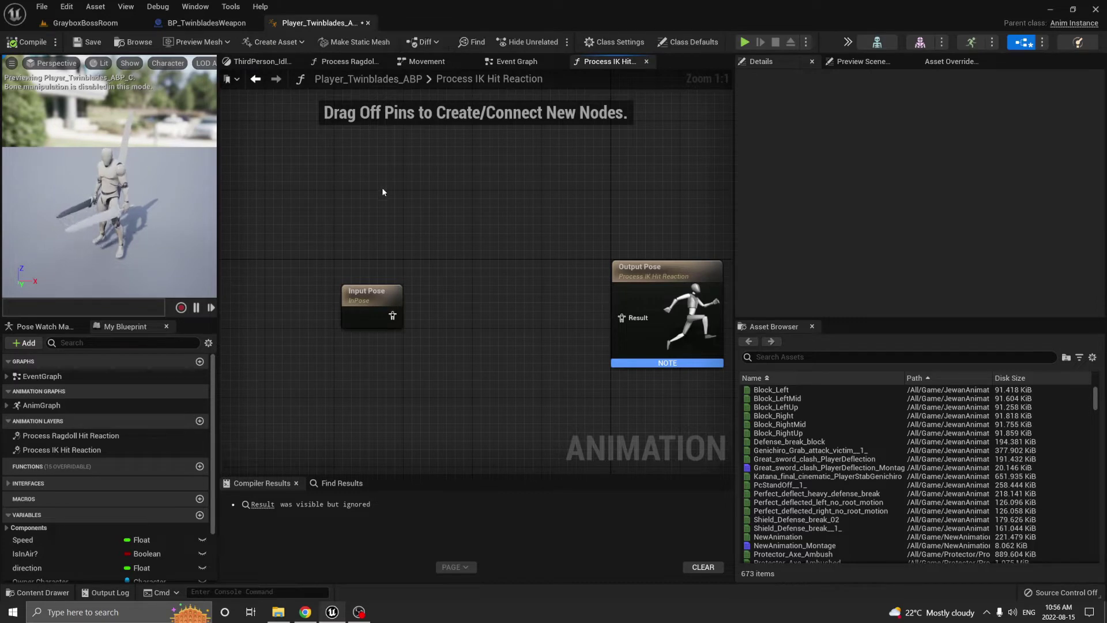
click(368, 23)
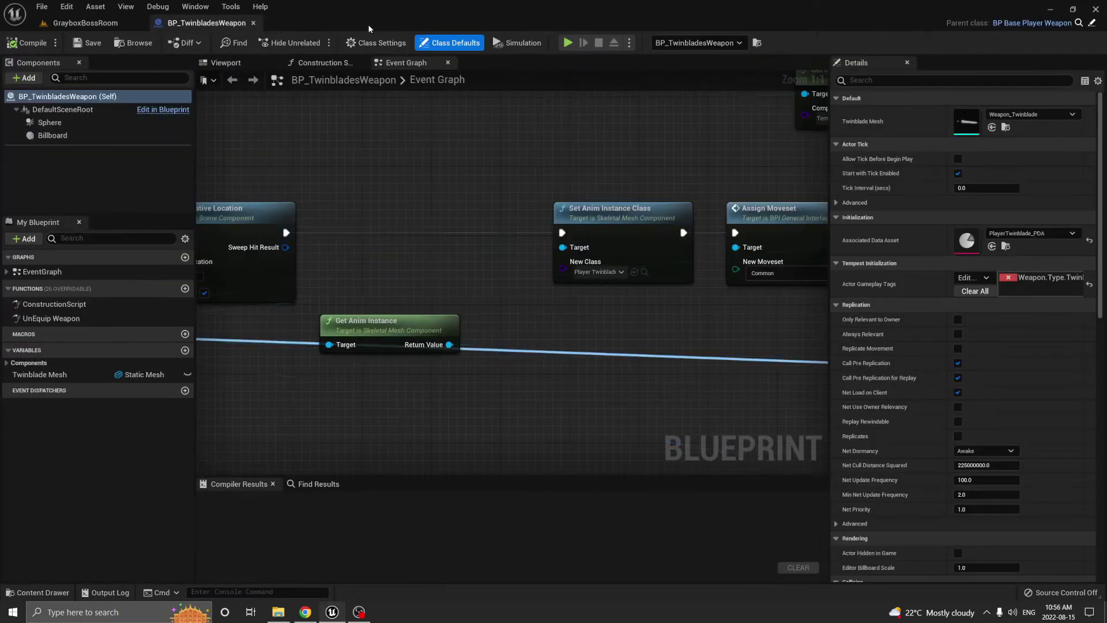
Examine the node chains in the BP_TwinbladesWeapon event graph, including the weapon registration and static mesh setup
scroll(445, 247, down, 4)
right_drag(445, 203, 596, 176)
scroll(597, 176, down, 3)
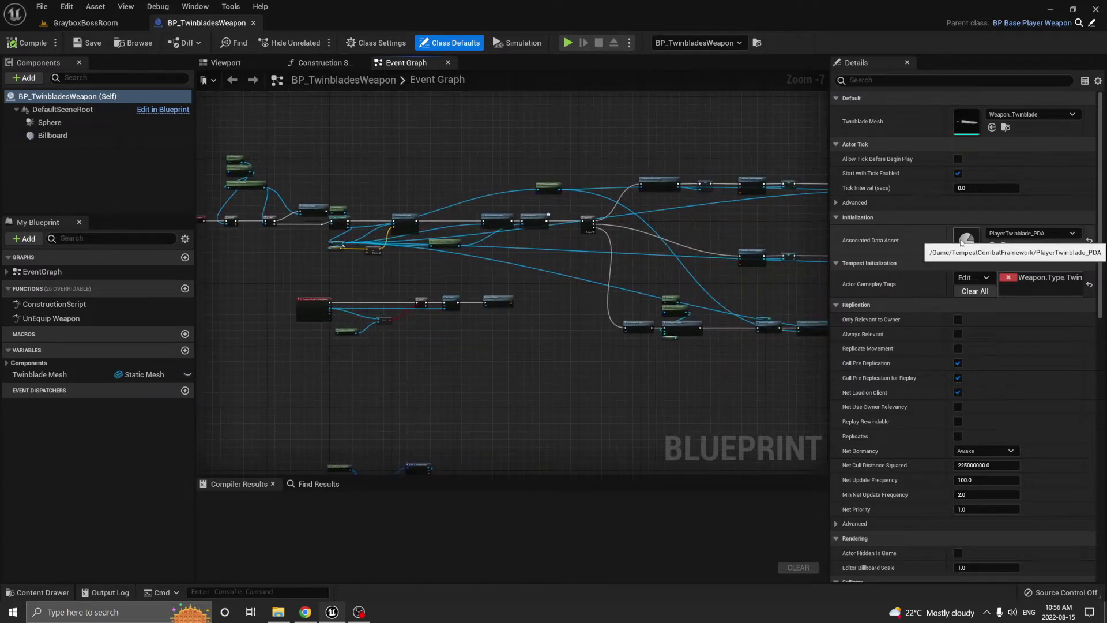
right_drag(823, 162, 609, 199)
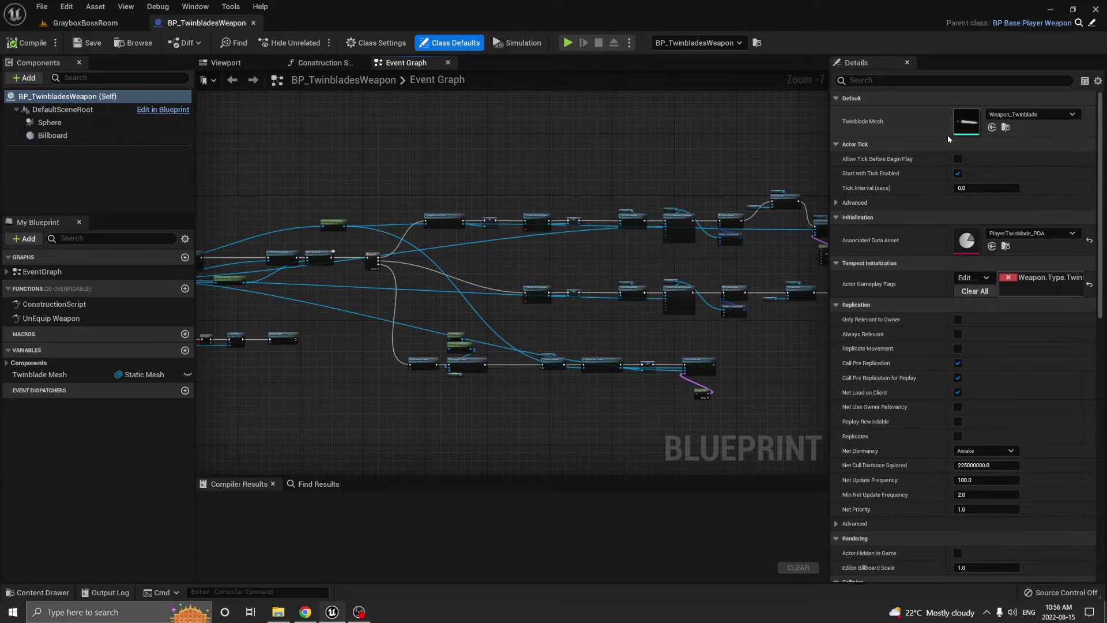
scroll(428, 230, up, 5)
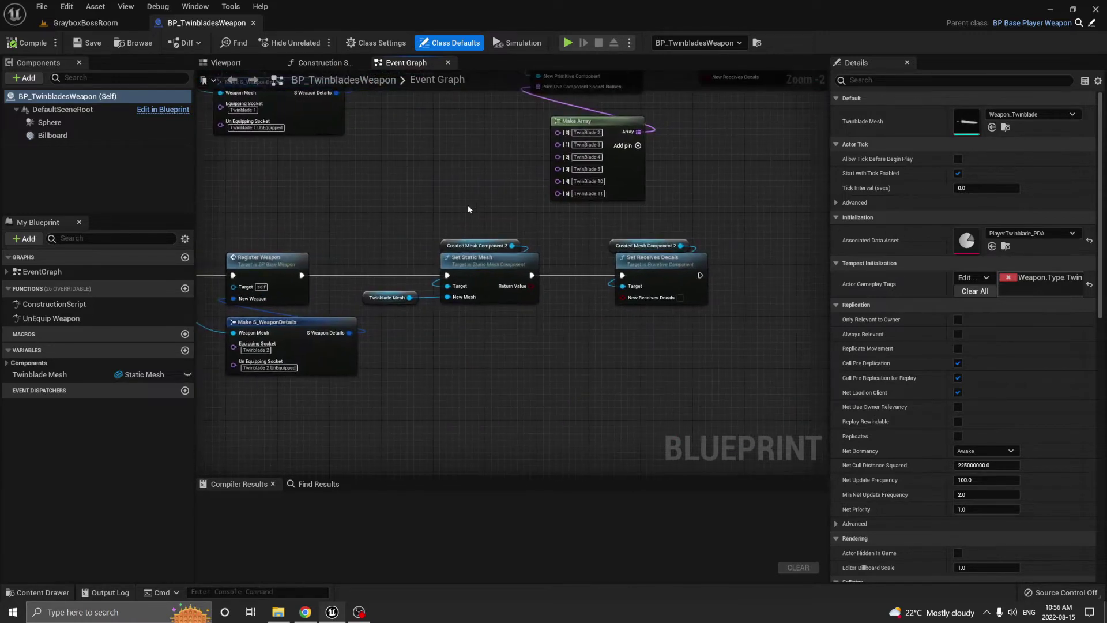
drag(575, 220, 416, 340)
scroll(401, 325, down, 4)
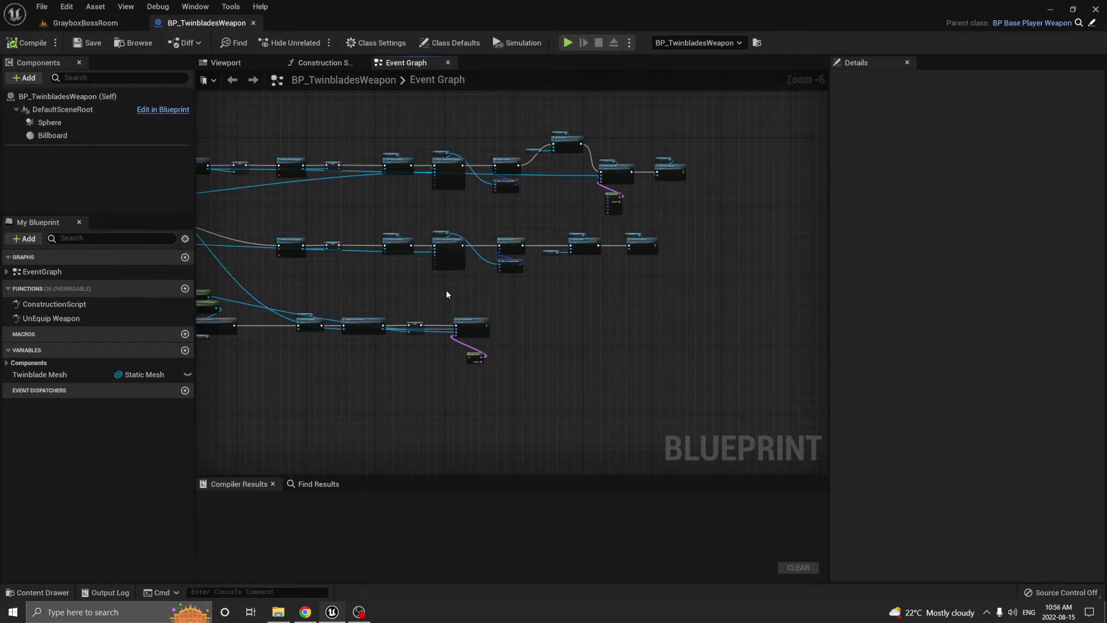
right_drag(447, 295, 687, 327)
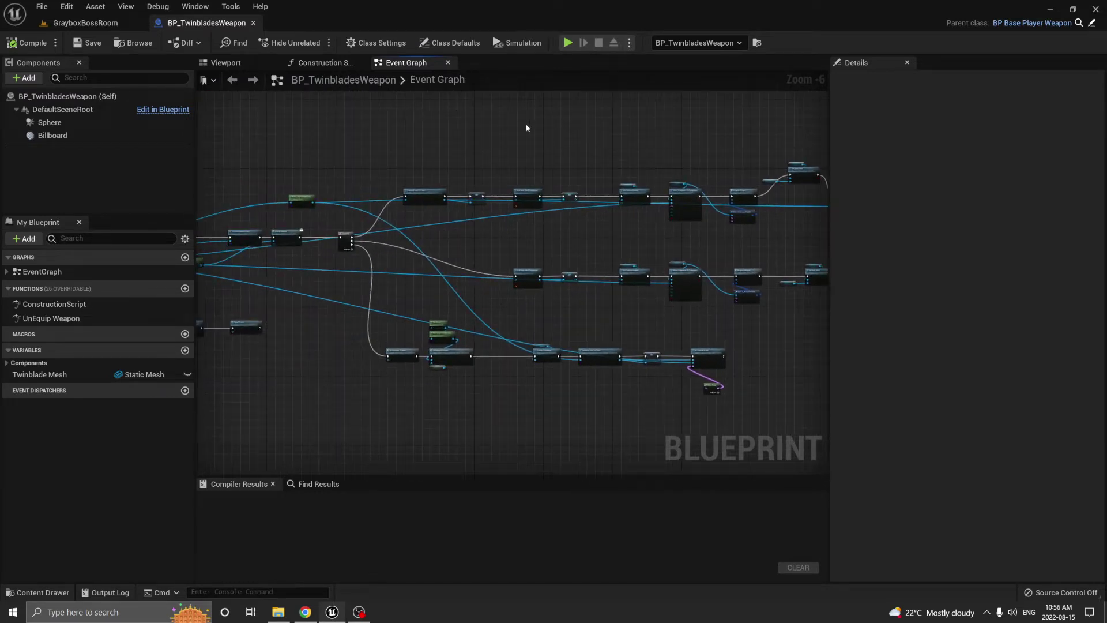
Open the Weapon_Twinblade mesh from the weapon's class defaults, inspect its sockets along the blade, and close it
click(456, 42)
scroll(616, 295, up, 4)
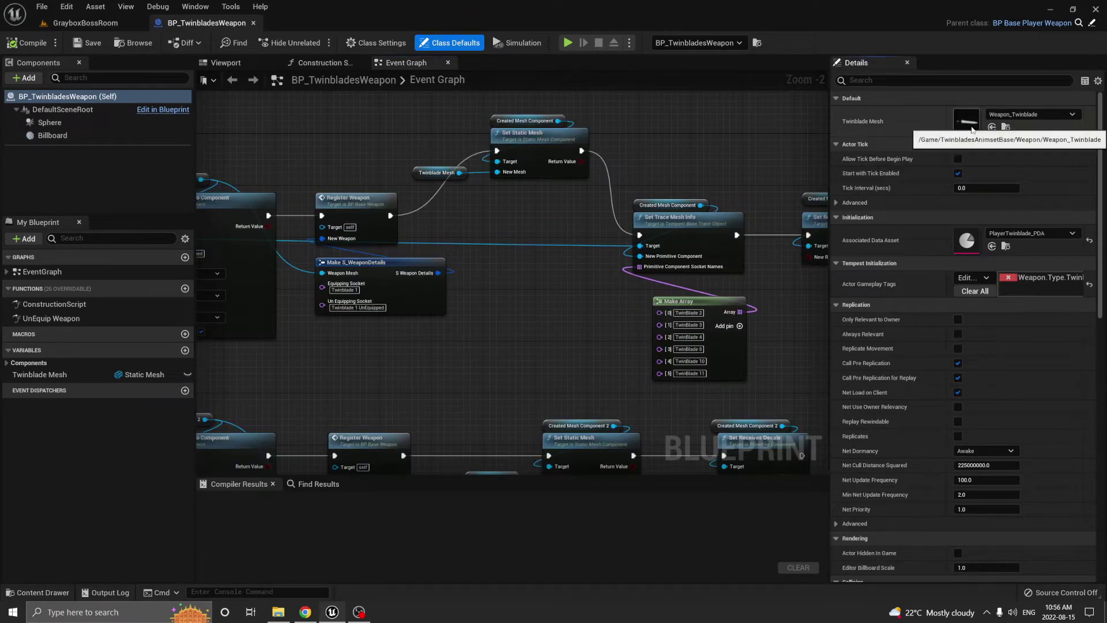
double_click(971, 123)
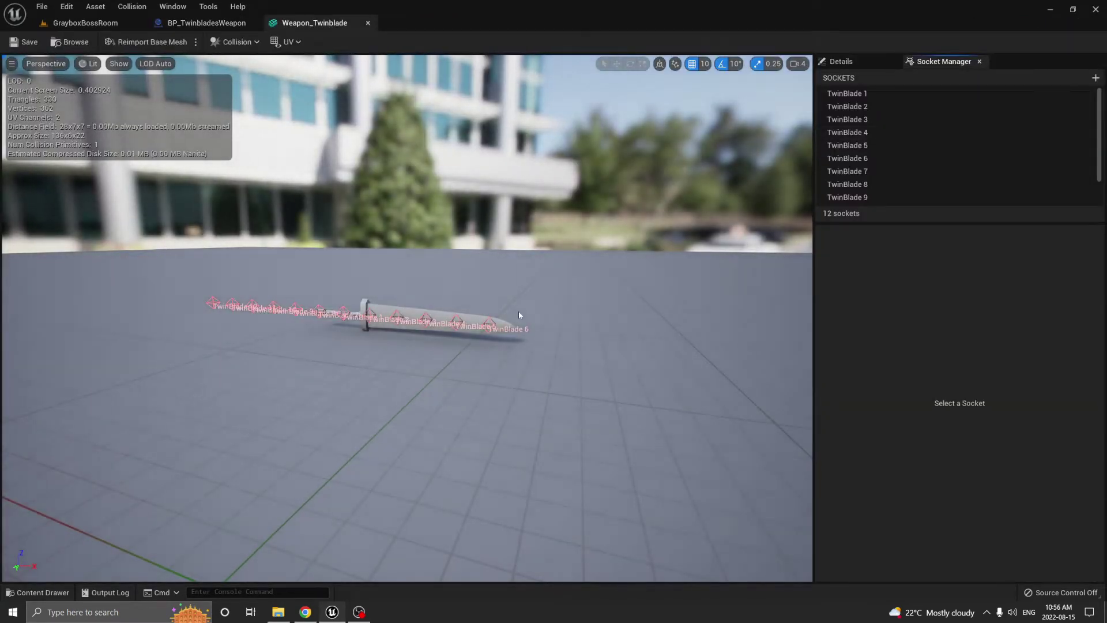
right_drag(518, 310, 518, 328)
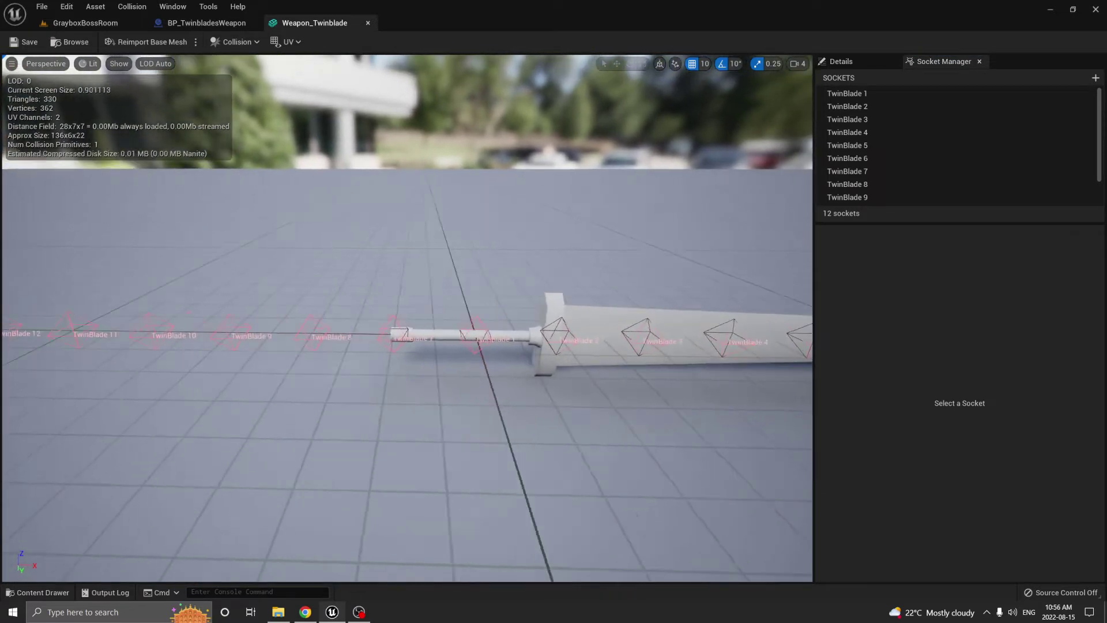
mouse_move(426, 344)
mouse_down()
mouse_move(424, 361)
mouse_move(427, 344)
mouse_up()
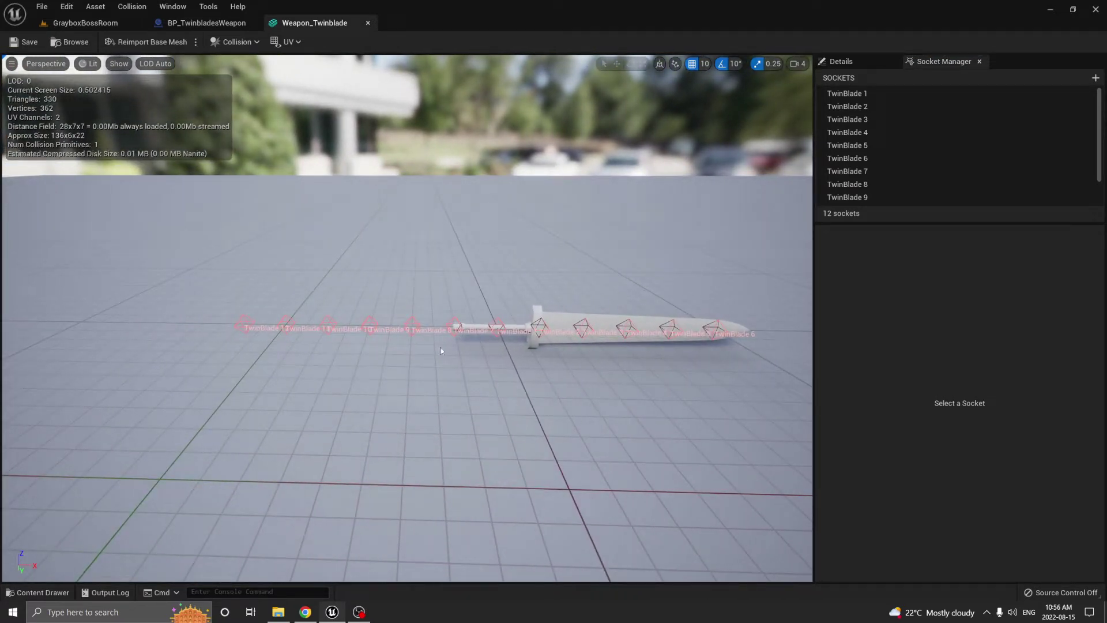
click(368, 23)
Open the weapon's associated data asset PlayerTwinblade_PDA and review its player inputs, abilities, states and attributes
scroll(649, 311, up, 2)
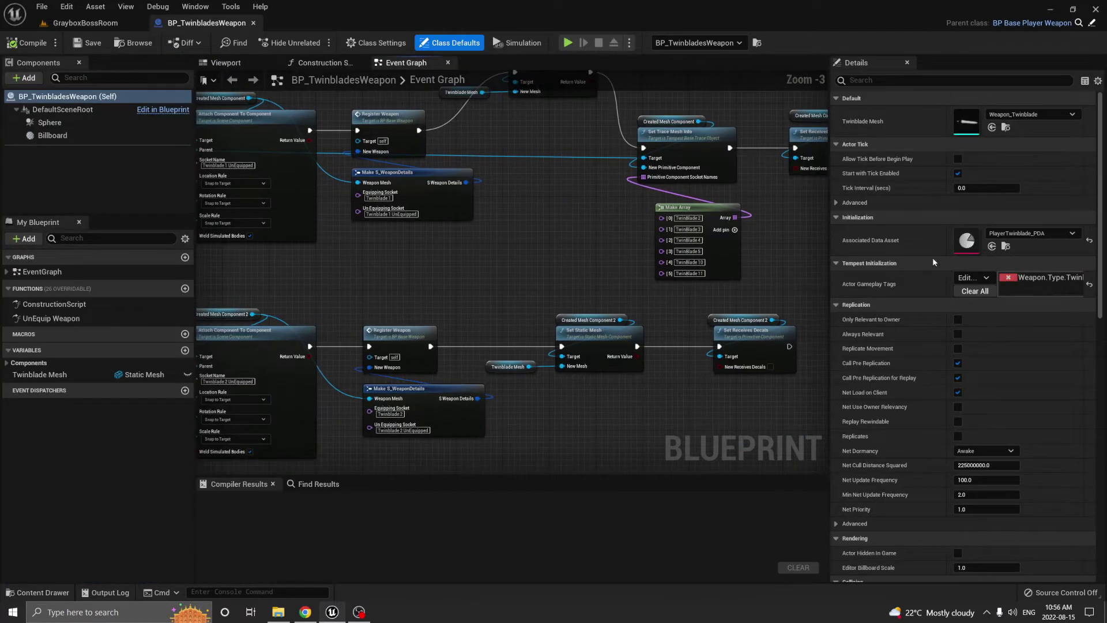
double_click(962, 236)
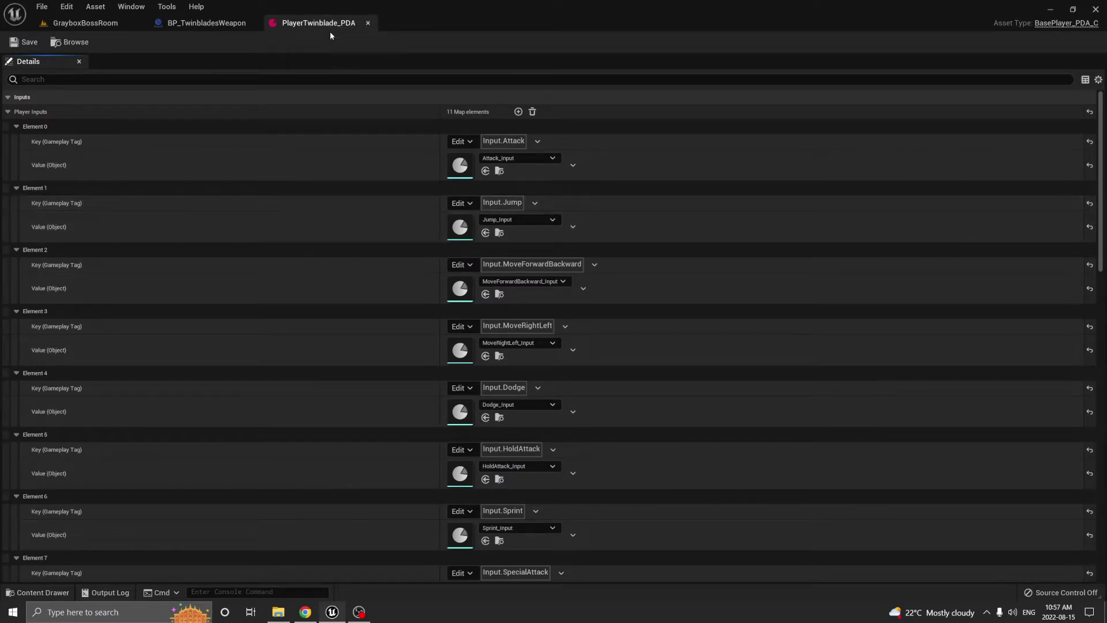
scroll(470, 123, down, 3)
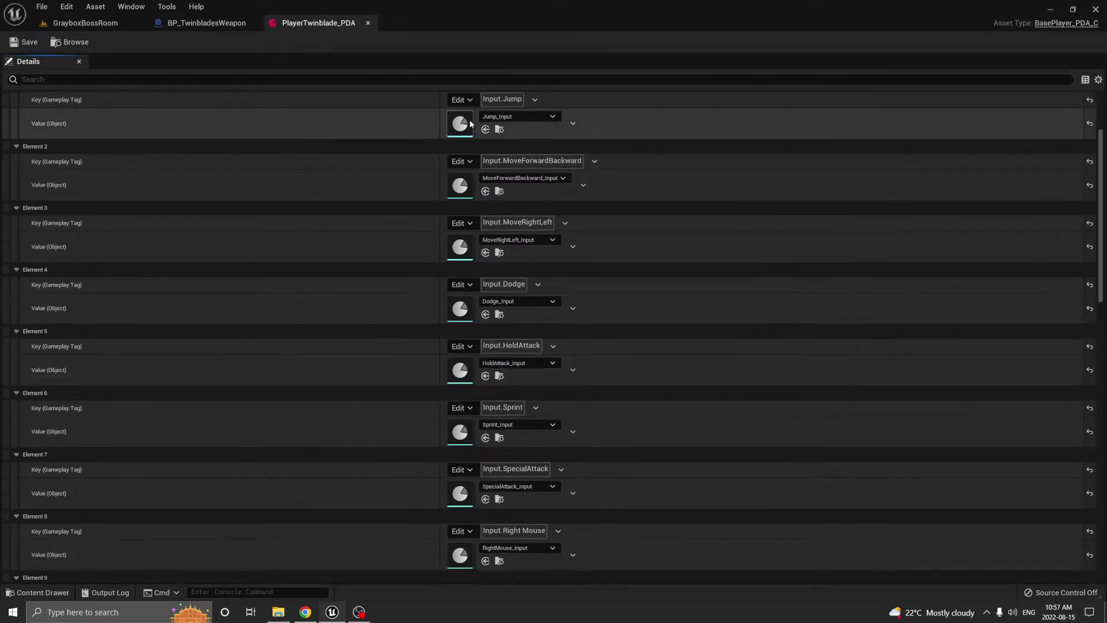
scroll(470, 123, down, 12)
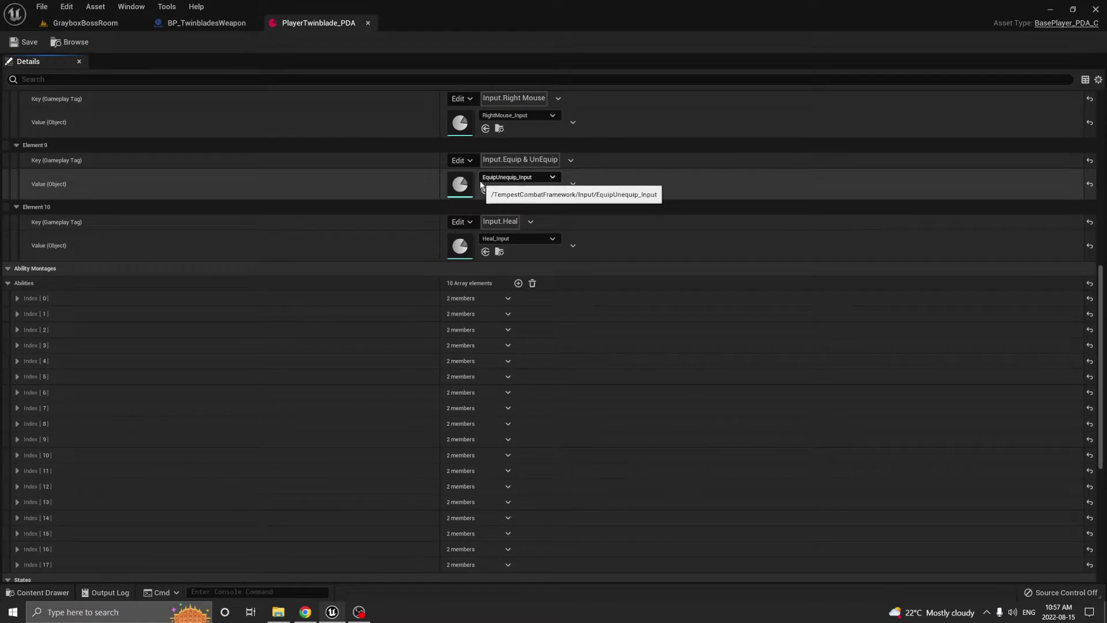
scroll(480, 183, down, 8)
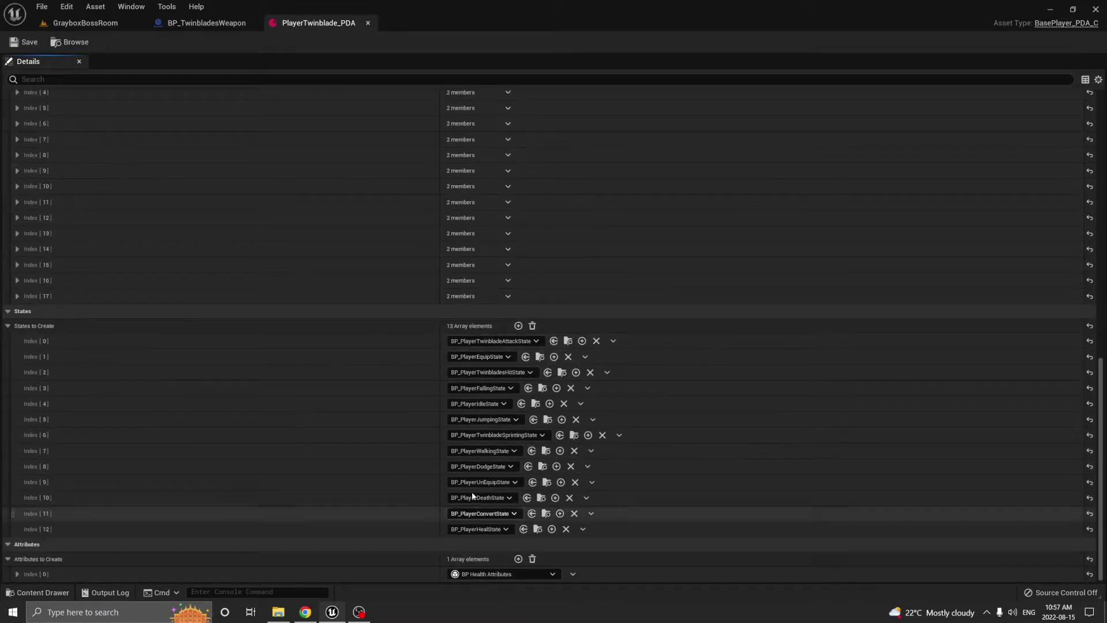
scroll(330, 443, up, 3)
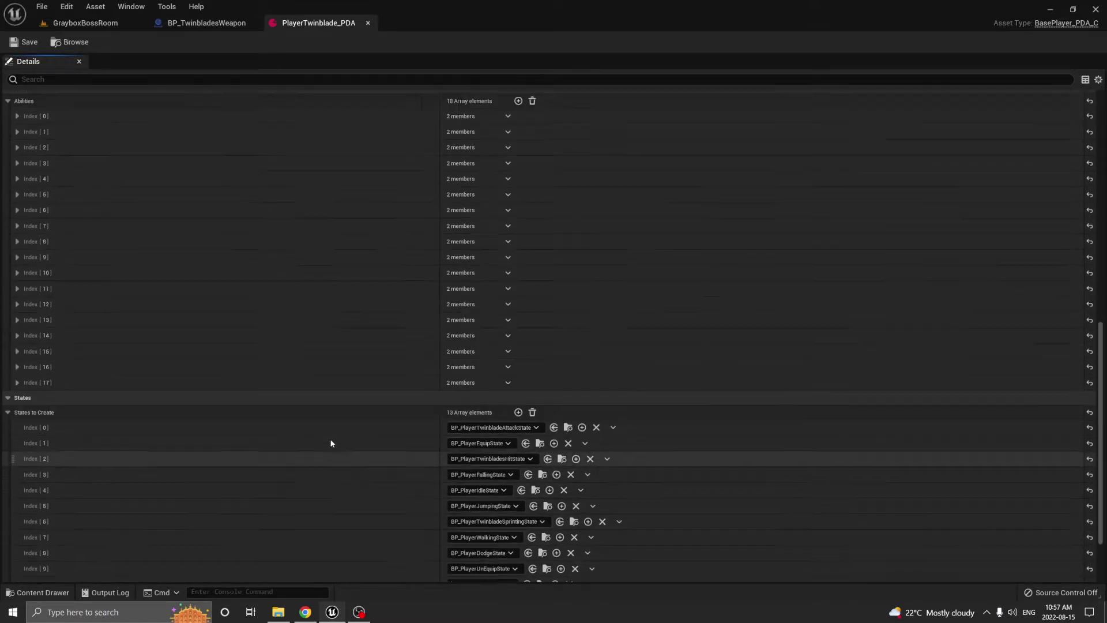
scroll(330, 443, up, 4)
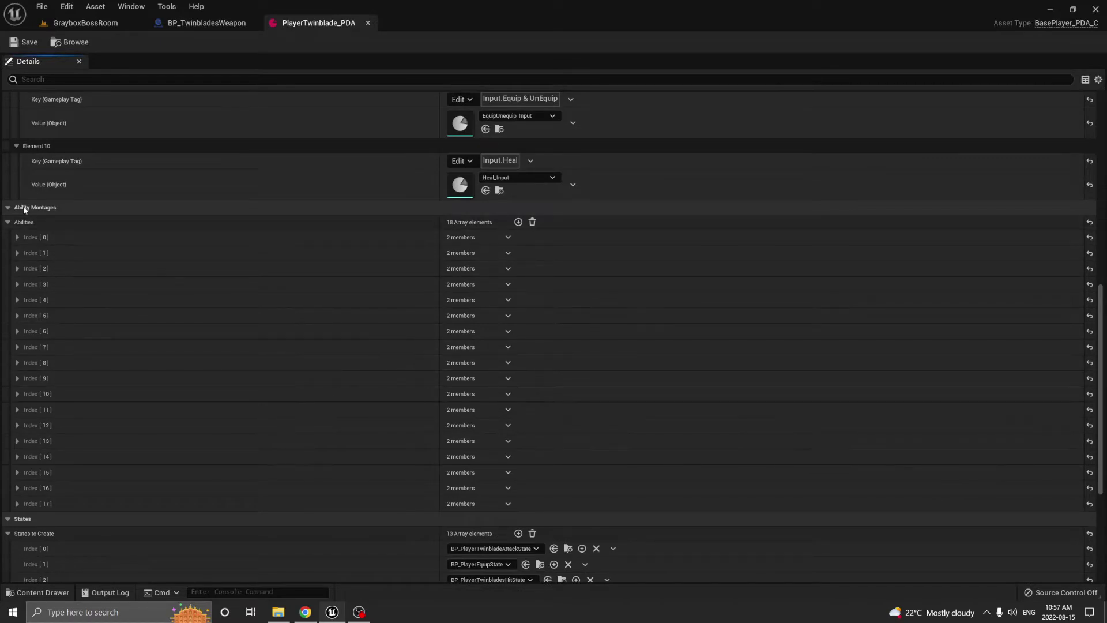
Expand the first ability and its list of montages in the data asset and open Twinblades_Attack04_Montage
click(16, 237)
click(25, 267)
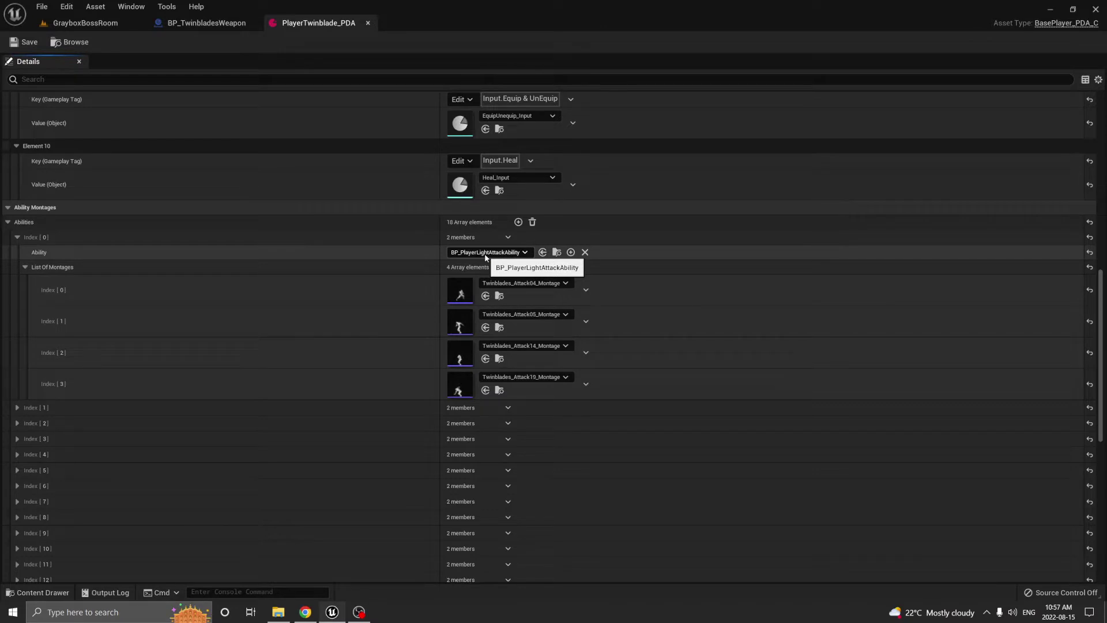
double_click(471, 301)
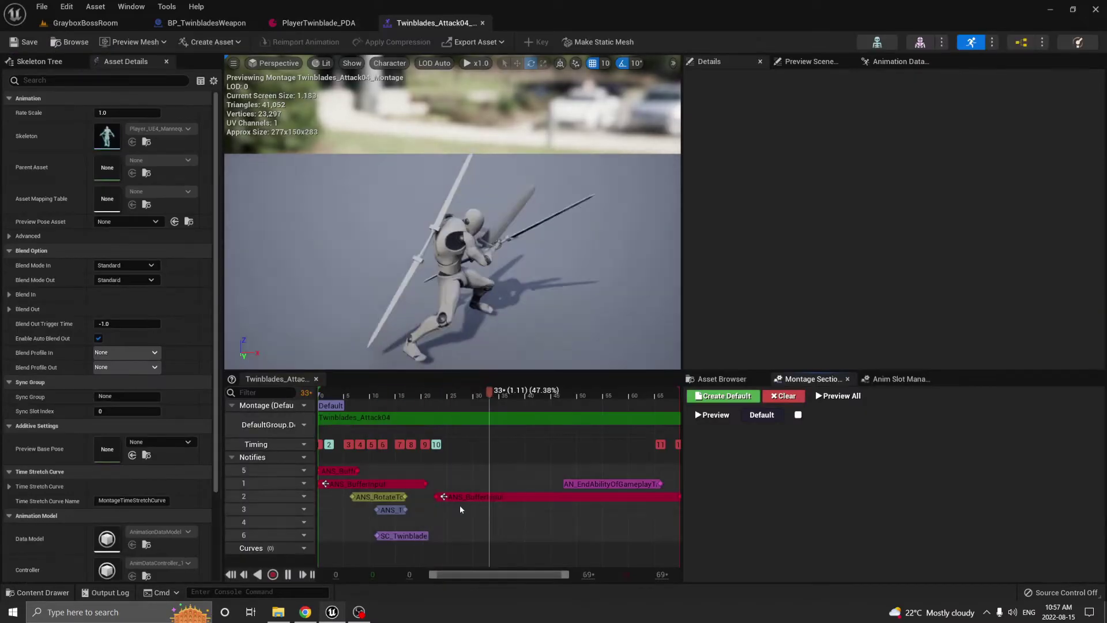
Inspect the settings of the montage's first two buffer input notifies and the rotate-to-targeted-actor notify
click(344, 471)
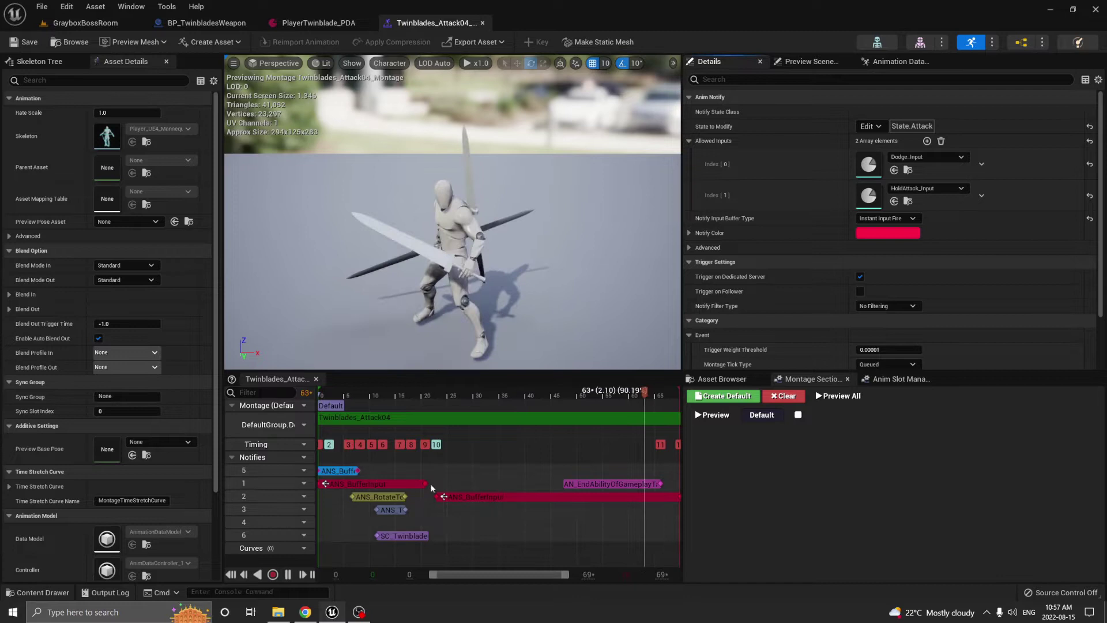
click(379, 484)
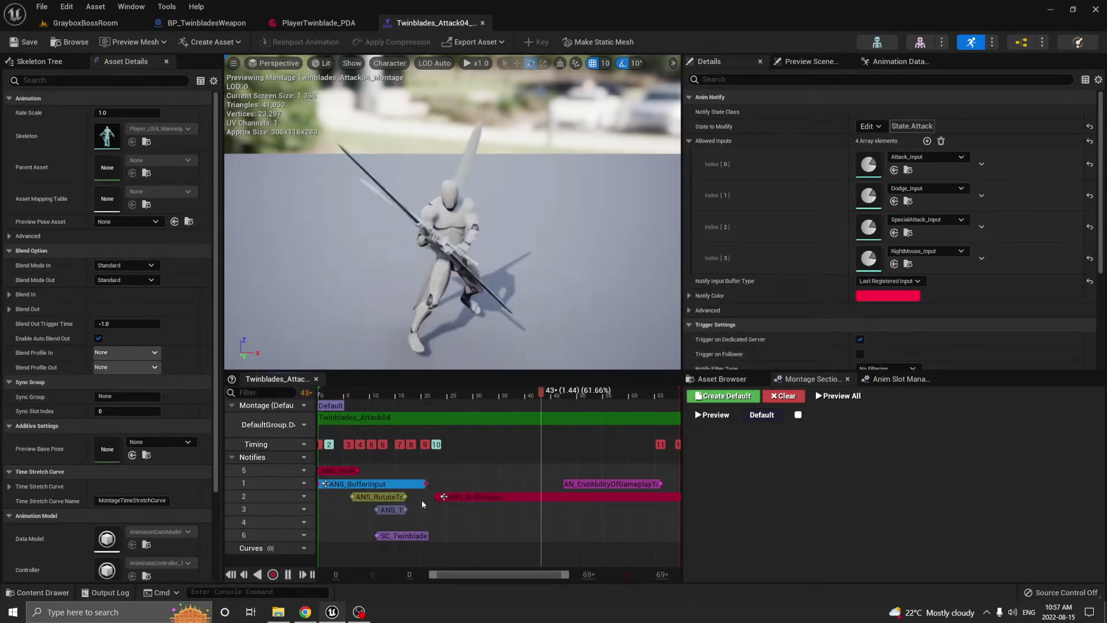
click(380, 497)
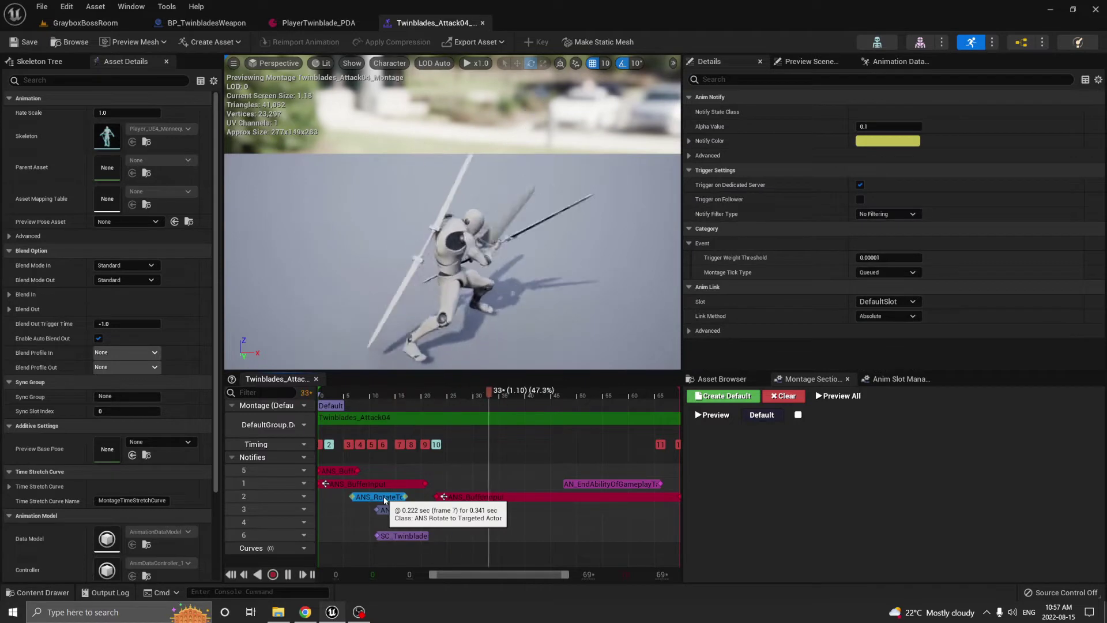
Select the montage's trace notify and expand its Attack Property and Trace To Control settings for review
click(385, 509)
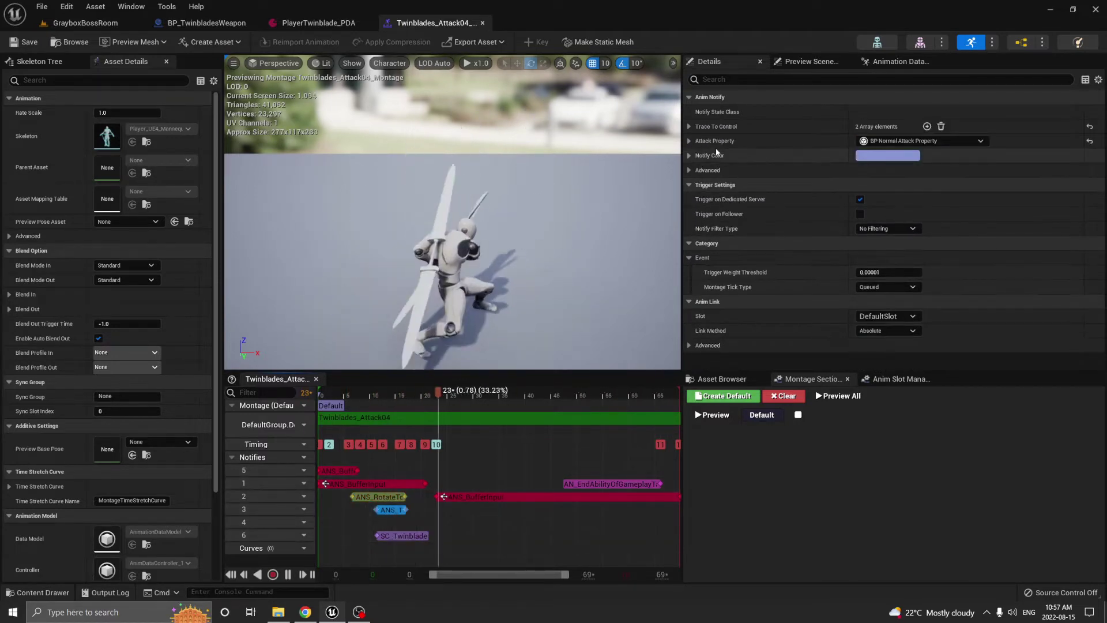
click(690, 141)
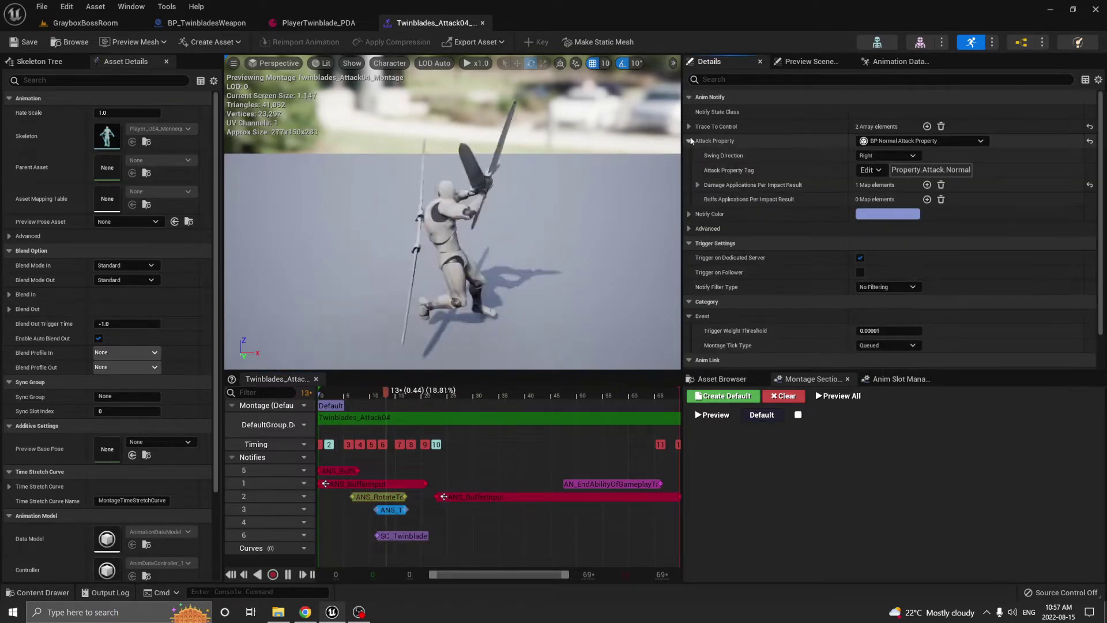
click(690, 126)
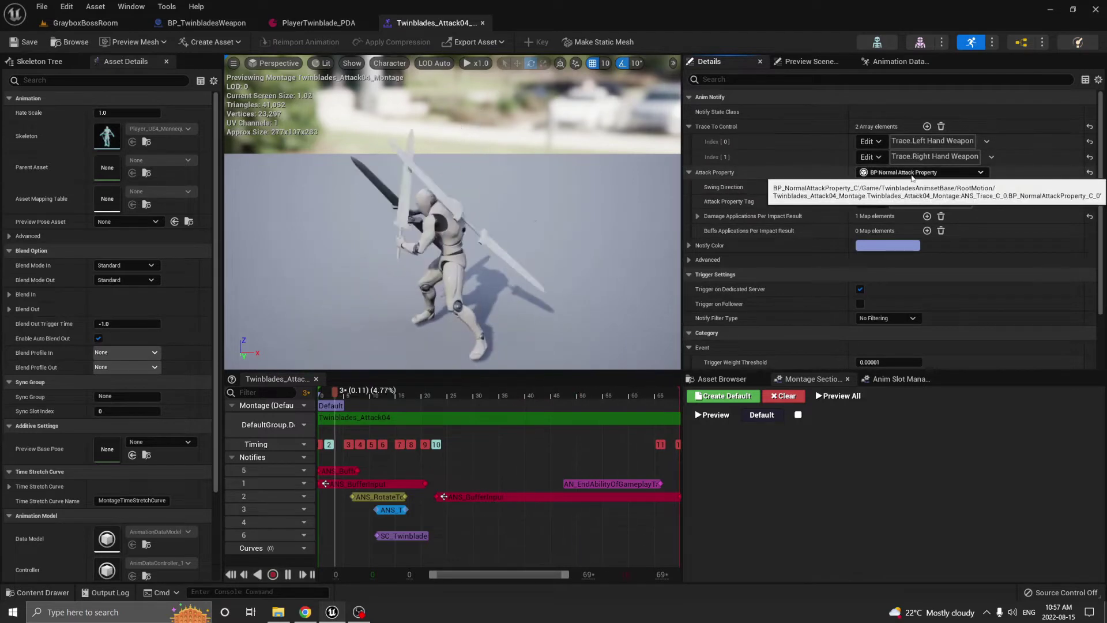
Expand the trace notify's Damage Applications Per Impact Result down to both Damage To Apply entries and review their attributes and amounts
click(698, 216)
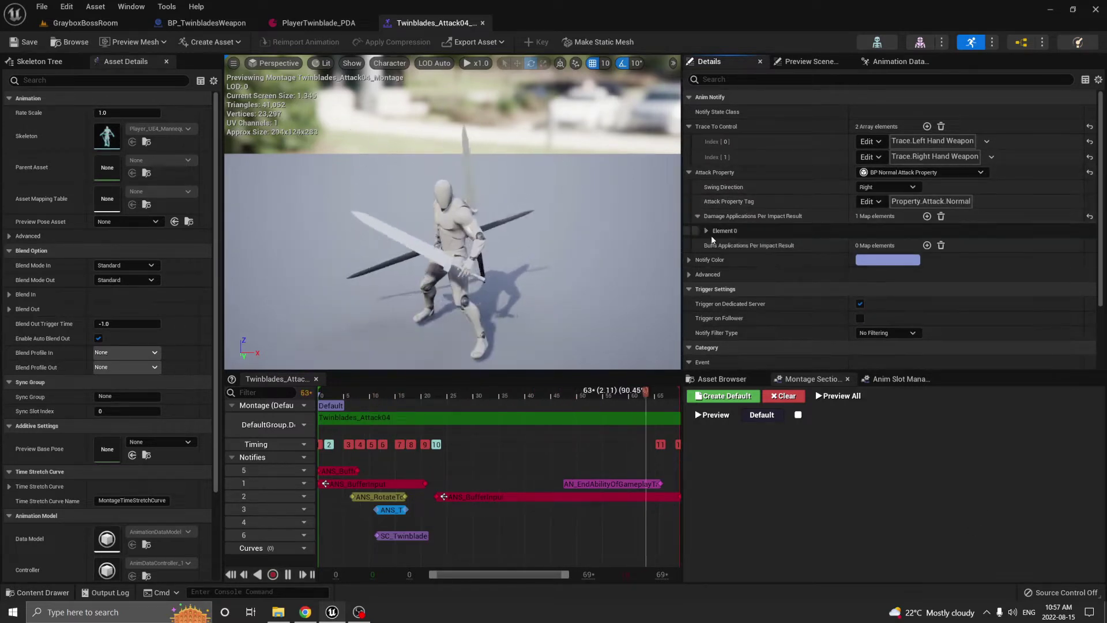
click(707, 231)
click(715, 262)
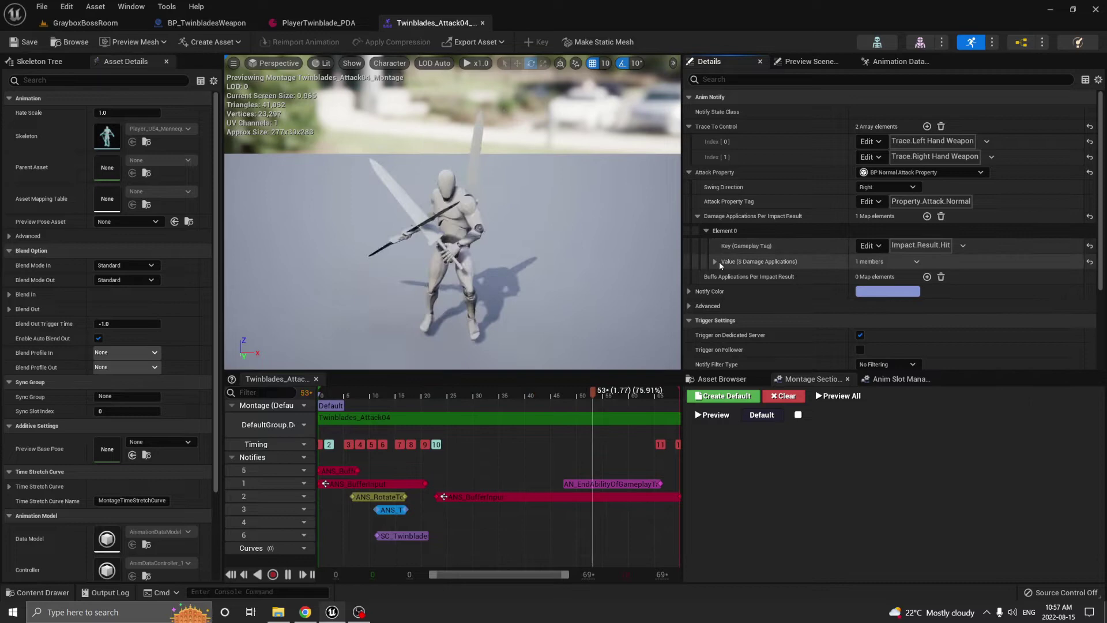
click(724, 277)
scroll(738, 299, down, 3)
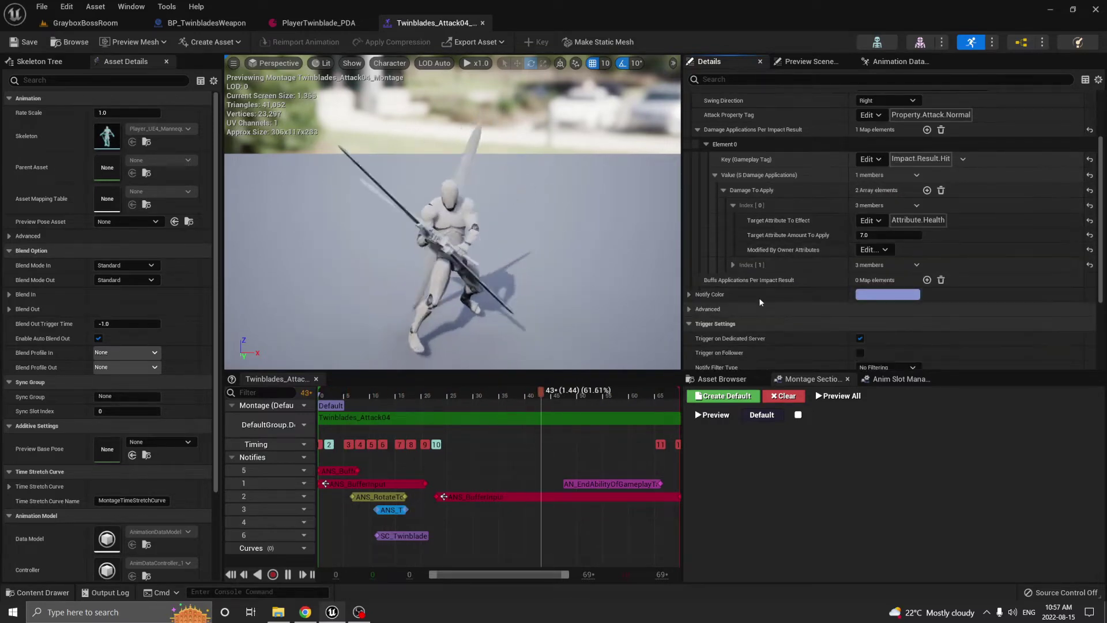
click(734, 262)
scroll(824, 304, down, 2)
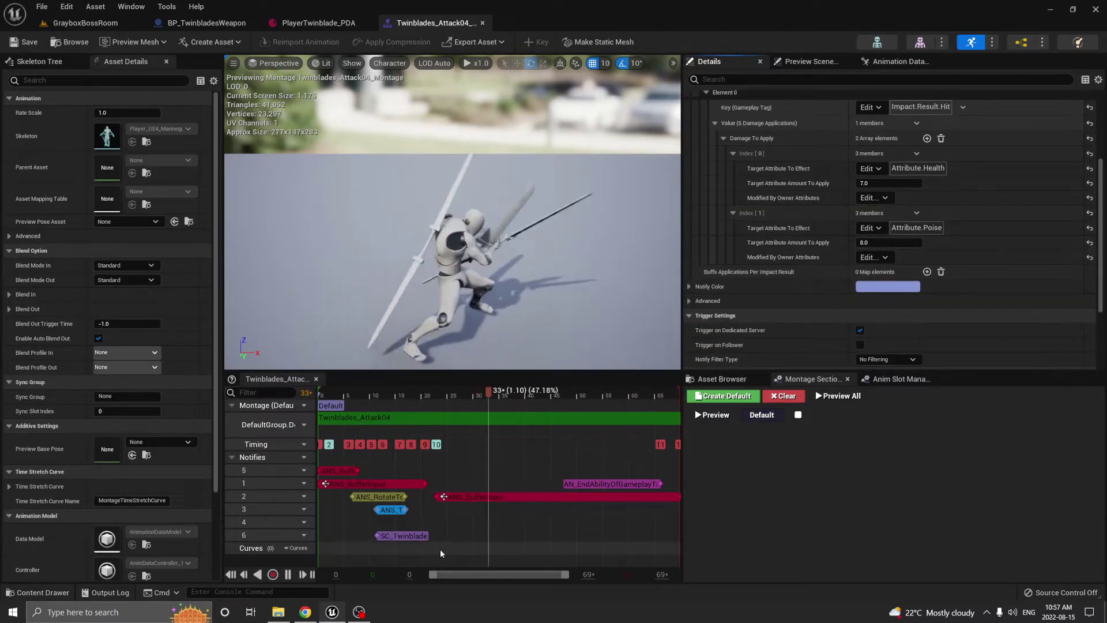
Review the allowed inputs of the montage's last buffer input notify and the ability set in its end-ability notify
click(504, 496)
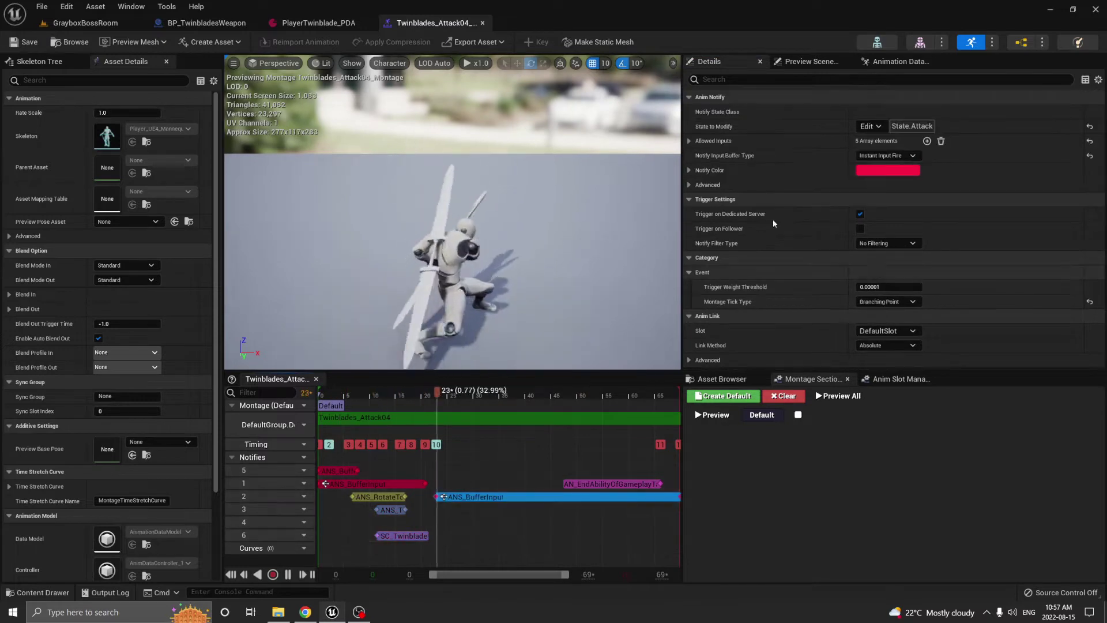
click(689, 140)
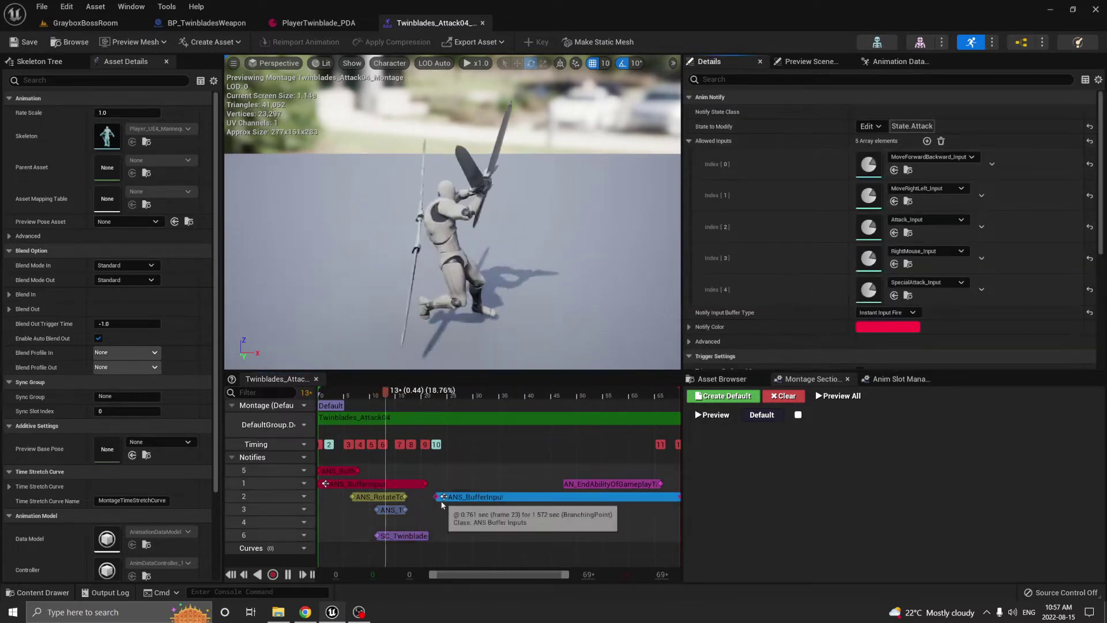
click(619, 486)
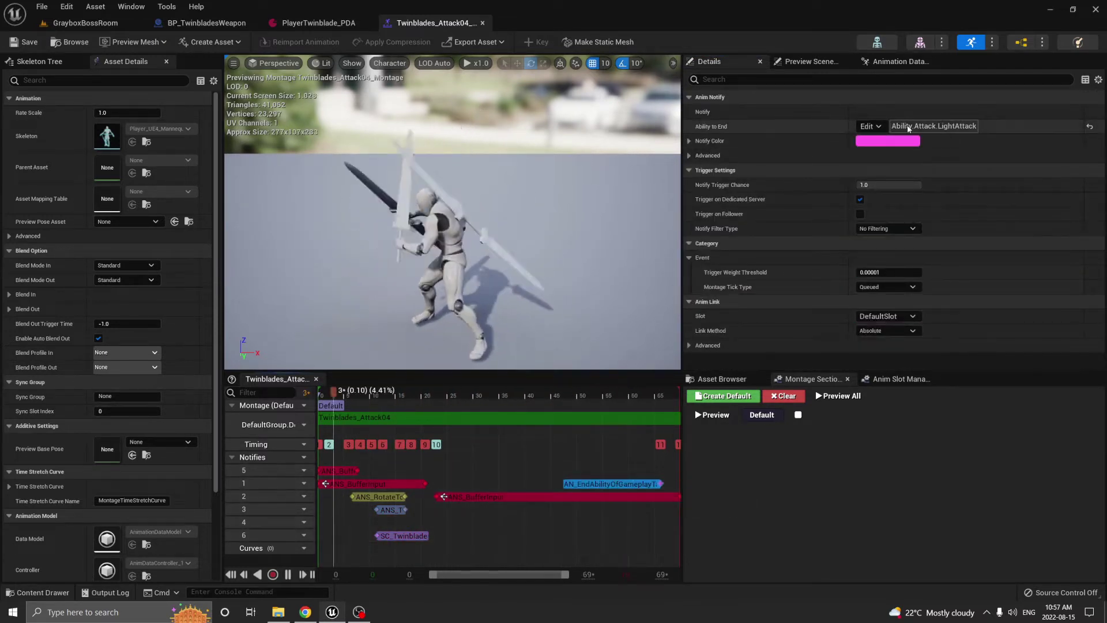
Open Twinblades_Attack05_Montage from PlayerTwinblade_PDA and inspect the allowed inputs of its buffer input notifies
click(327, 23)
double_click(457, 321)
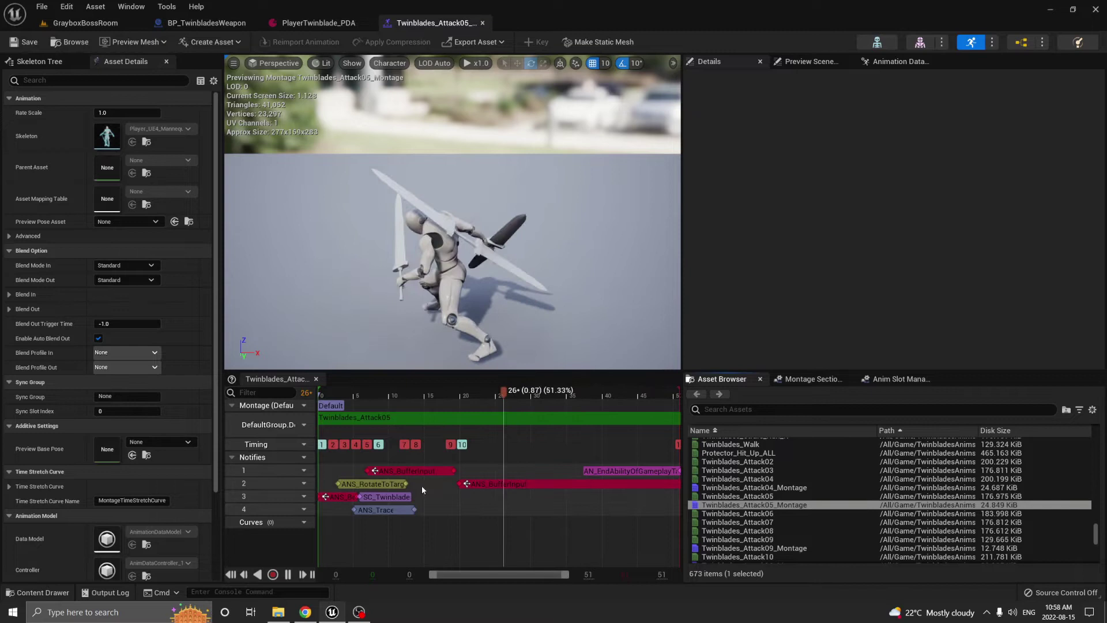
click(416, 470)
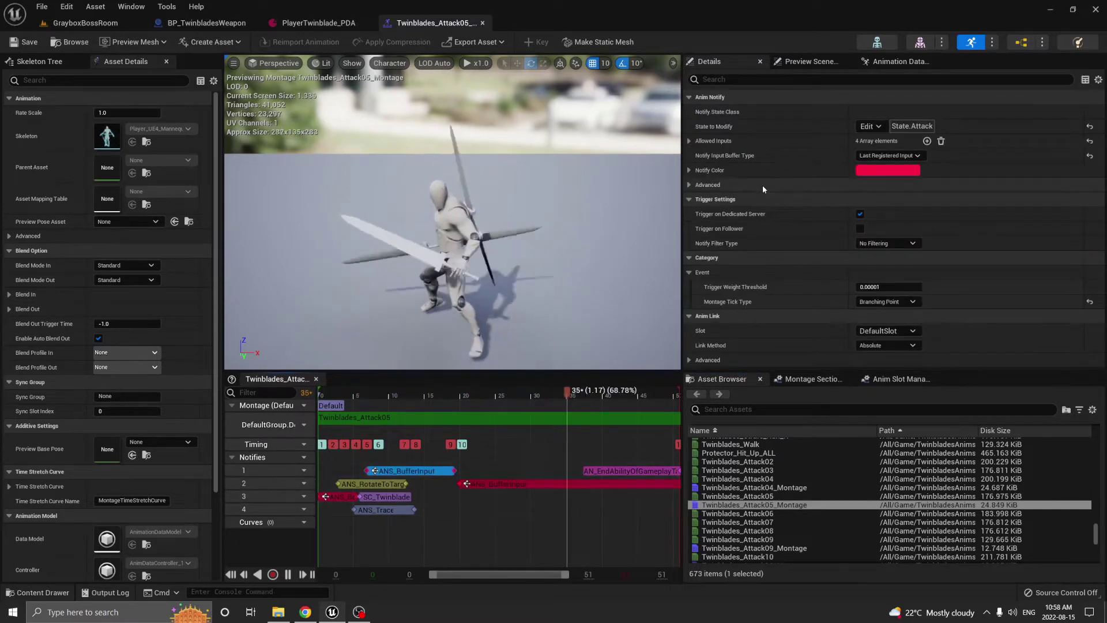
click(689, 140)
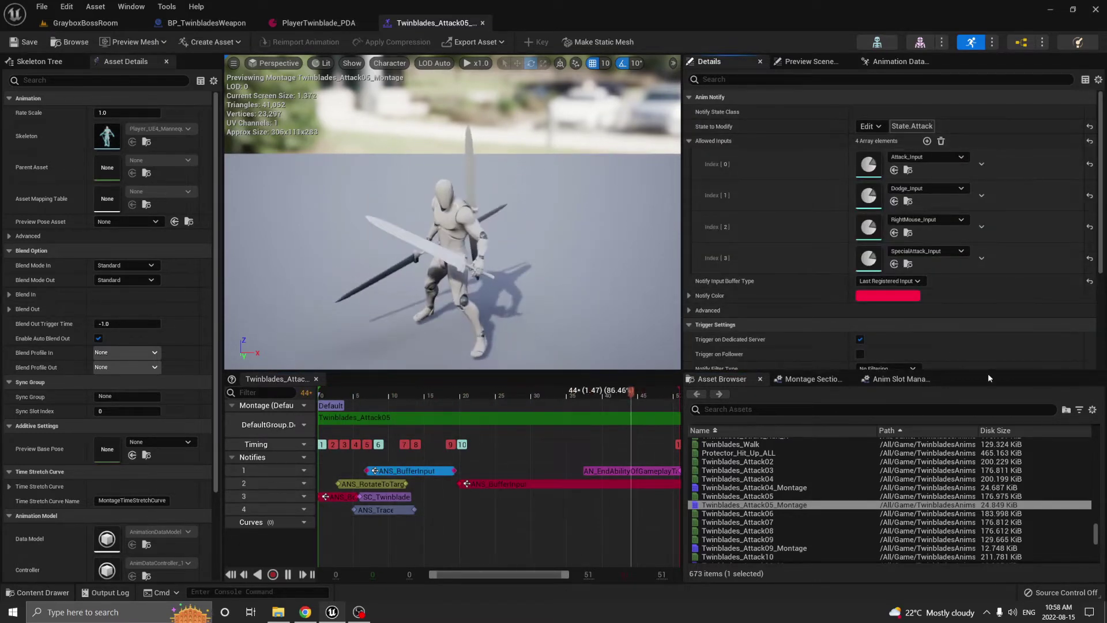
click(342, 497)
click(470, 484)
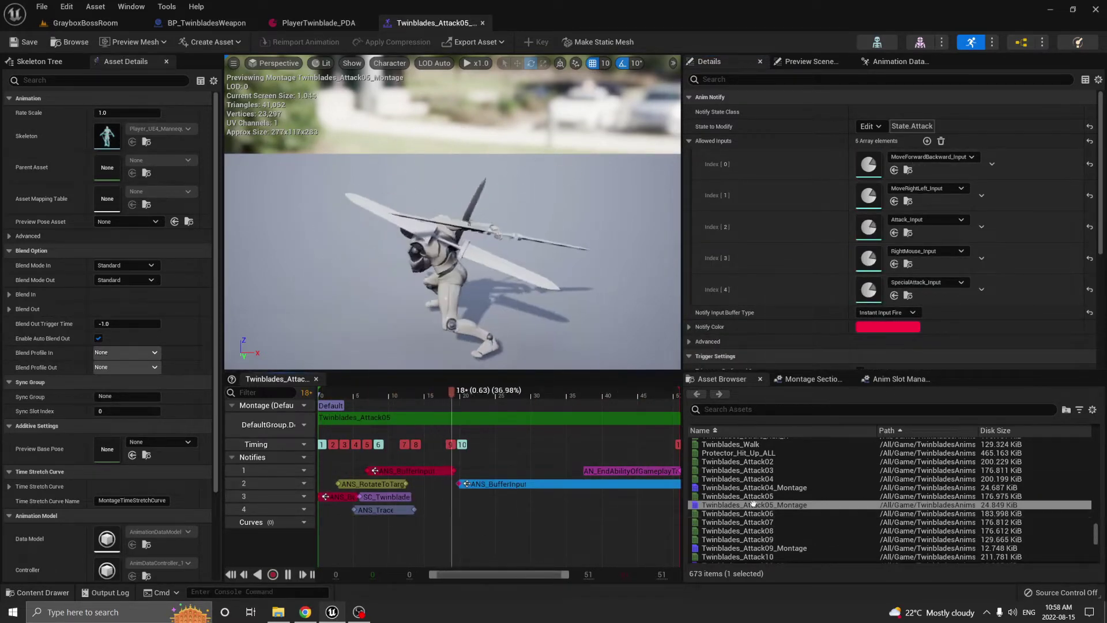
Open Twinblades_Attack14_Montage from the data asset, inspect its buffer input and trace notifies, and preview the pose during the first trace
mouse_move(777, 508)
click(296, 22)
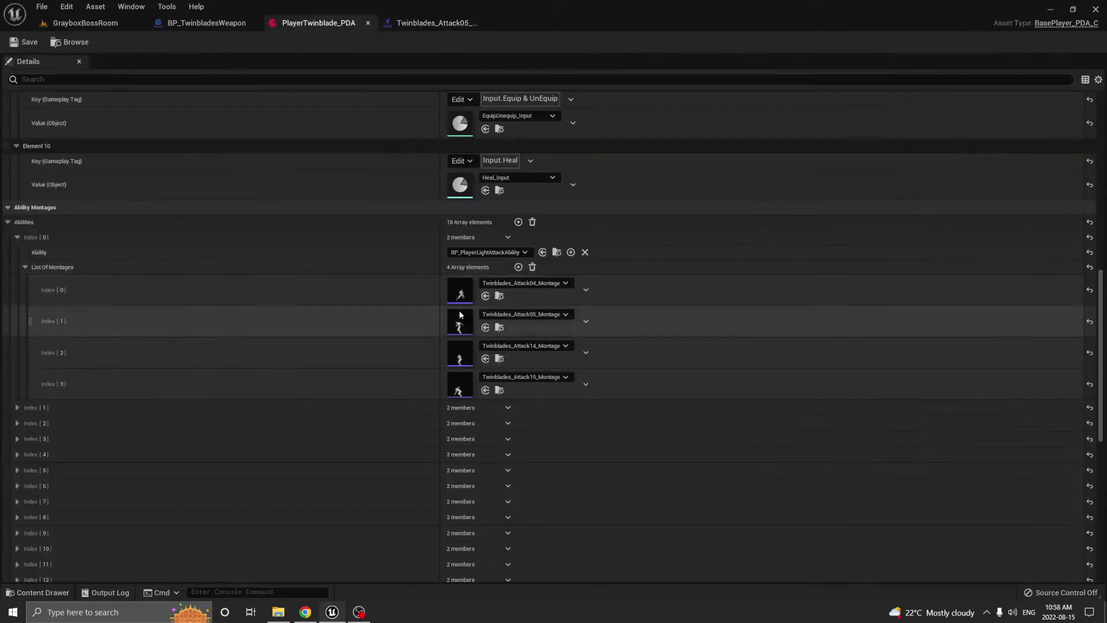
double_click(457, 355)
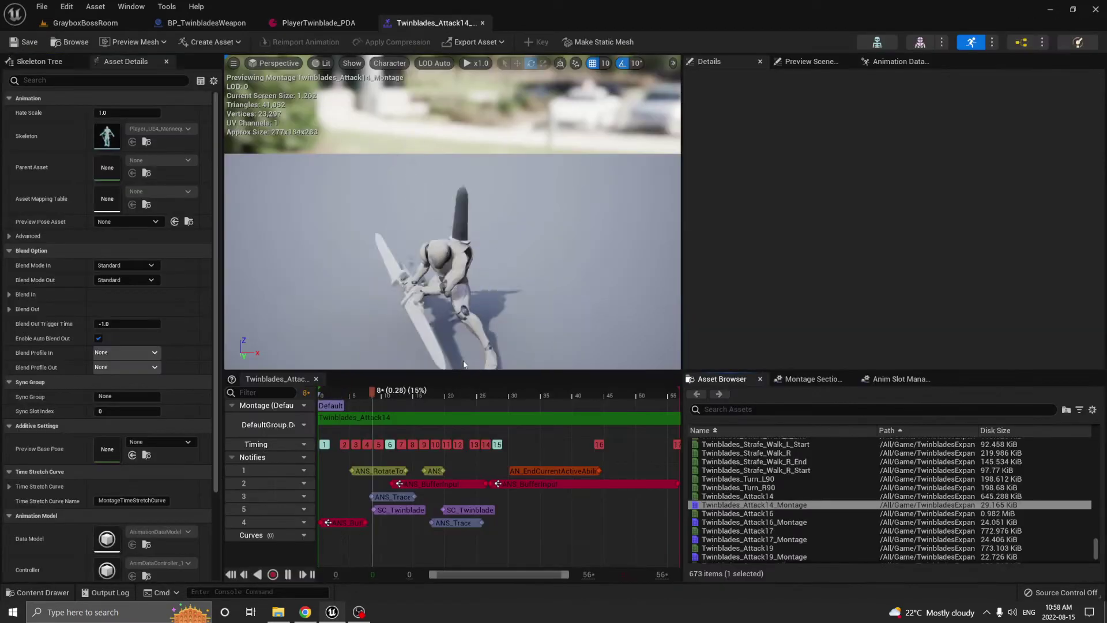
click(361, 525)
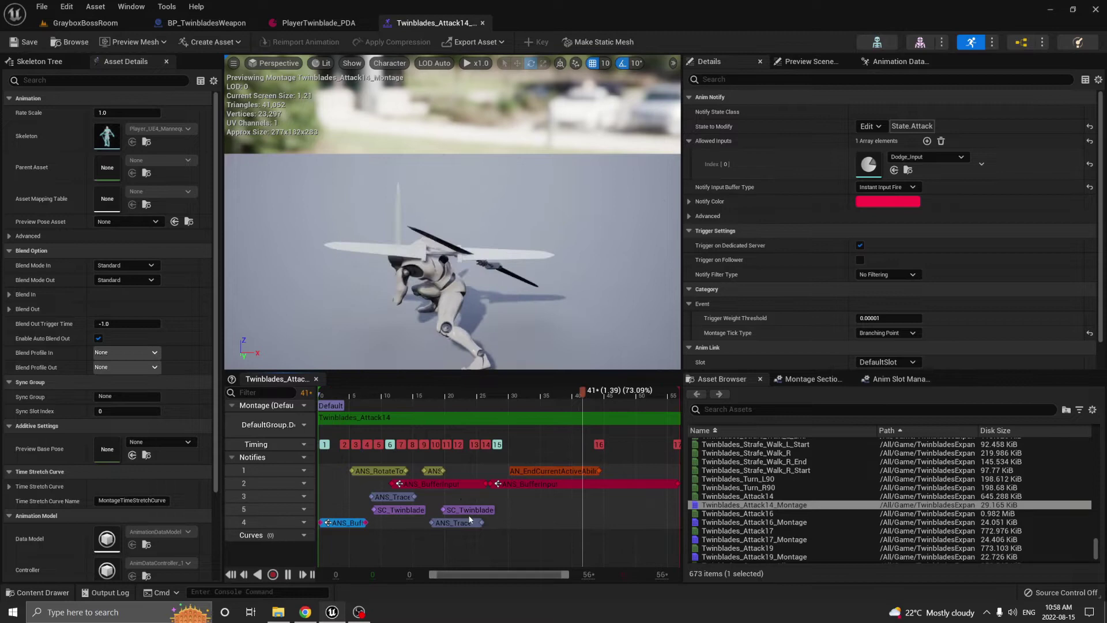
click(583, 484)
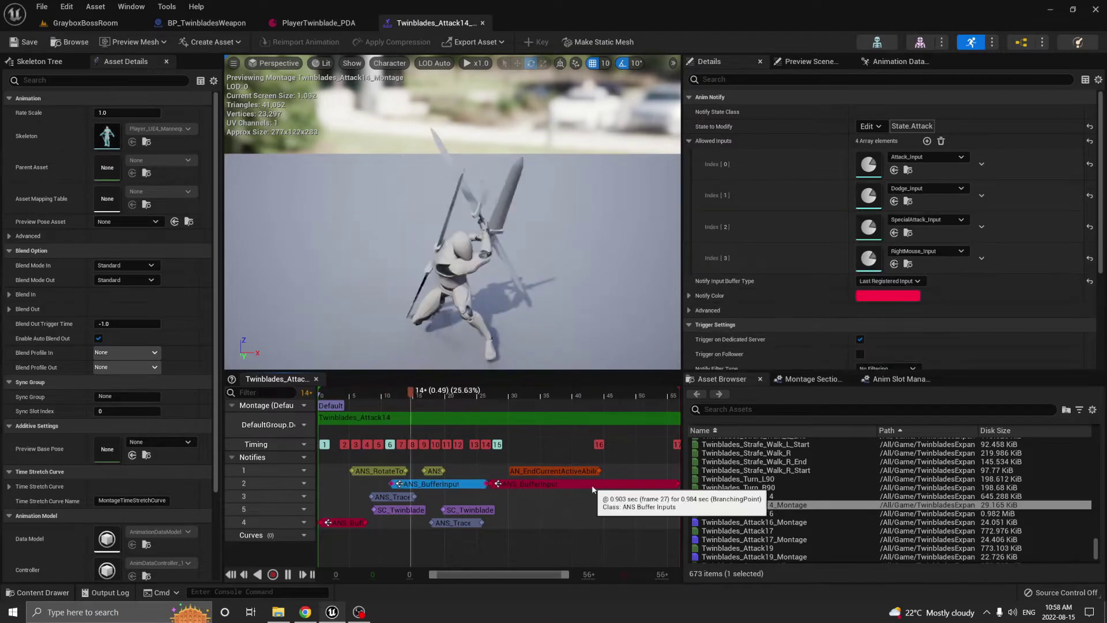
click(451, 524)
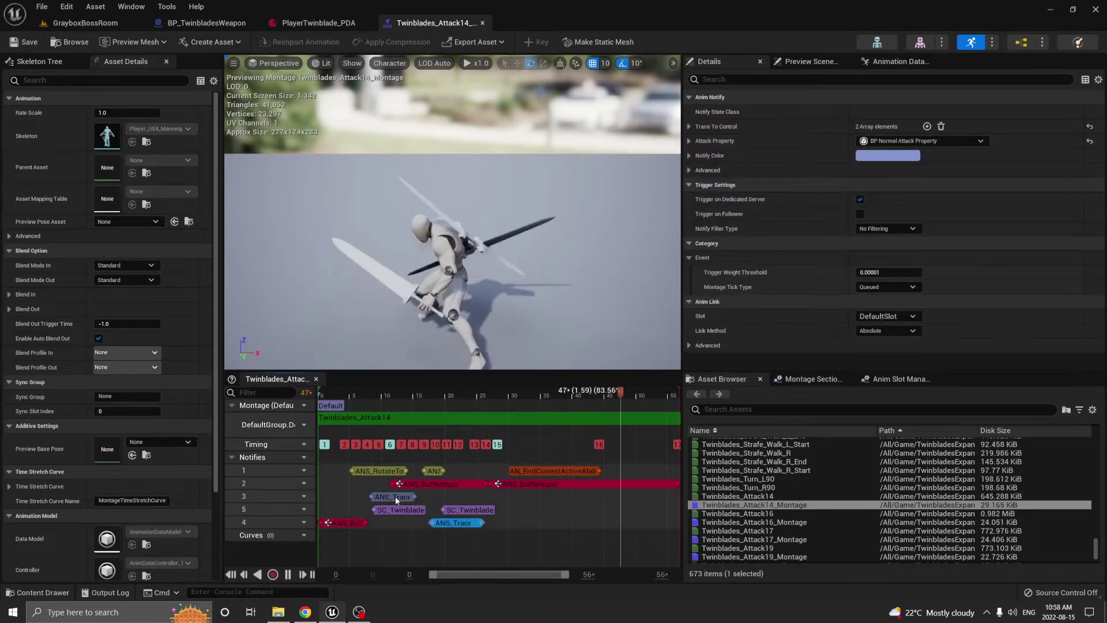
click(395, 393)
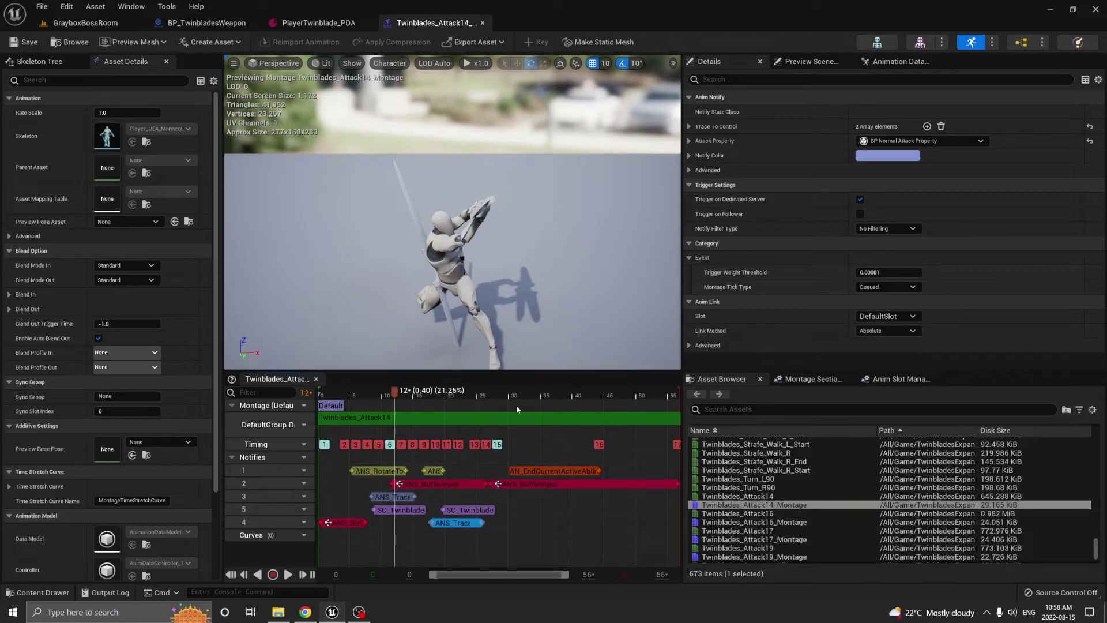
Open Twinblades_Attack19_Montage from the data asset and inspect its two buffer input notifies and the end-current-active-ability notify
click(314, 23)
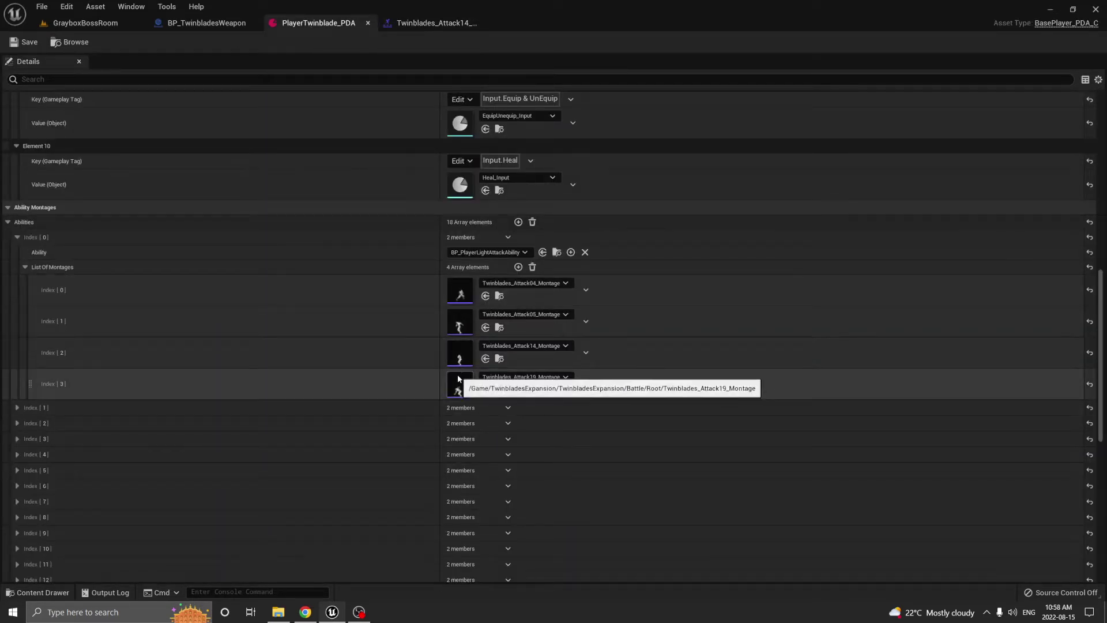
double_click(458, 379)
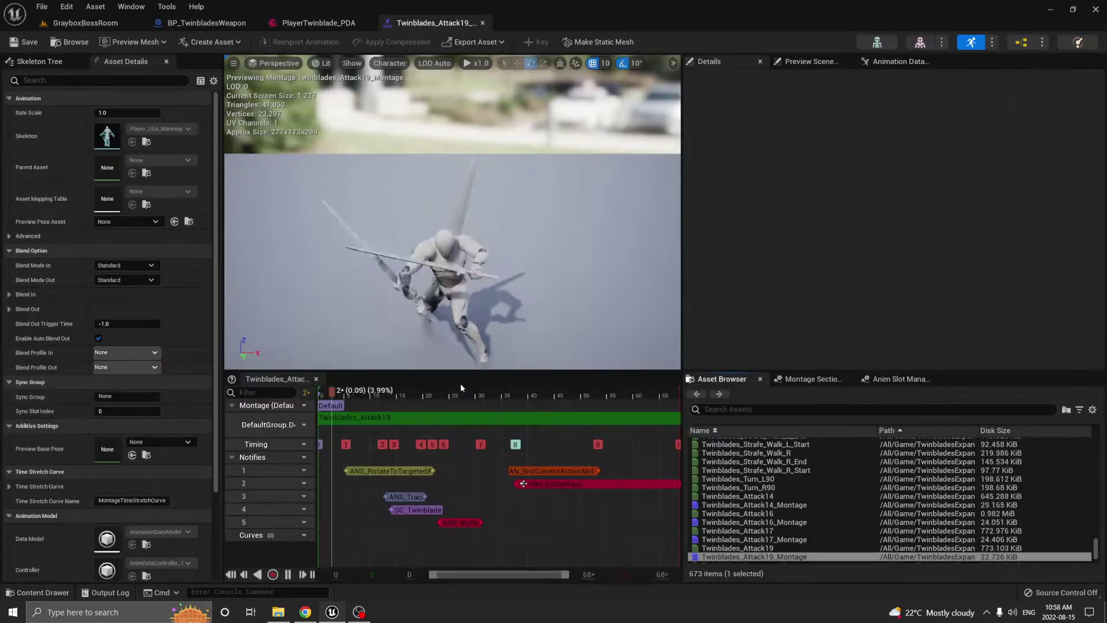
click(561, 487)
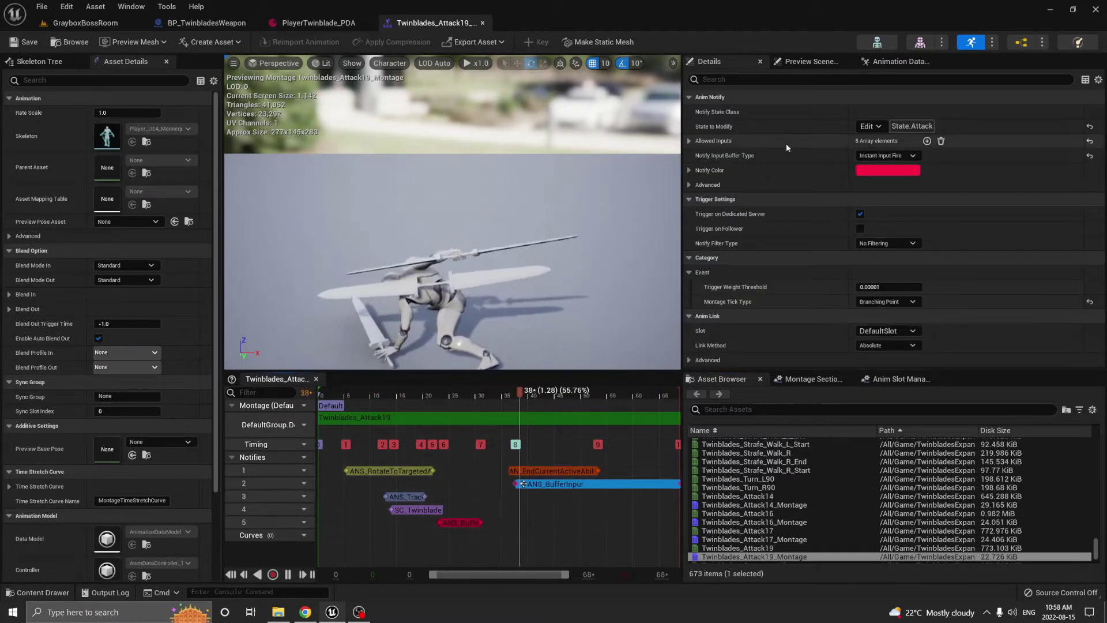
click(689, 141)
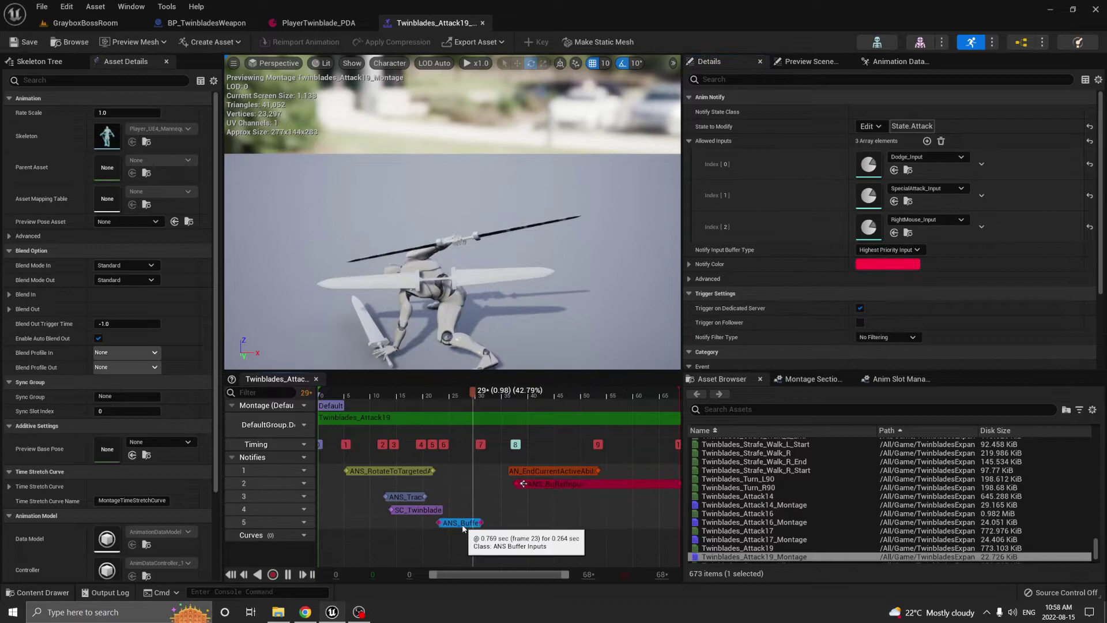
click(480, 523)
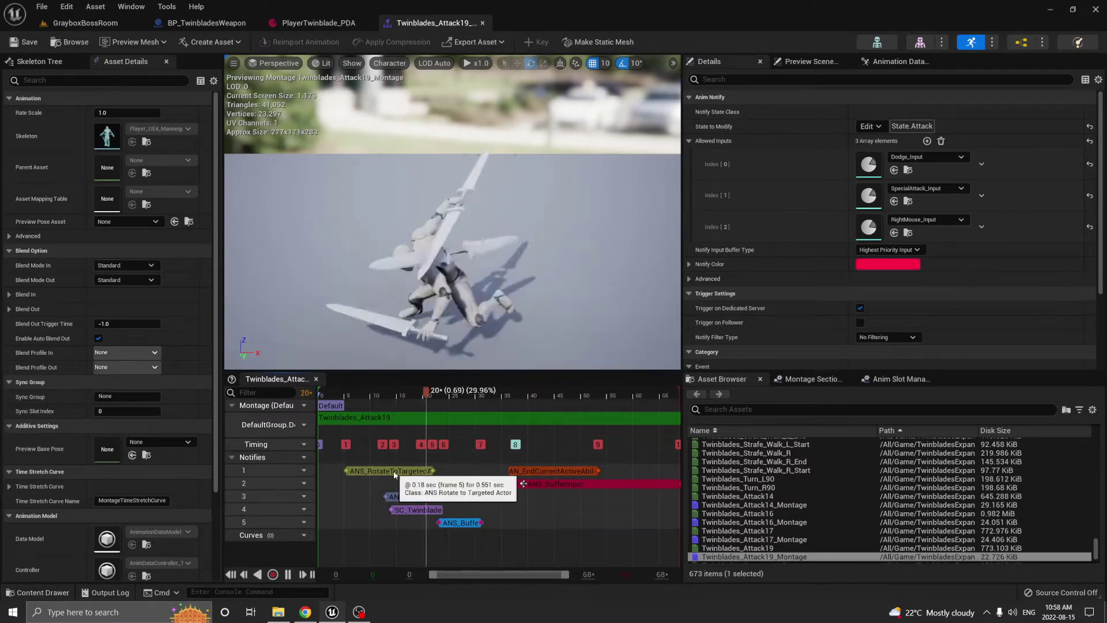
click(554, 471)
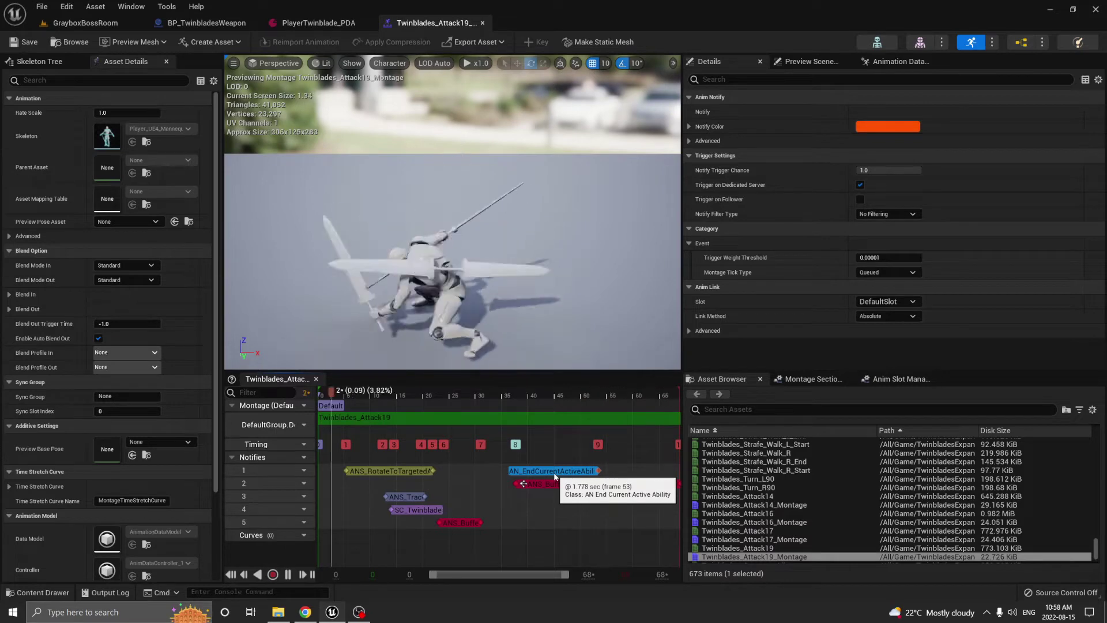
Expand the second ability, BP_PlayerDodgeAbility, and its list of montages in PlayerTwinblade_PDA and open Twinblades_Dodge_F_Montage
click(318, 22)
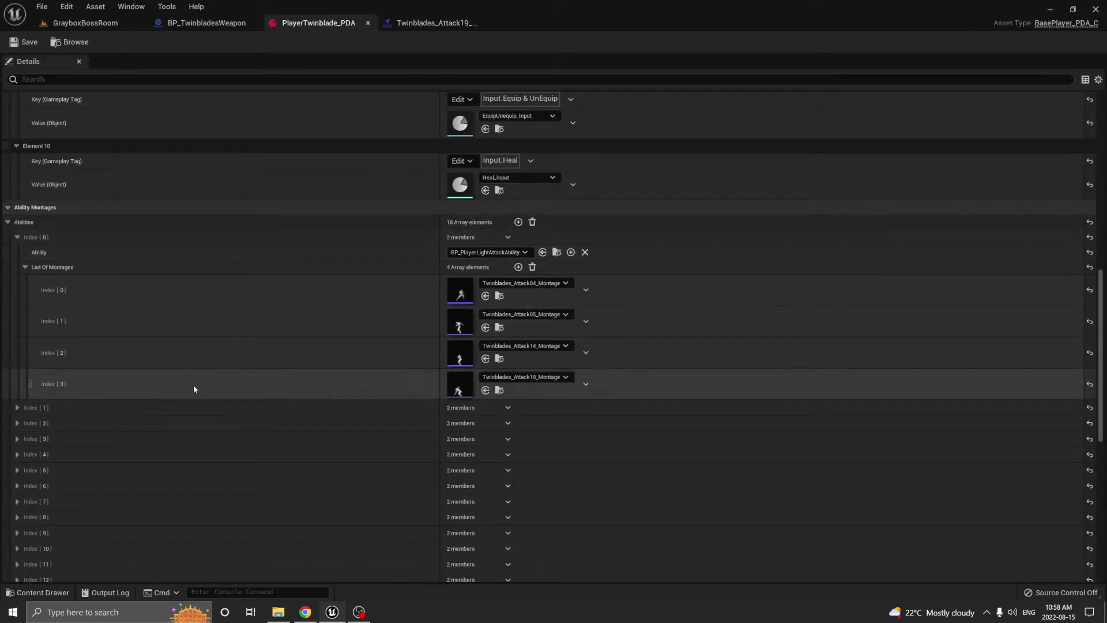
click(26, 407)
scroll(355, 405, down, 2)
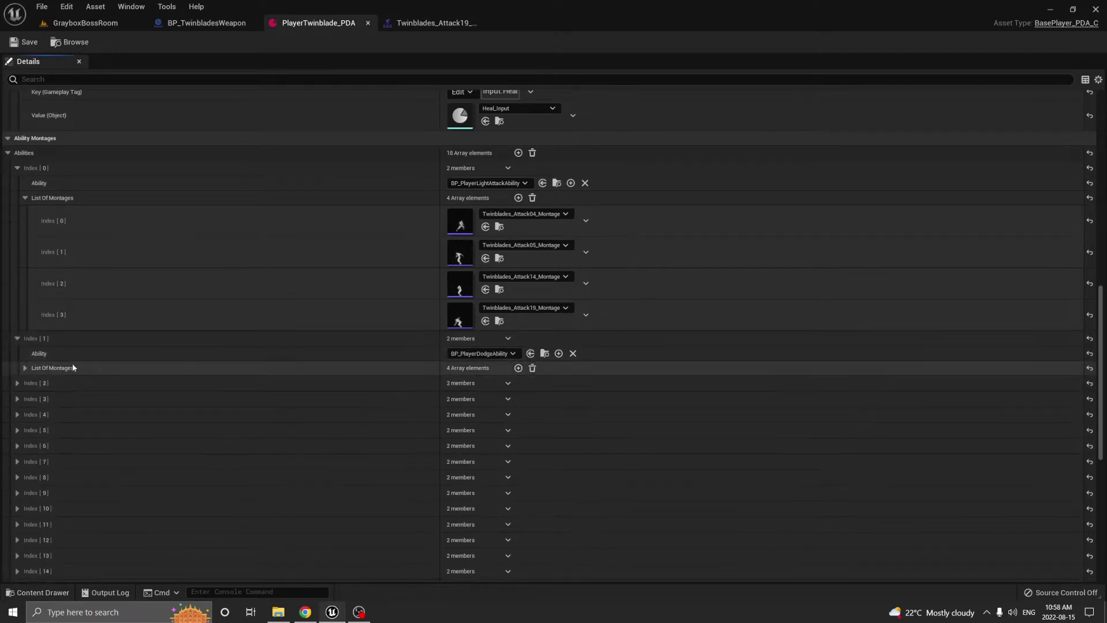
click(25, 368)
scroll(284, 355, down, 2)
double_click(454, 325)
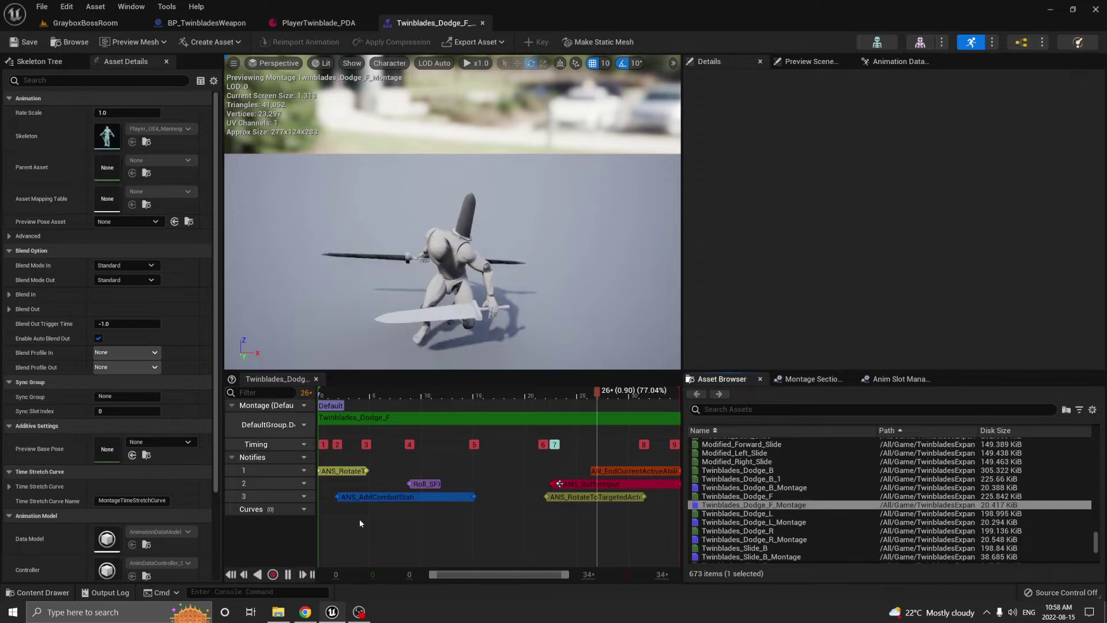
Inspect the forward dodge montage's add-combat-status, rotation and buffer input notifies, including the allowed inputs
click(365, 497)
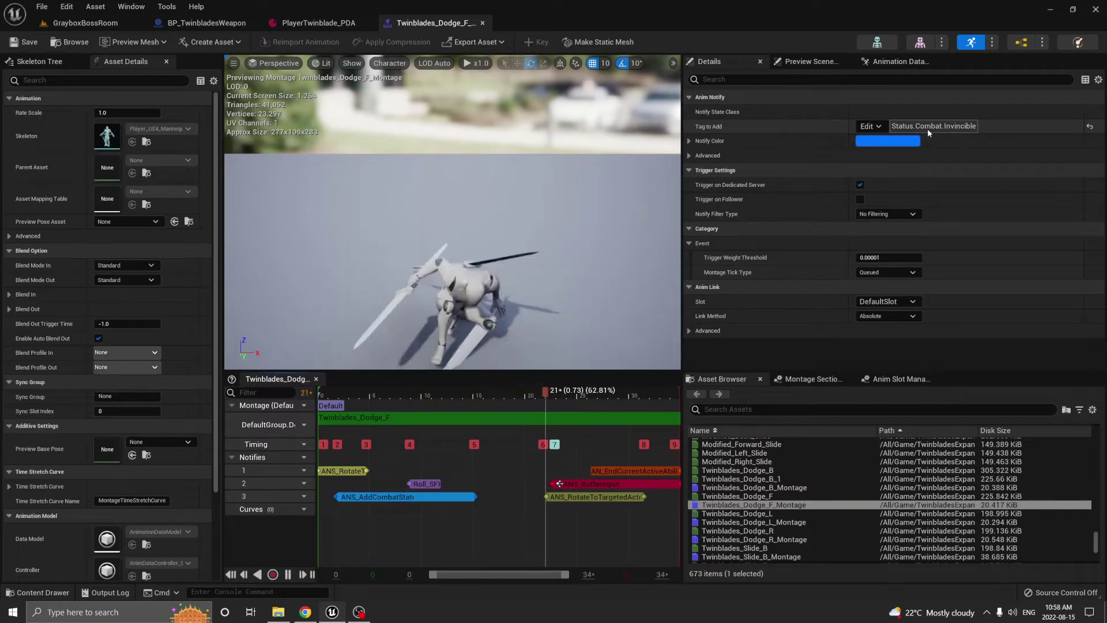
click(347, 472)
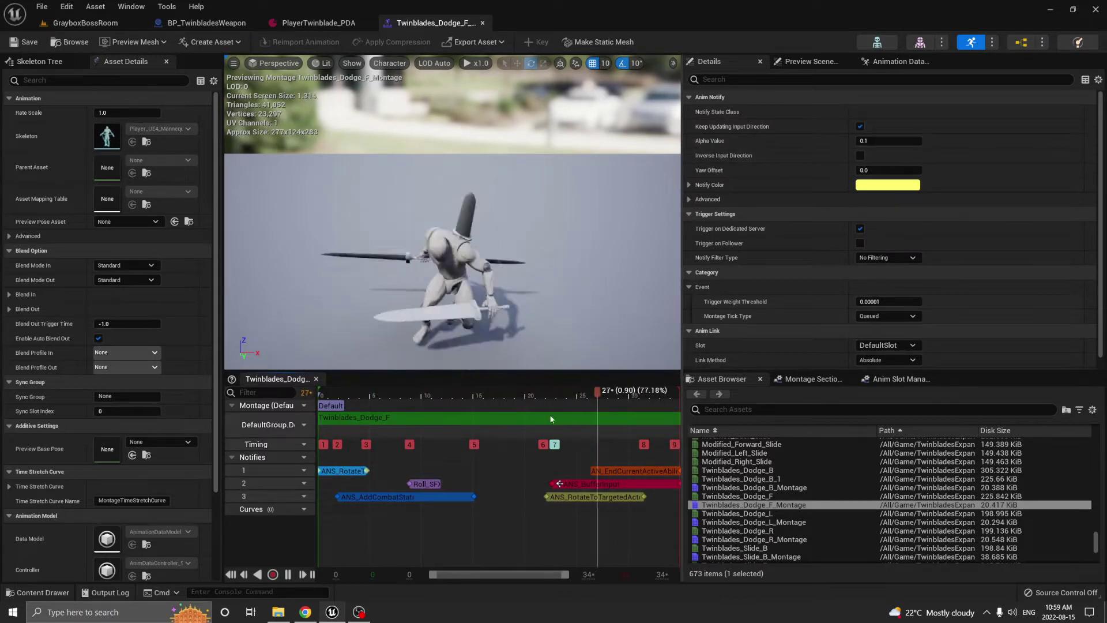
click(594, 486)
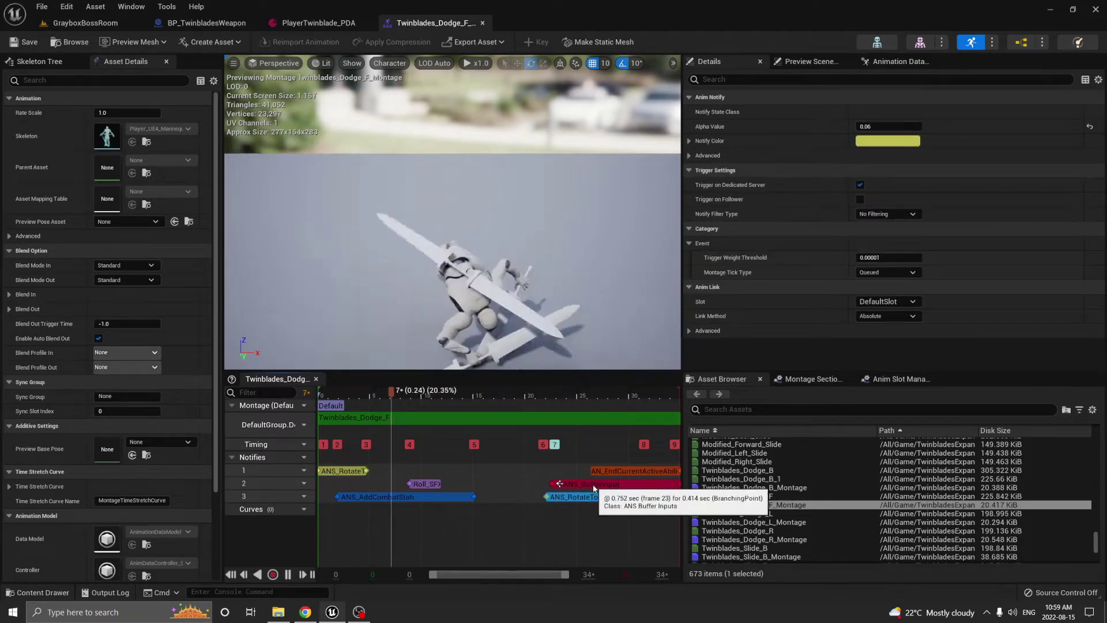
click(594, 489)
click(688, 141)
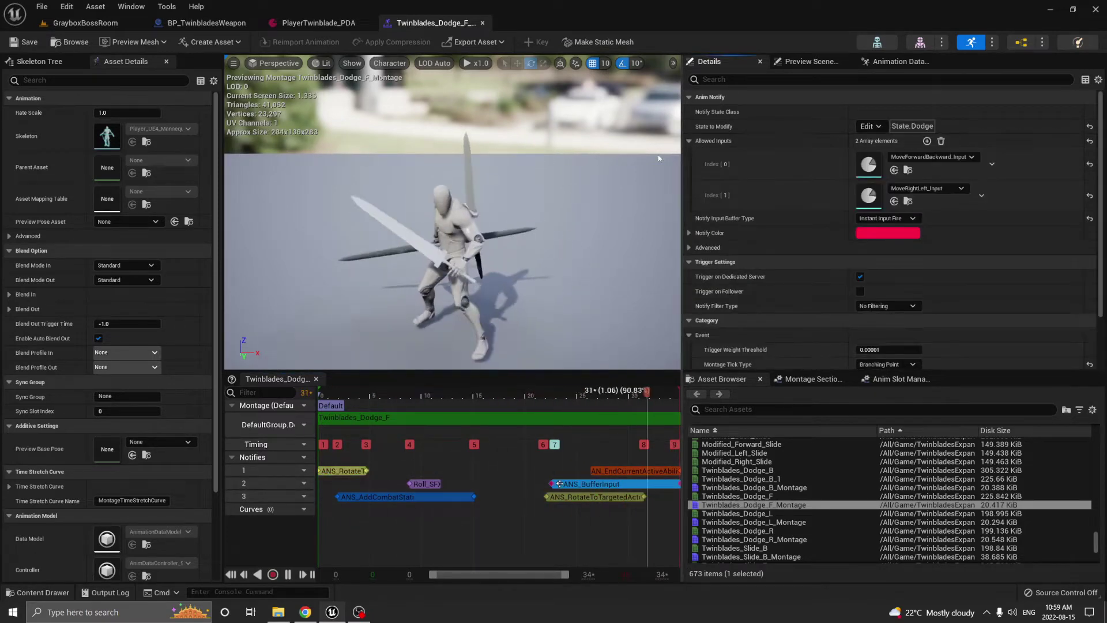
click(343, 471)
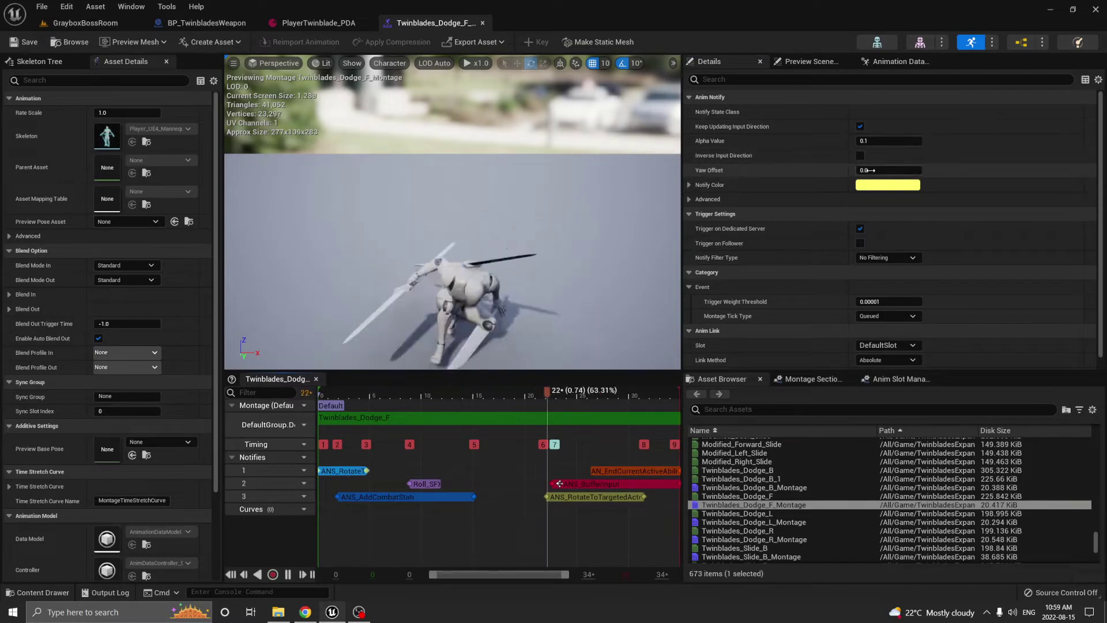
Open Twinblades_Dodge_R_Montage from the data asset, check its rotate-to-input and add-combat-status notifies, and return to PlayerTwinblade_PDA
click(320, 24)
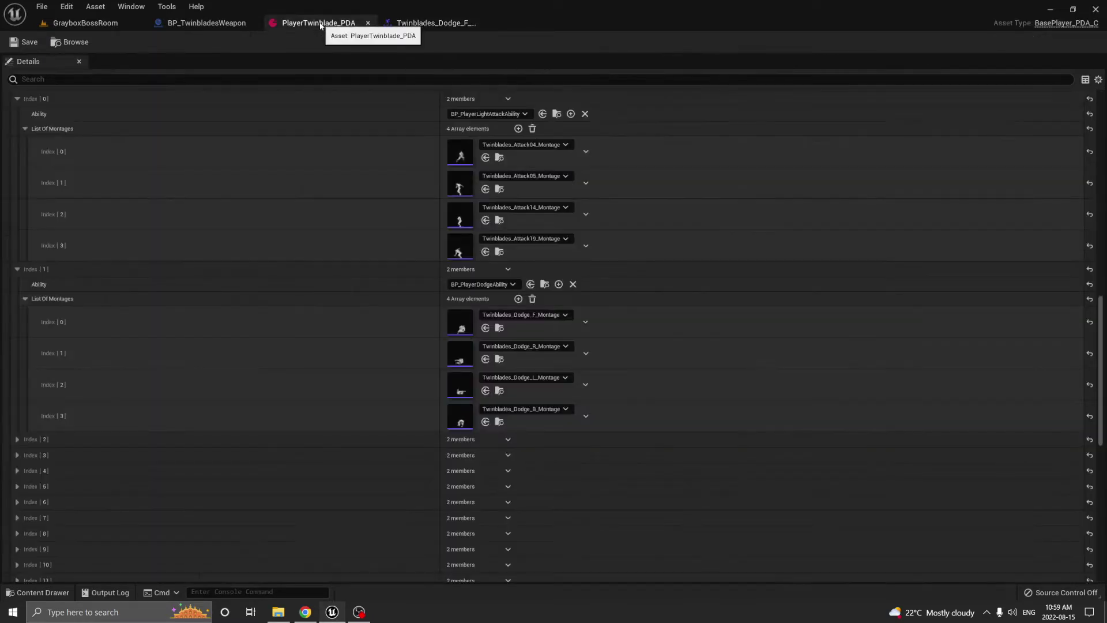
double_click(460, 354)
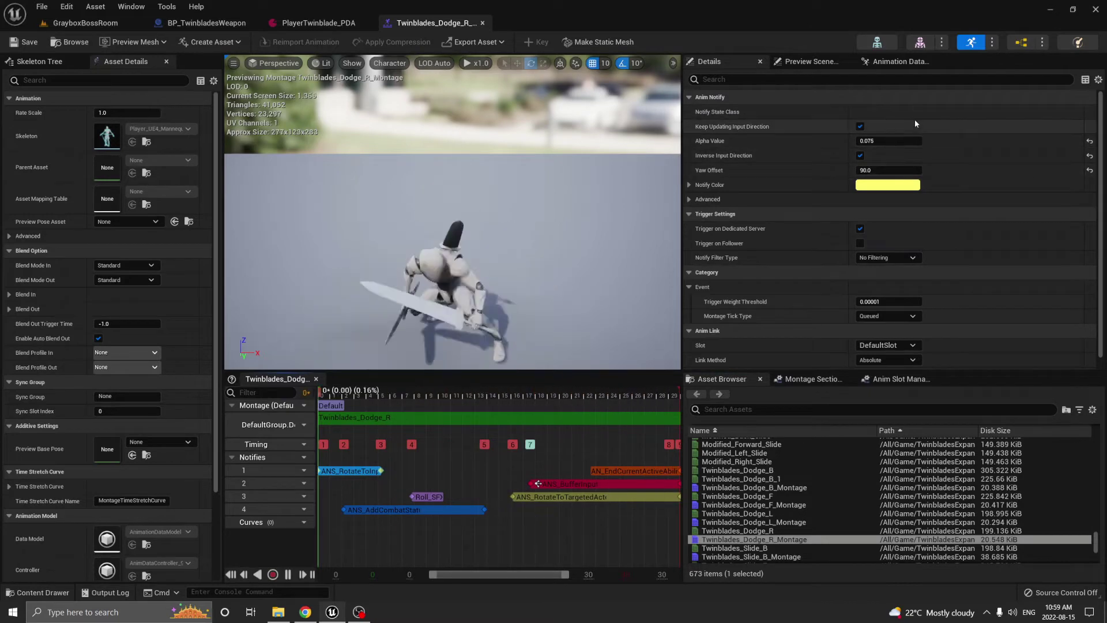
click(427, 510)
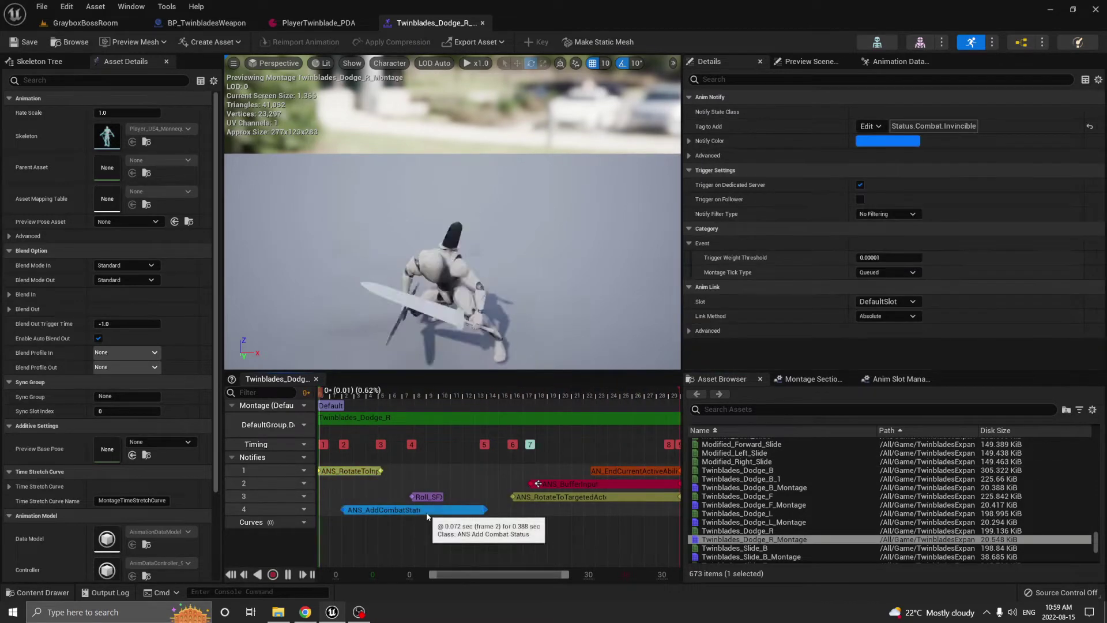
click(318, 22)
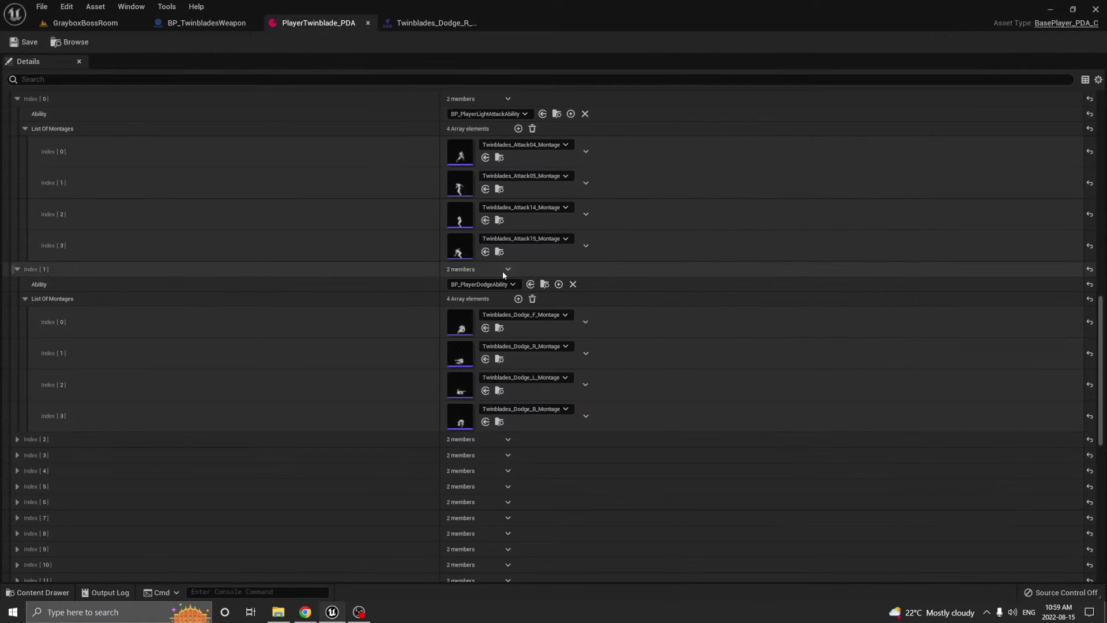
Open Twinblades_Dodge_L_Montage and Twinblades_Dodge_B_Montage from the data asset and check the rotate-to-input notify in each
double_click(460, 385)
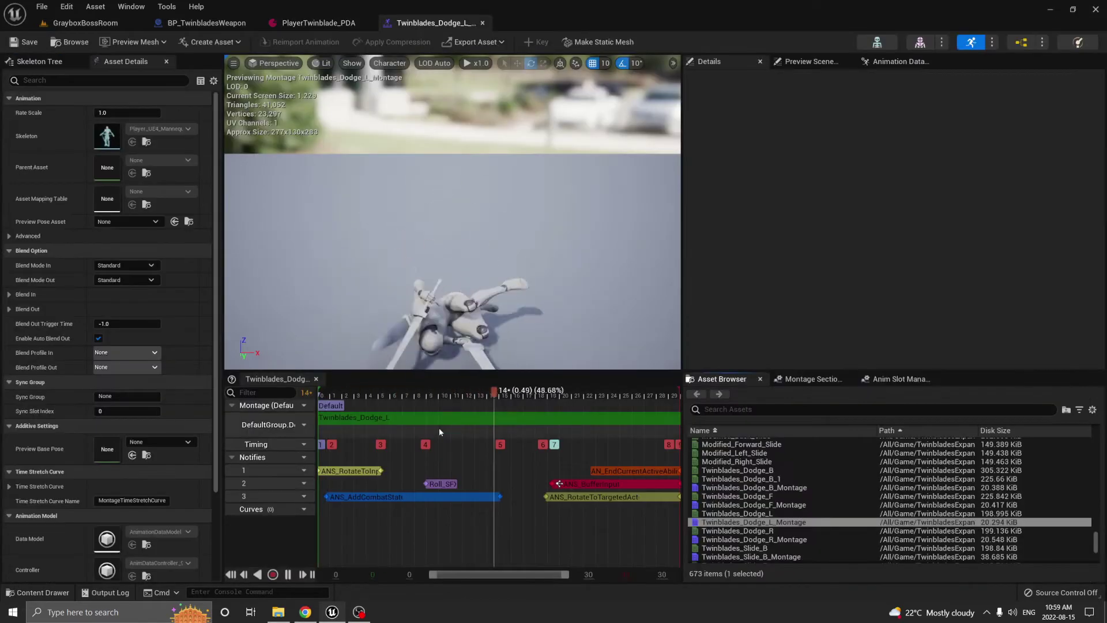
click(361, 472)
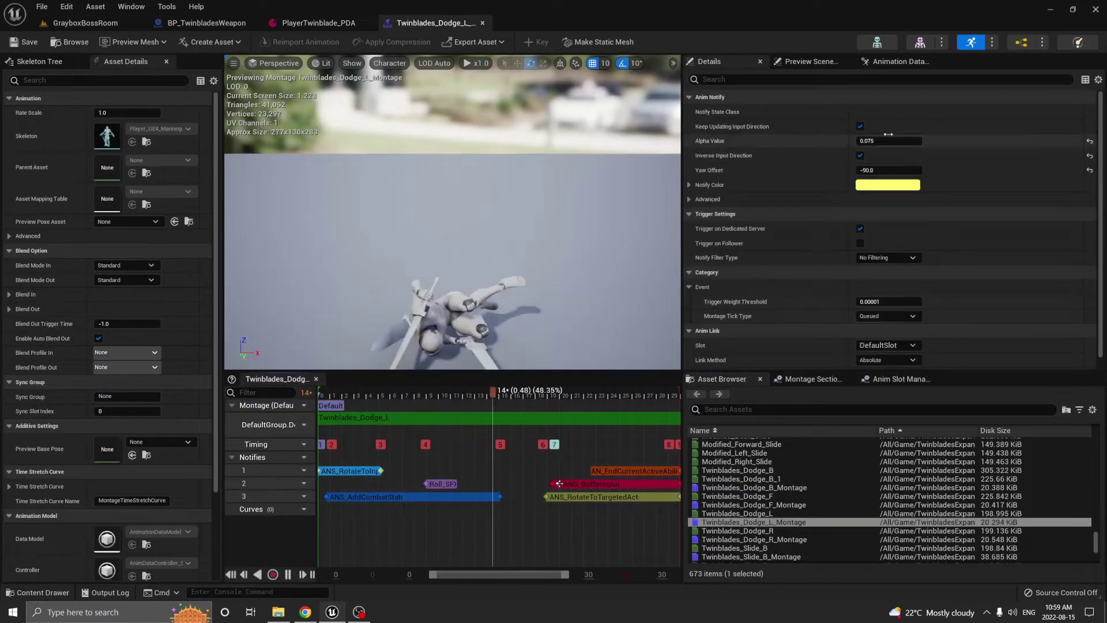
click(306, 23)
double_click(455, 421)
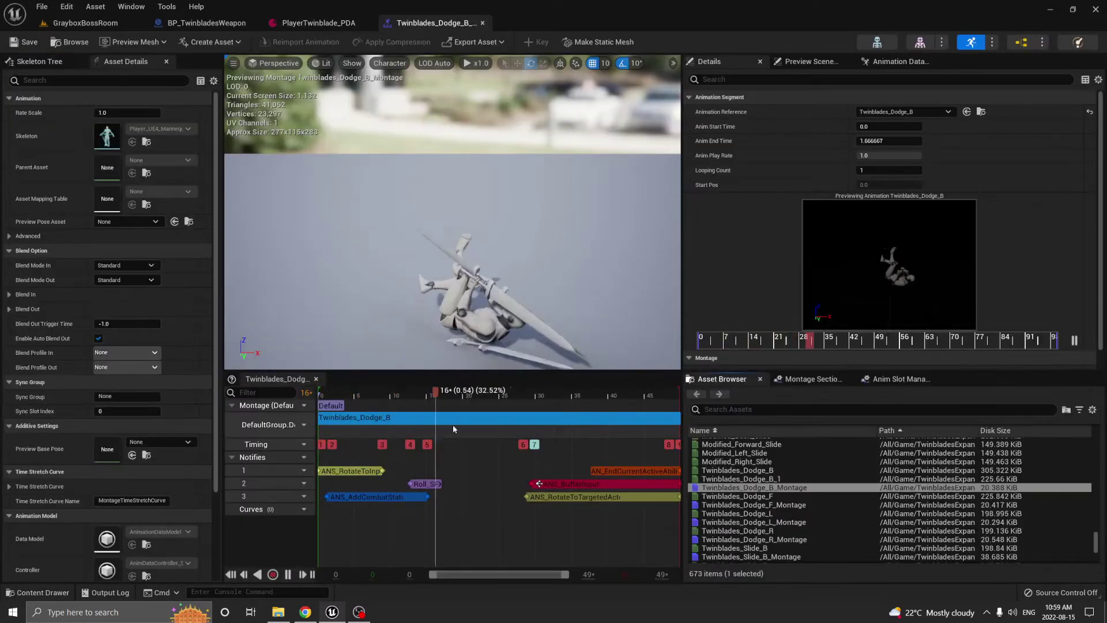
click(350, 471)
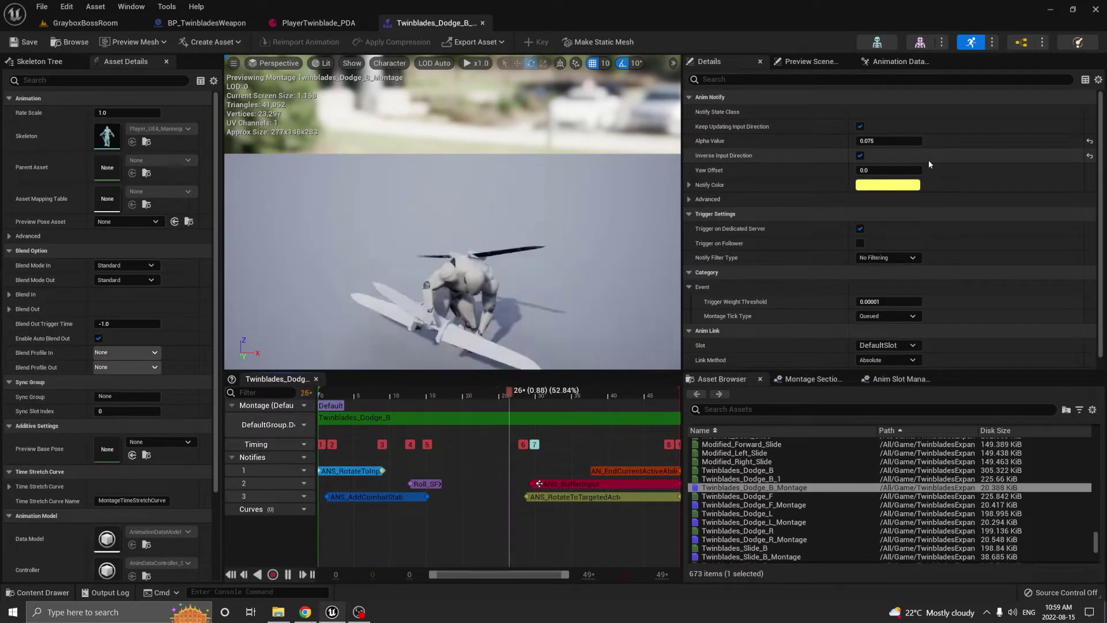
Expand the third ability, BP_PlayerPerfectDodgeAbility, and its list of montages in PlayerTwinblade_PDA and open Twinblades_Slide_F_Montage
click(318, 23)
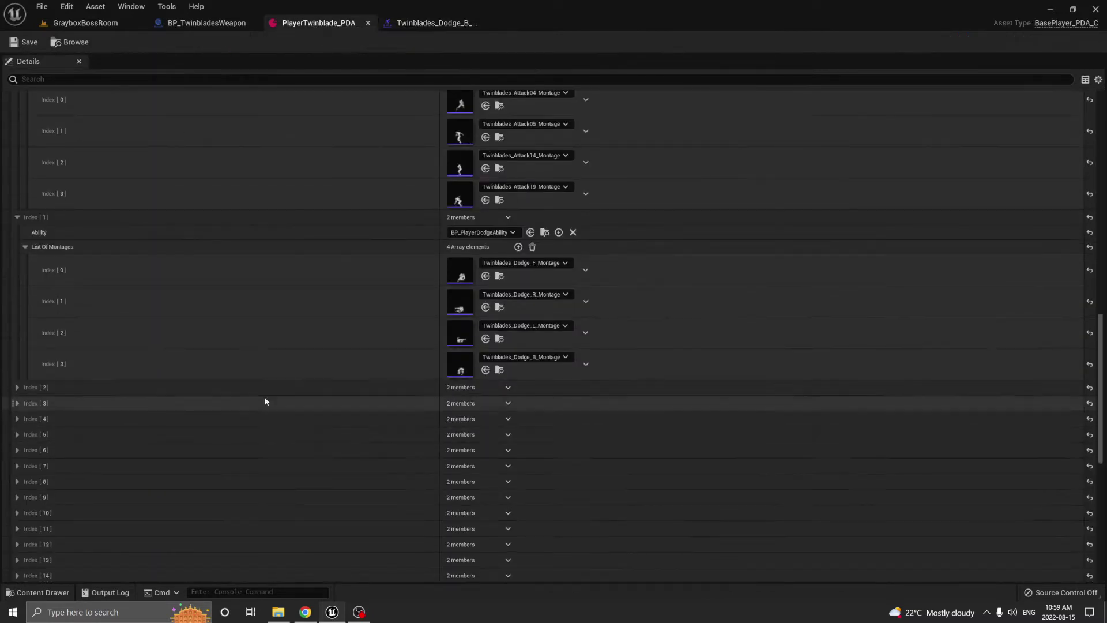
scroll(23, 391, down, 3)
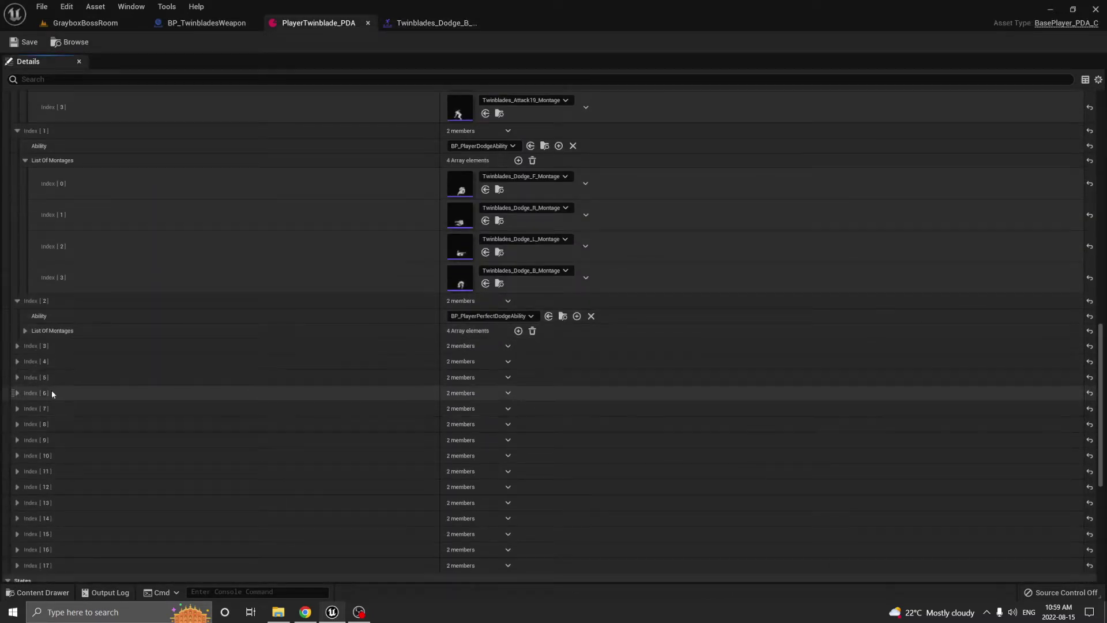
click(25, 328)
scroll(288, 335, down, 2)
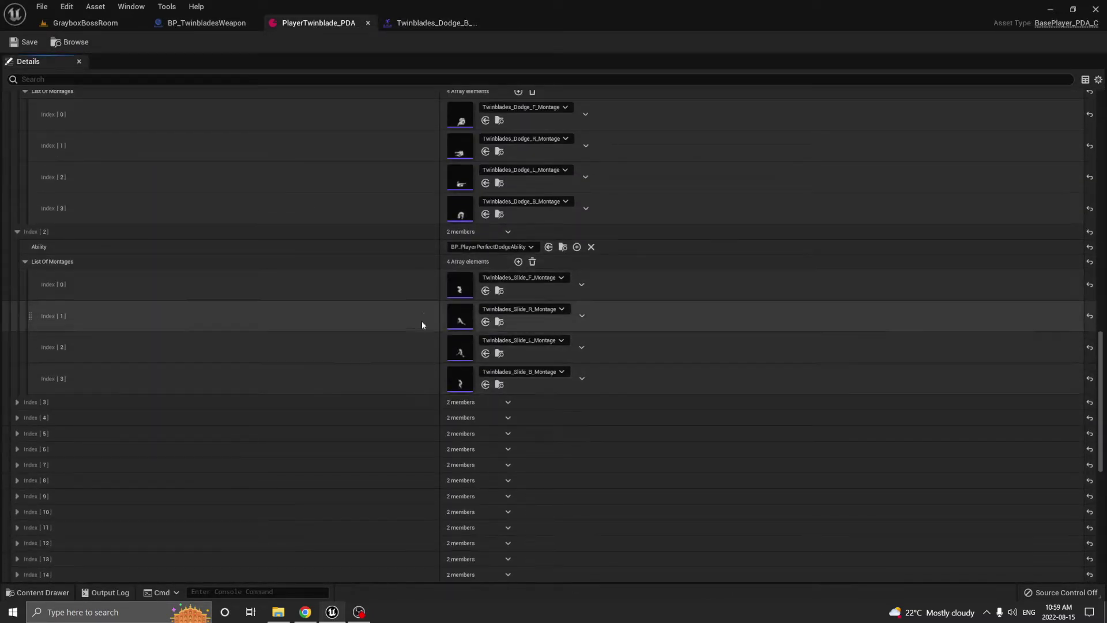
double_click(459, 286)
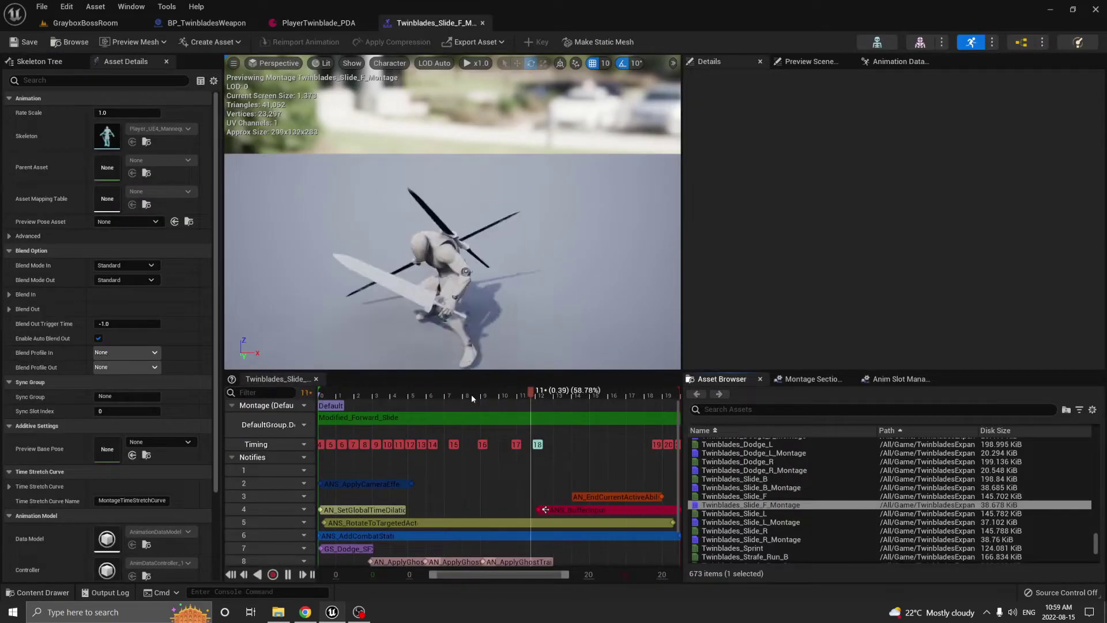
Inspect the forward slide montage's camera effect, add-combat-status and rotate-to-targeted-actor notifies with the preview playback paused
click(385, 483)
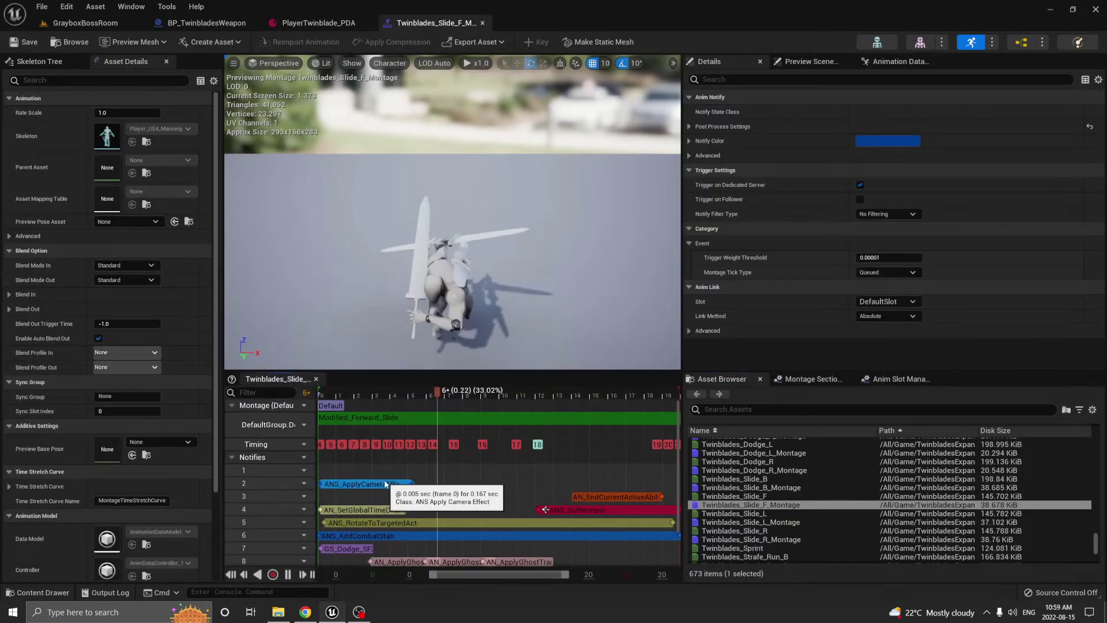
click(689, 127)
click(689, 127)
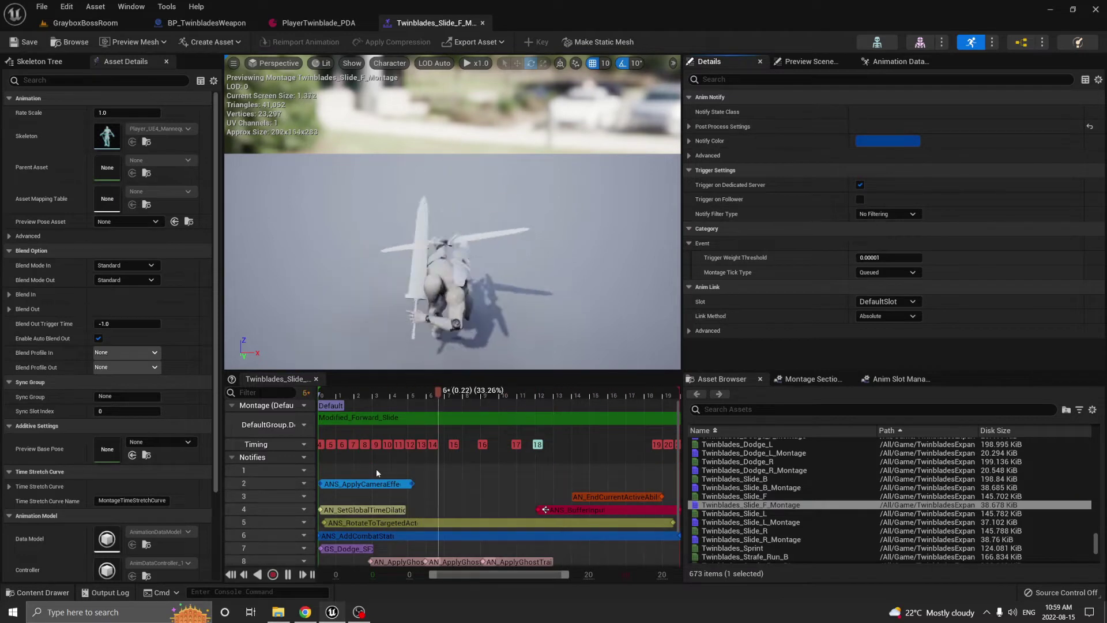
click(288, 575)
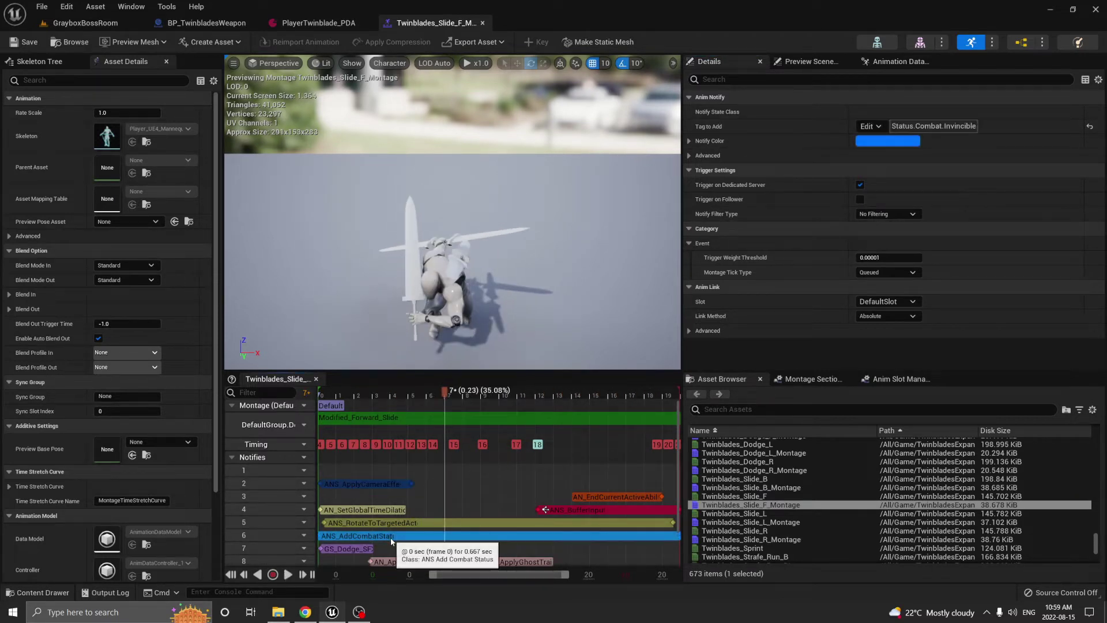
scroll(479, 524, down, 5)
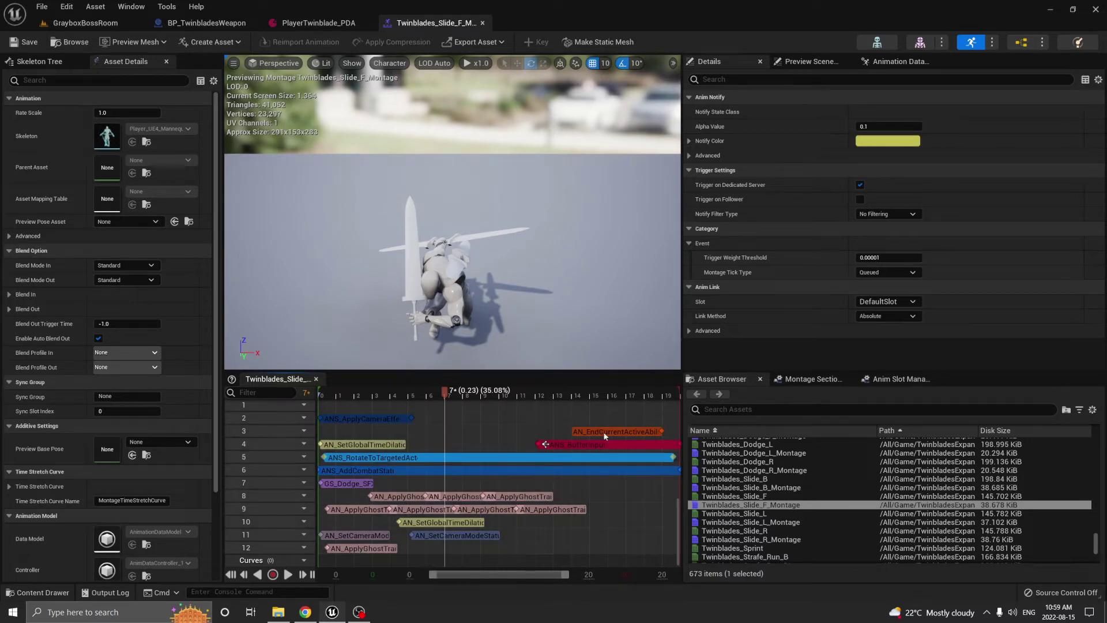
Open Twinblades_Slide_R_Montage from the data asset, freeze its preview mid-slide and check its rotate-to-targeted-actor notify
click(316, 24)
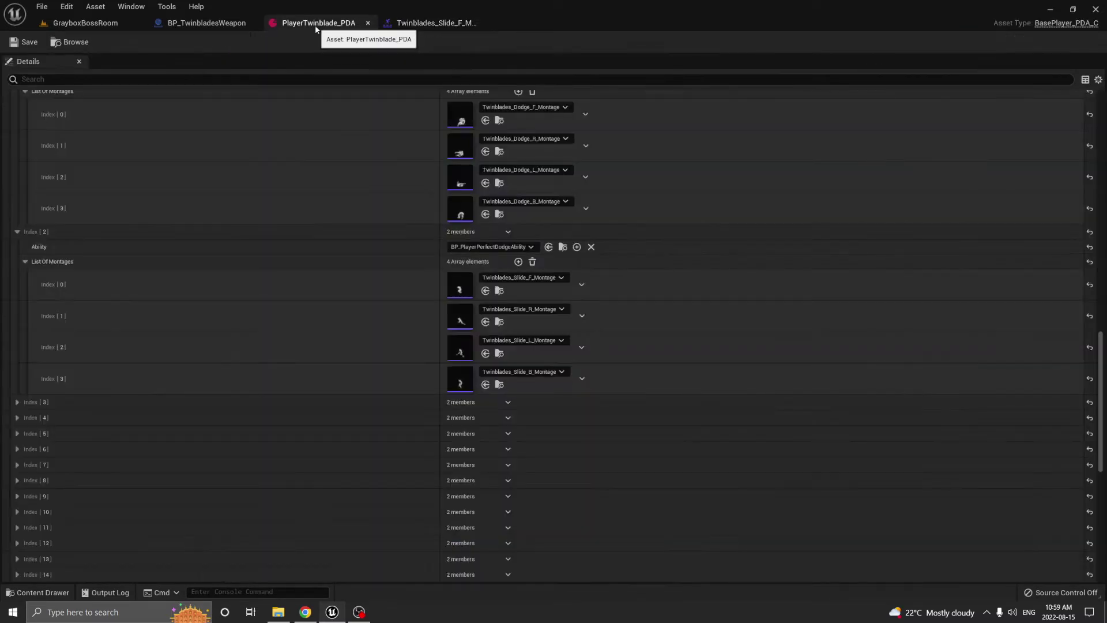
double_click(455, 330)
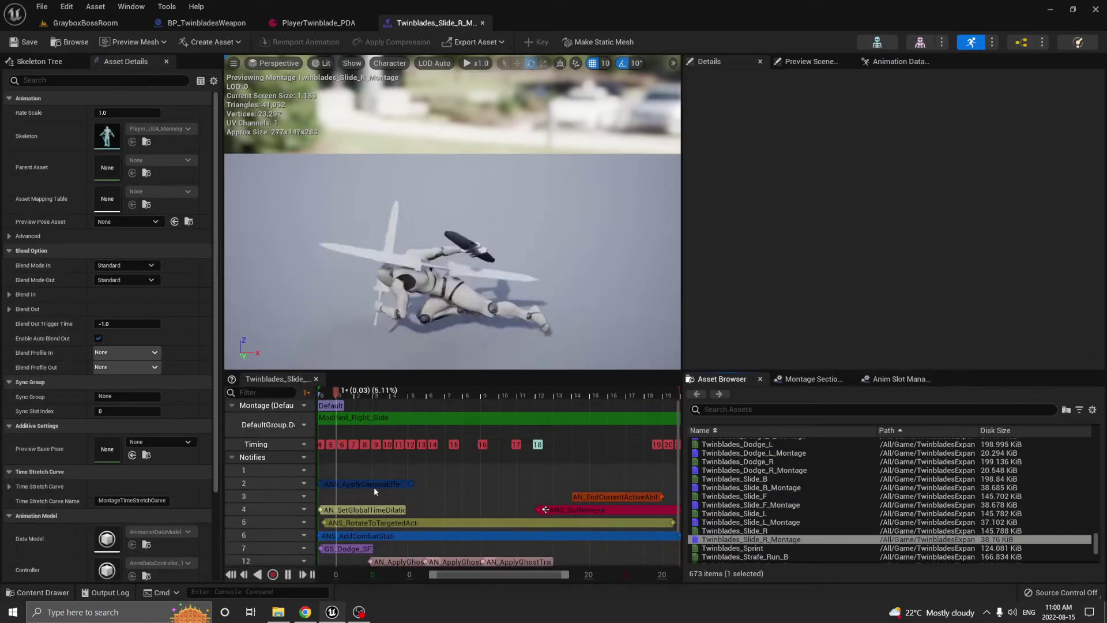
click(472, 392)
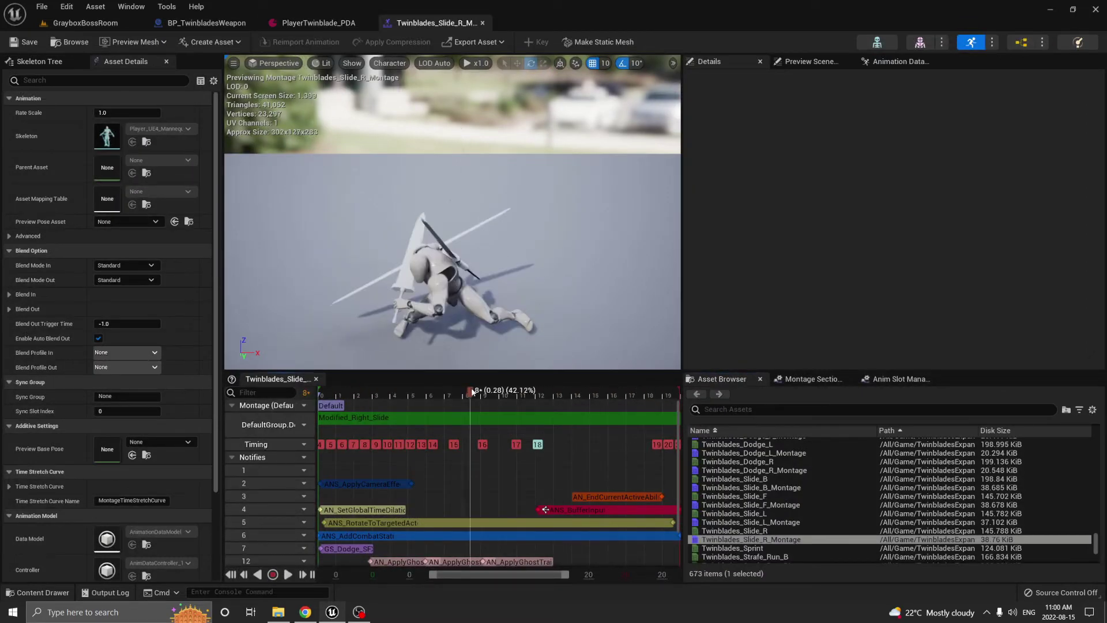
click(438, 524)
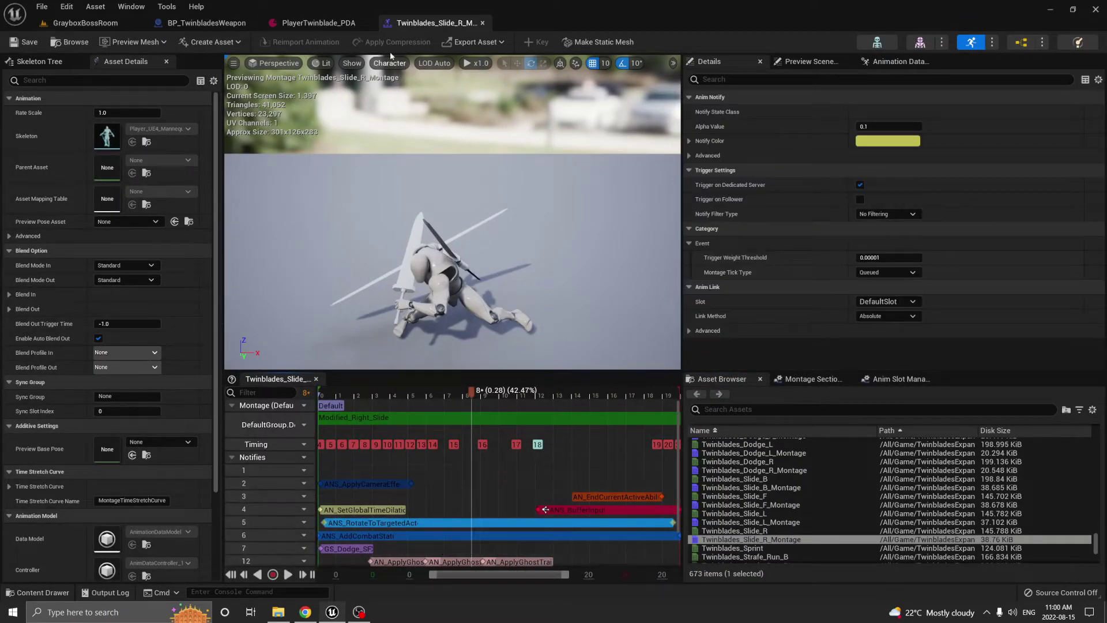
Open Twinblades_Slide_L_Montage from the data asset and inspect its rotate-to-targeted-actor and first global time dilation notifies
click(314, 24)
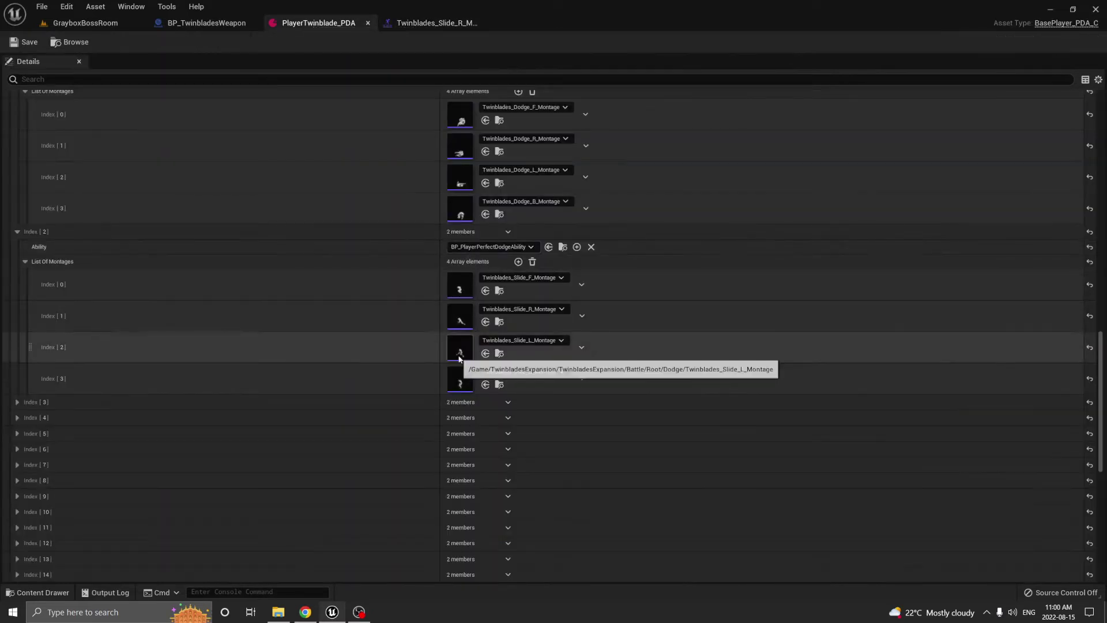
double_click(461, 397)
click(478, 394)
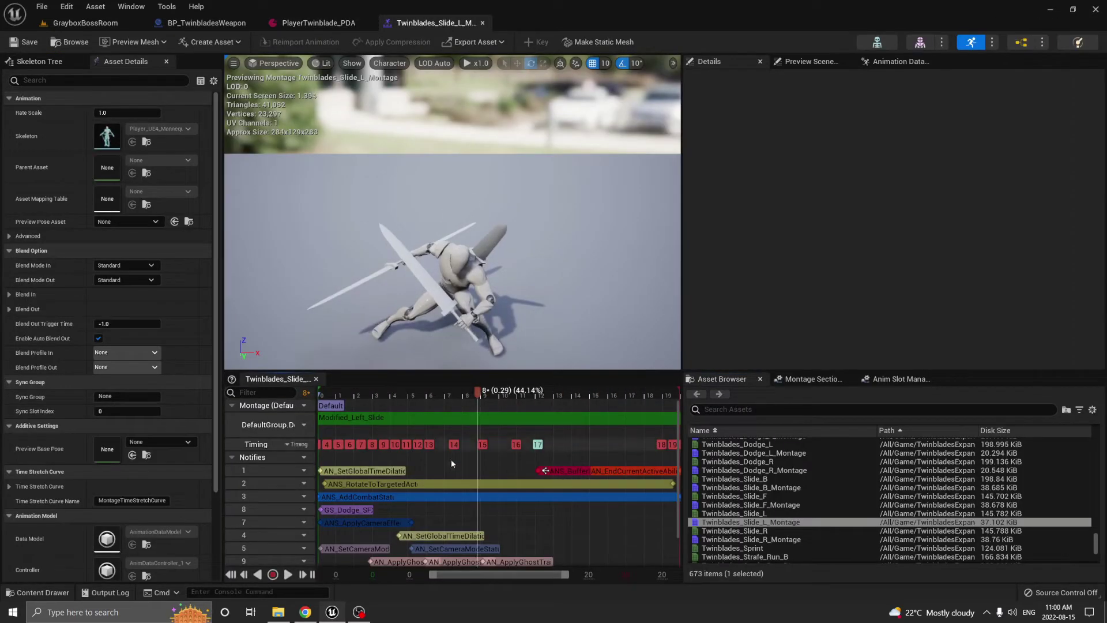
click(439, 486)
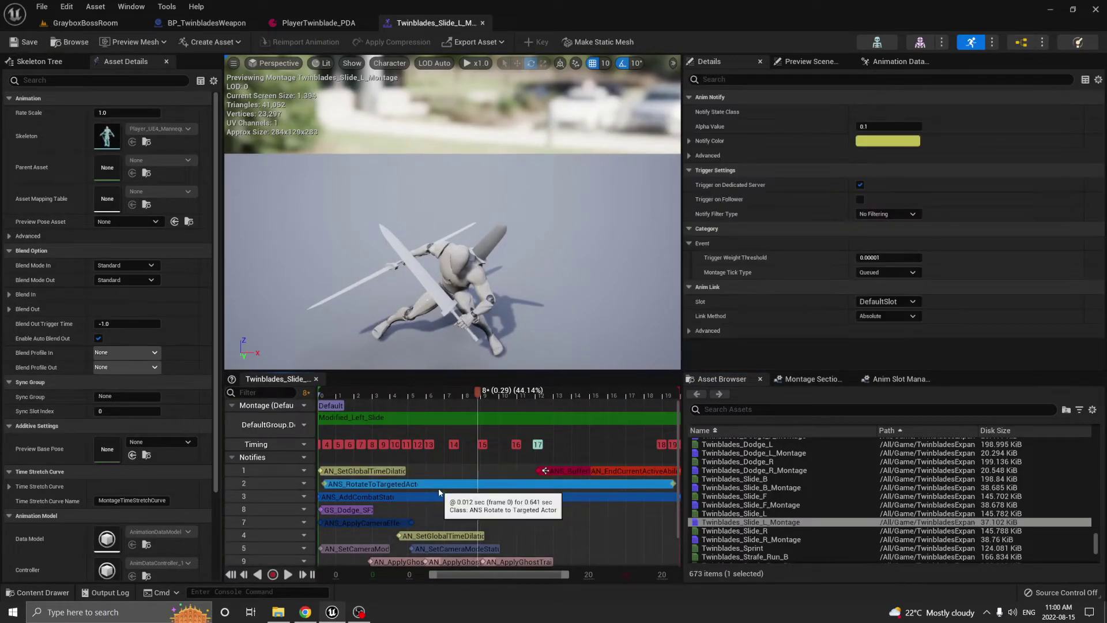
click(385, 475)
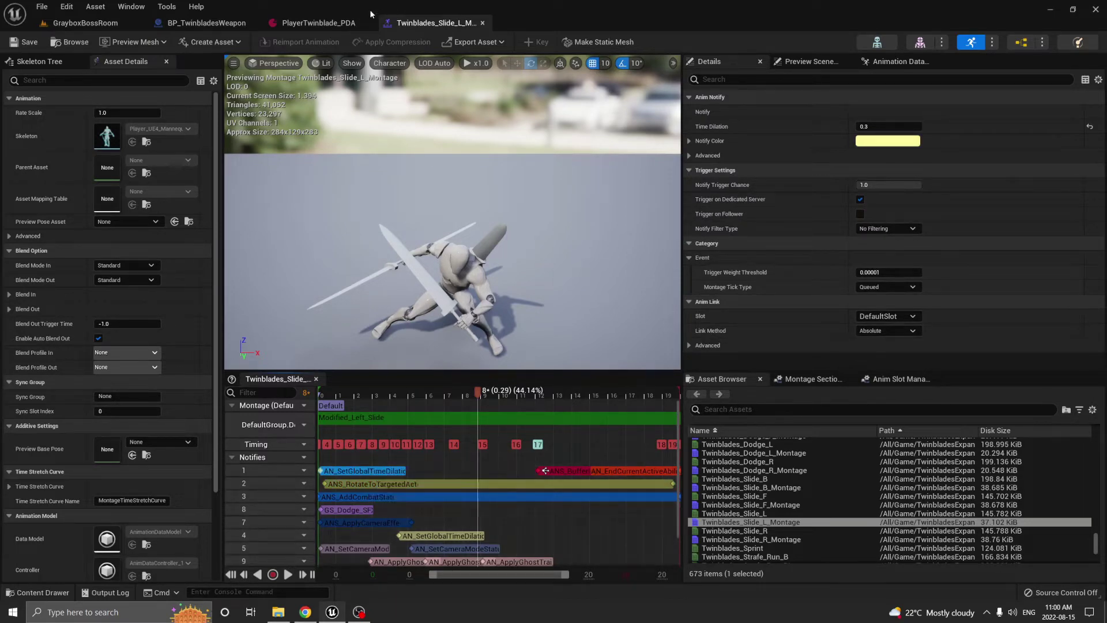
Open Twinblades_Slide_B_Montage from the data asset, look through its notify tracks and pause the preview
click(319, 23)
double_click(456, 381)
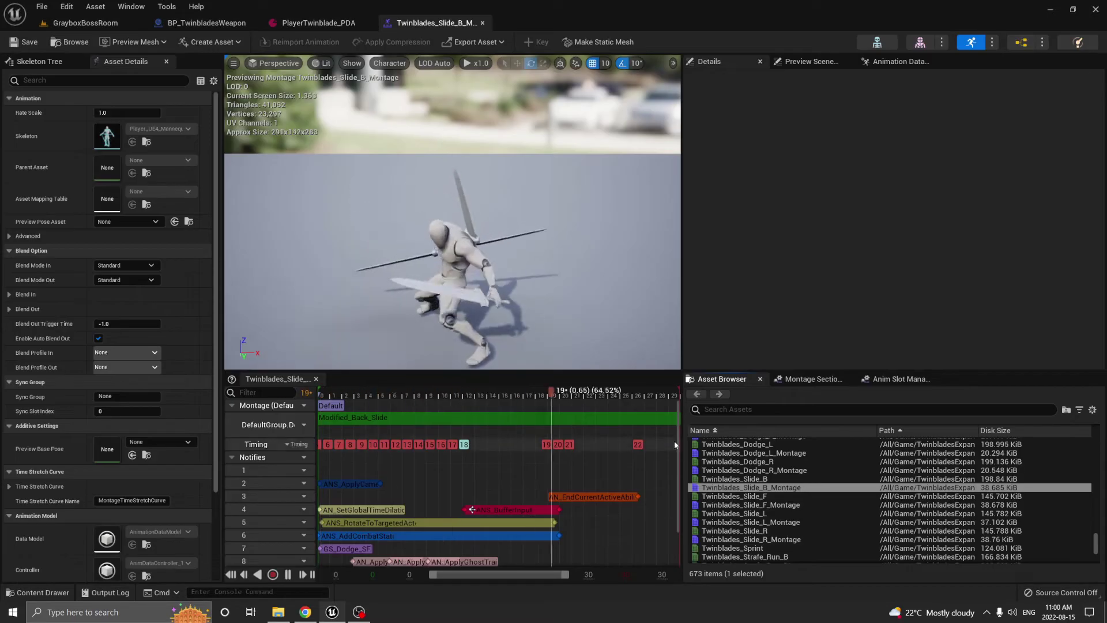
scroll(519, 507, down, 2)
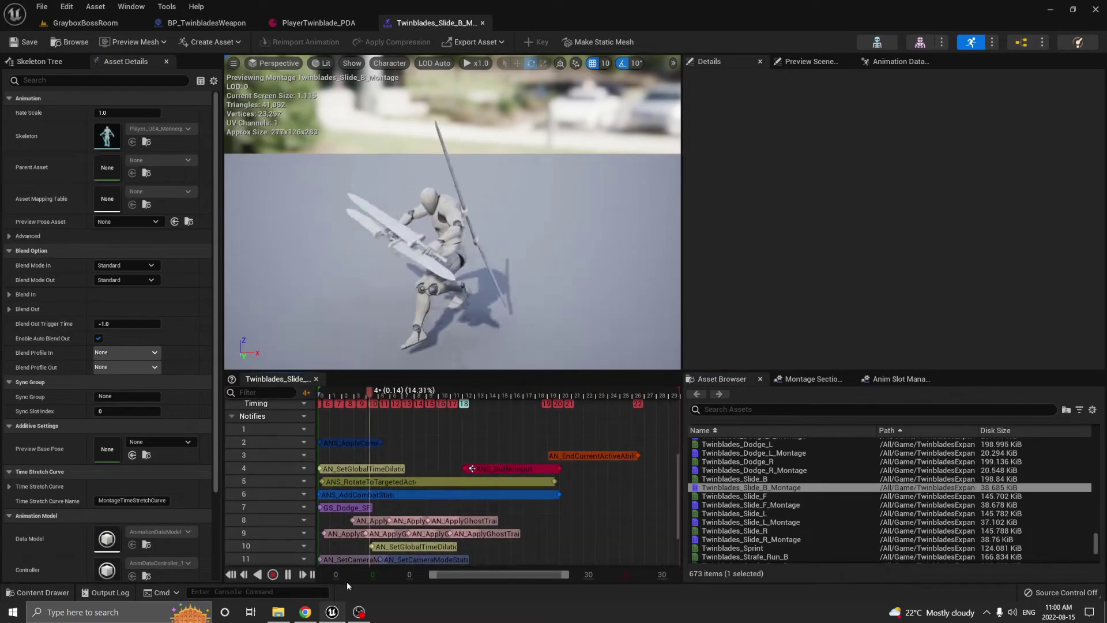
click(288, 574)
Expand the fourth ability, BP_PlayerHoldAttackAbility, and its list of montages in PlayerTwinblade_PDA and open Twinblades_Attack10_Montage
click(298, 22)
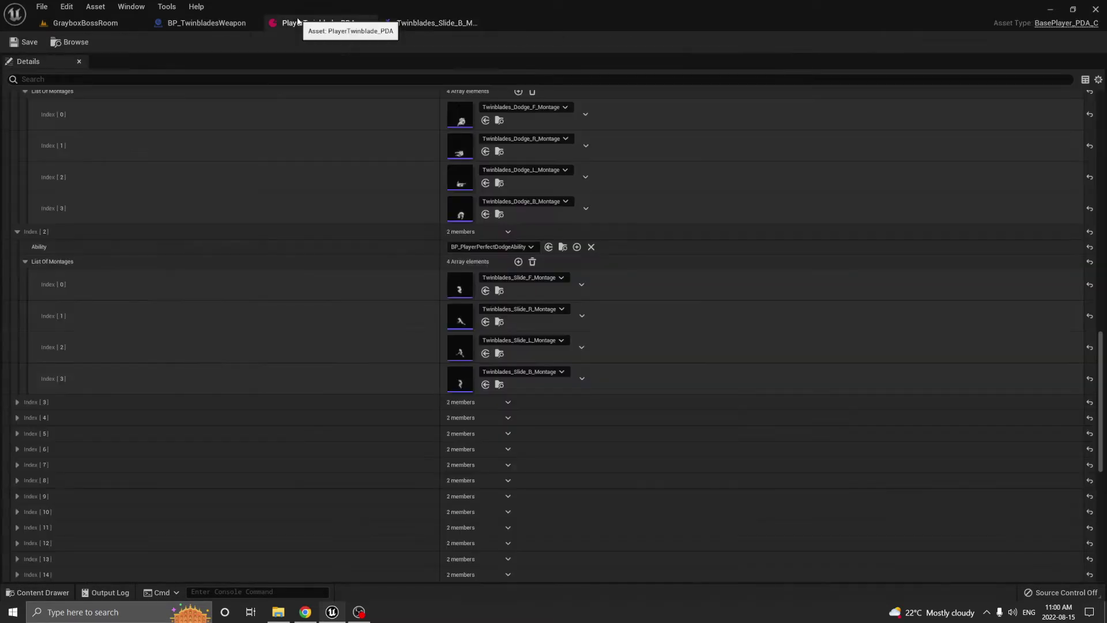
click(17, 402)
scroll(58, 411, down, 3)
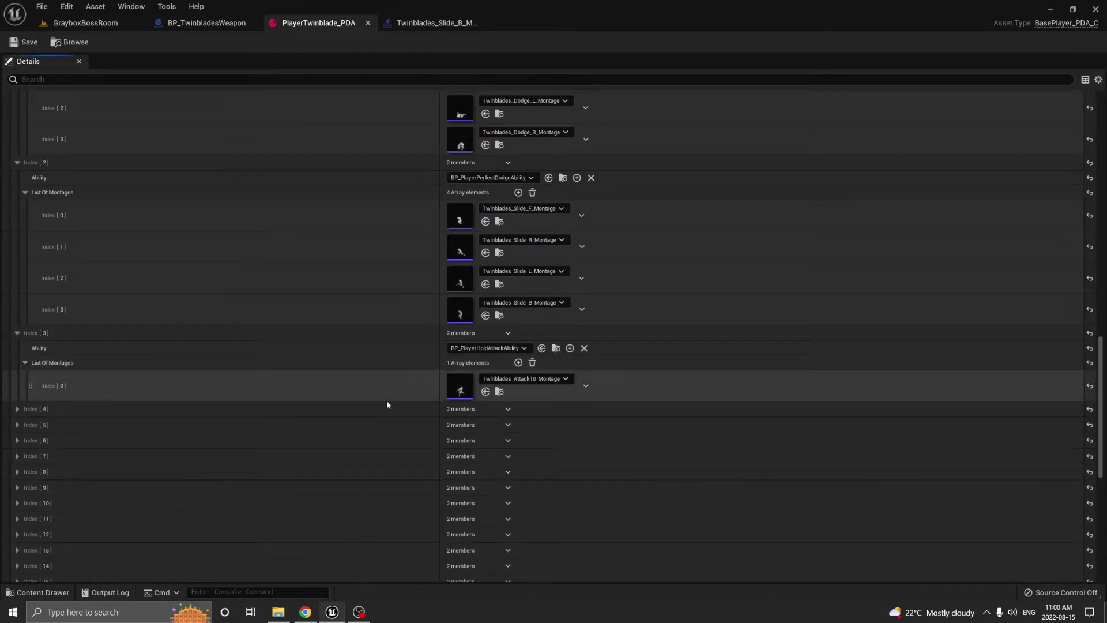
double_click(464, 390)
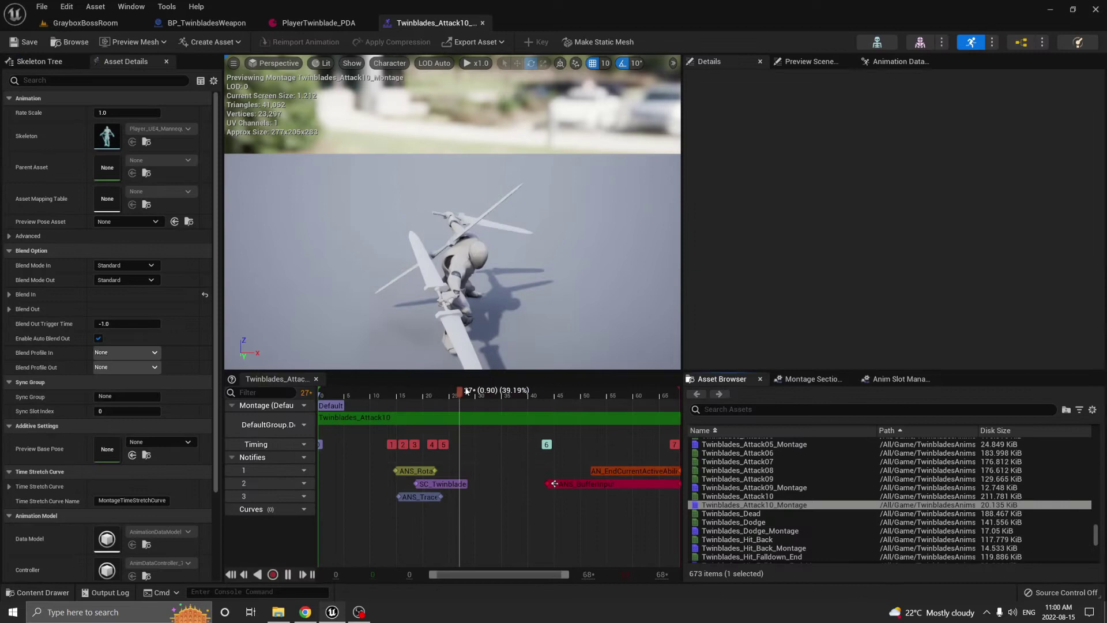
Inspect the hold attack montage's rotate-to-targeted-actor, buffer input and end-current-active-ability notifies, including the allowed inputs
click(413, 470)
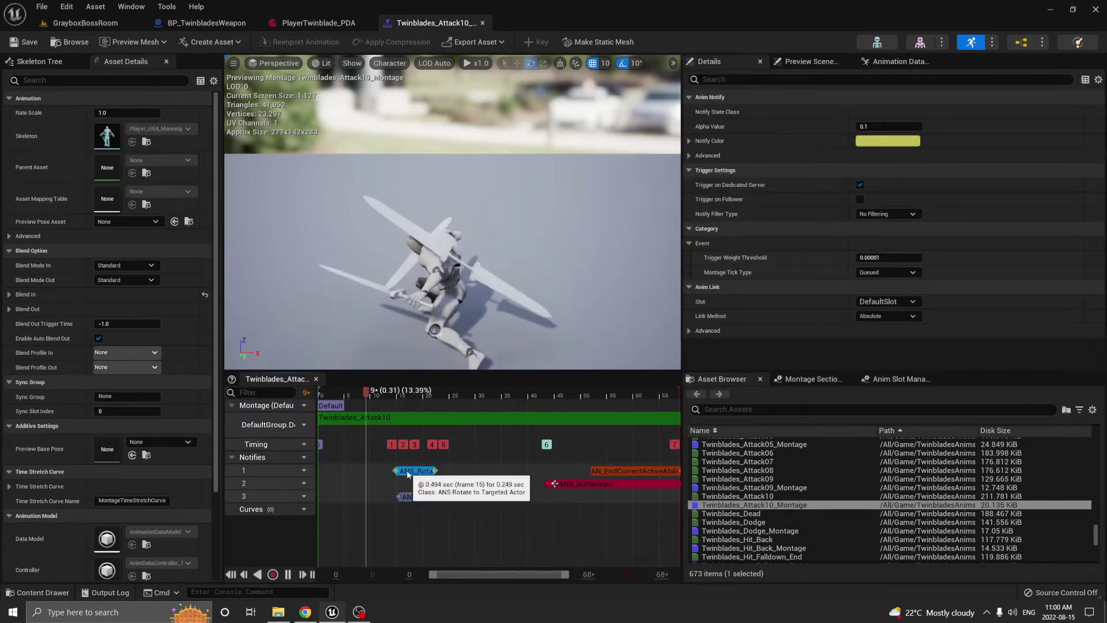
click(638, 484)
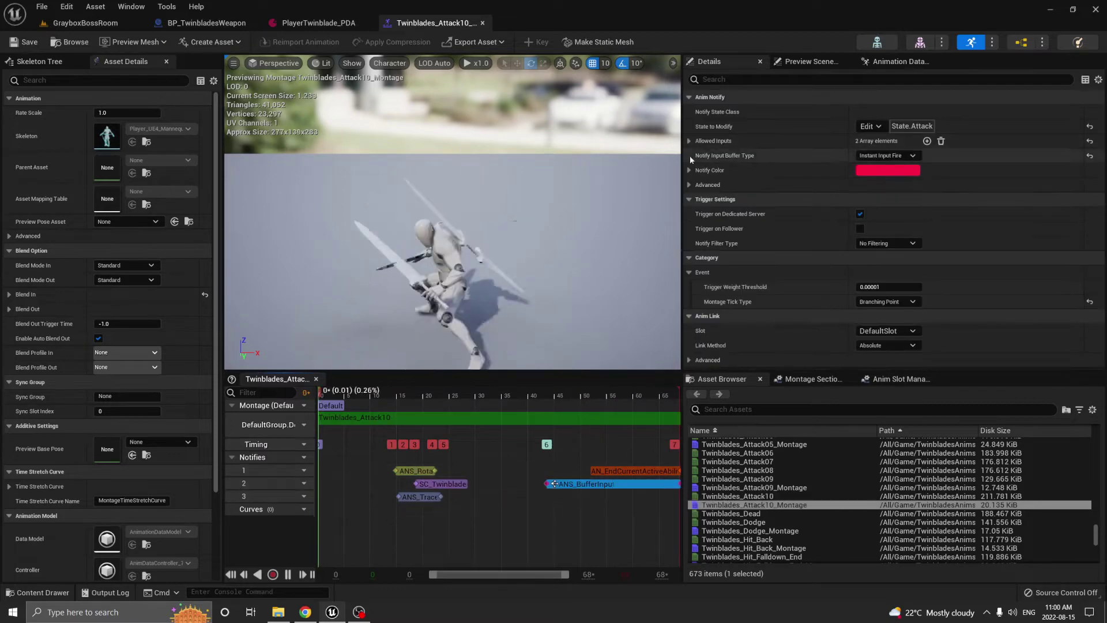
click(688, 141)
click(635, 471)
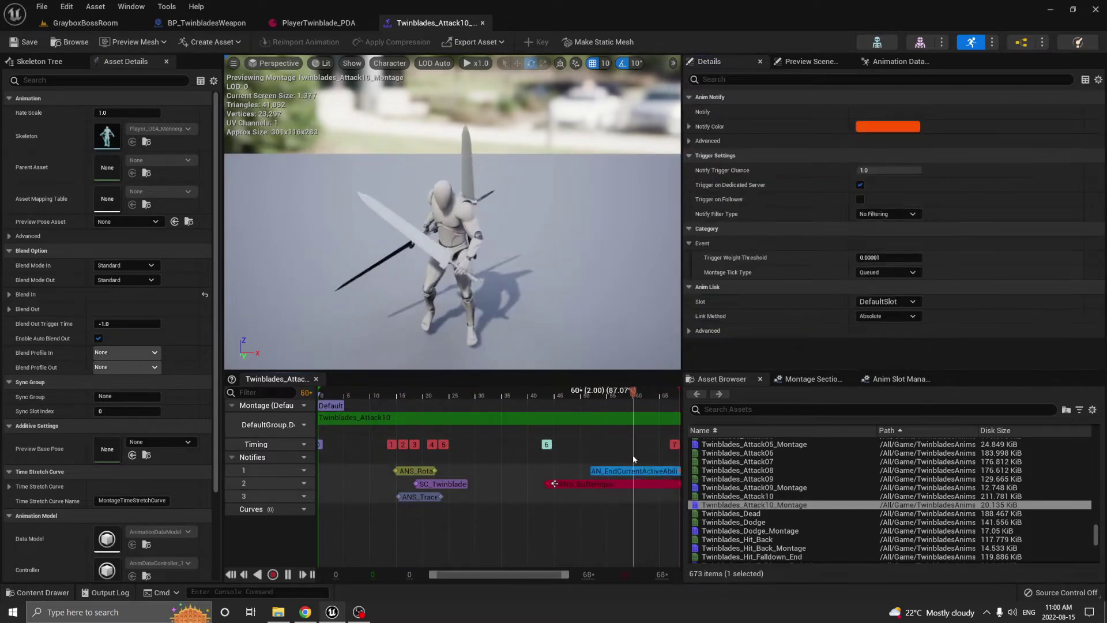
Expand the fifth ability, BP_PlayerHeavyAttackAbility, and its list of montages in PlayerTwinblade_PDA and open Twinblades_Attack16_Montage
click(318, 22)
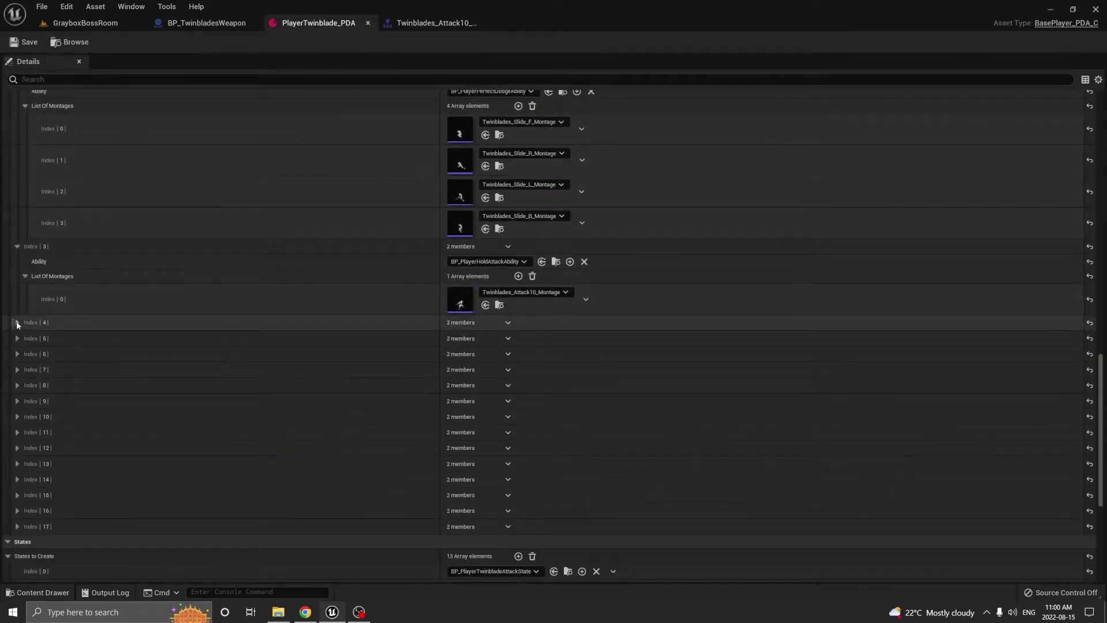
click(17, 323)
scroll(220, 346, down, 1)
click(25, 318)
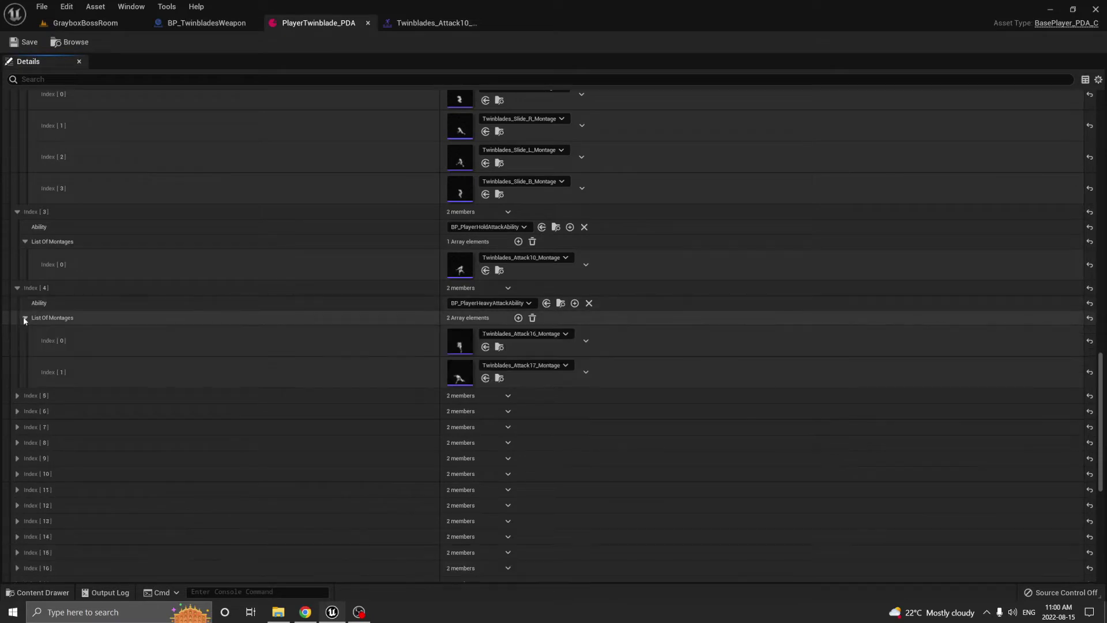
double_click(455, 341)
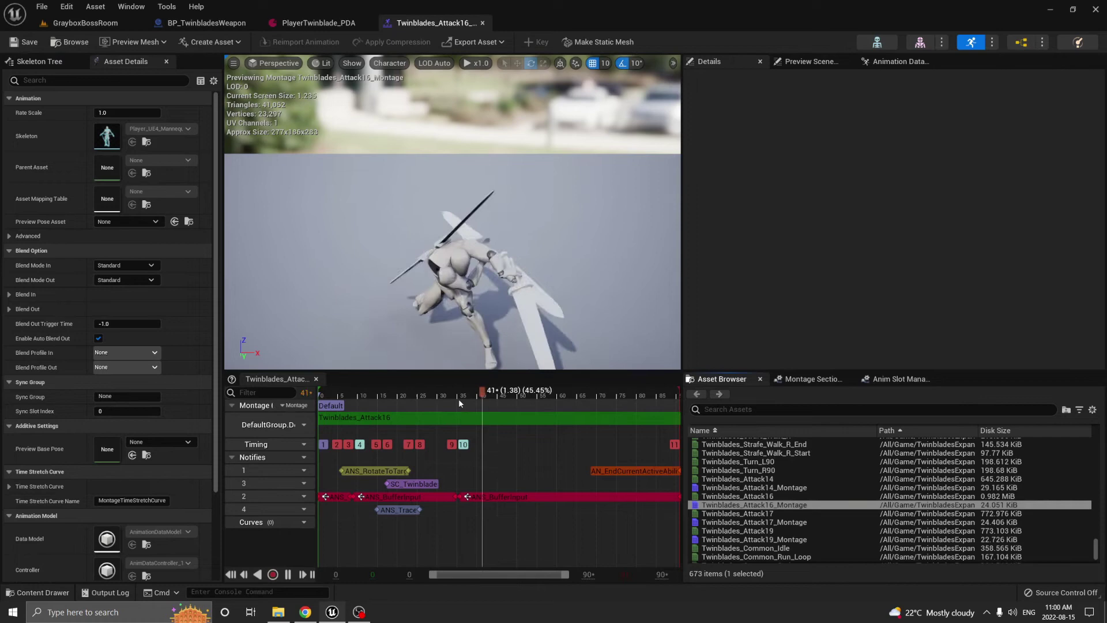
Inspect the first two buffer input notifies of Twinblades_Attack16_Montage and open Twinblades_Attack17_Montage from the data asset
click(339, 495)
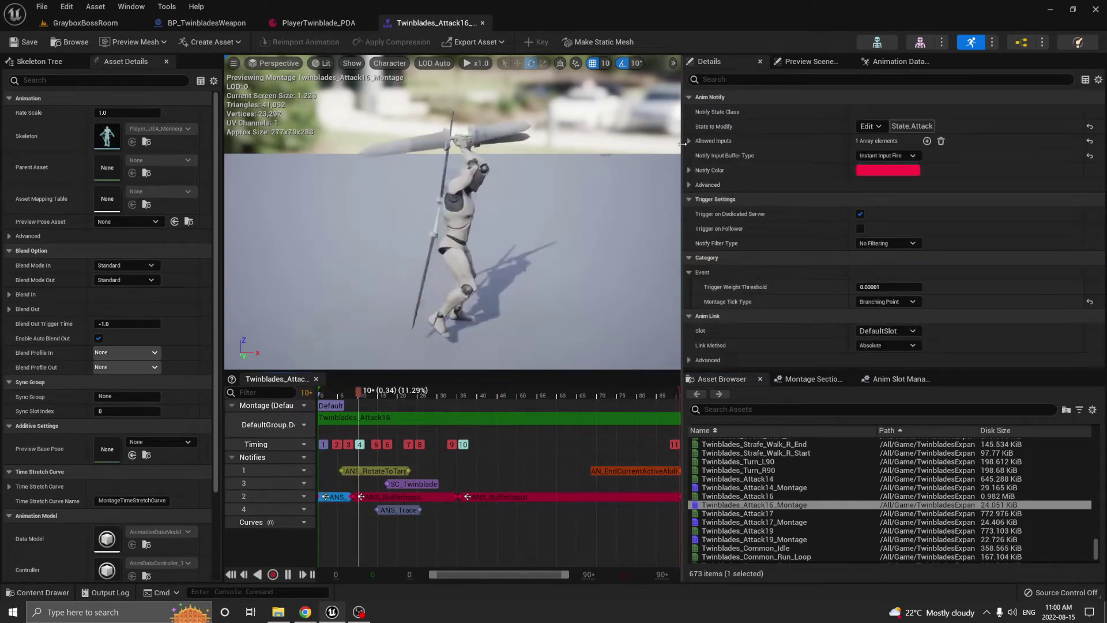
click(411, 497)
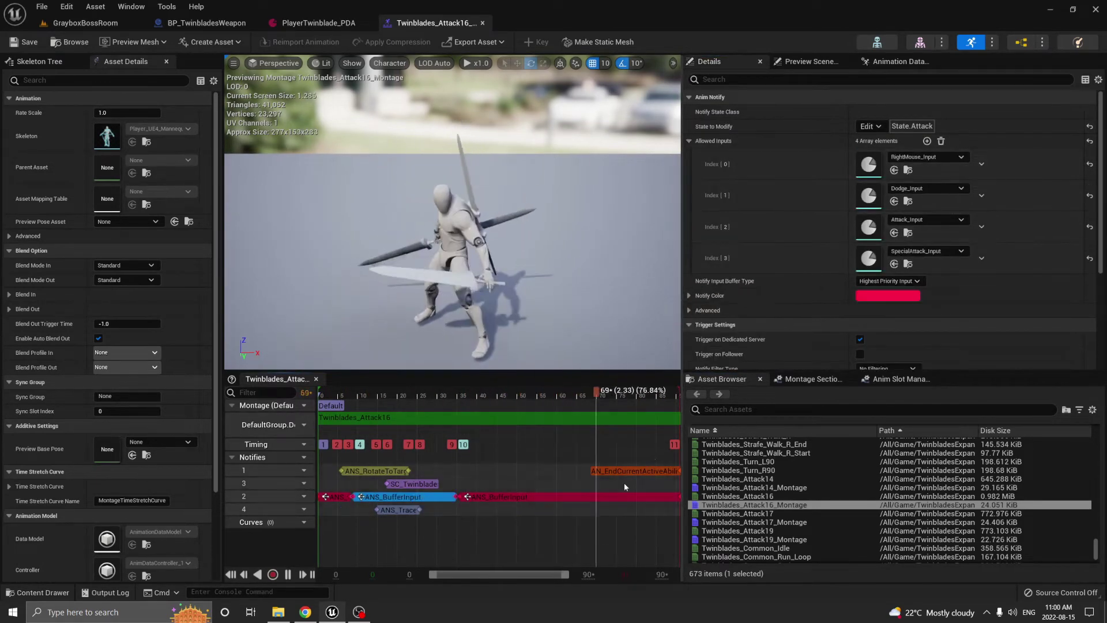
click(321, 23)
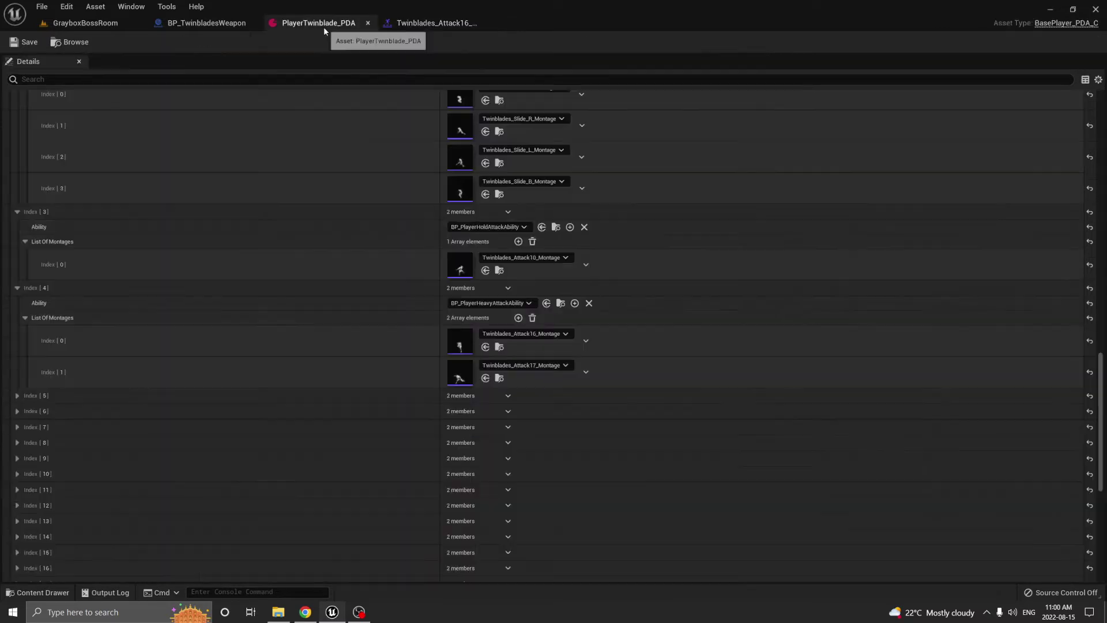
double_click(456, 374)
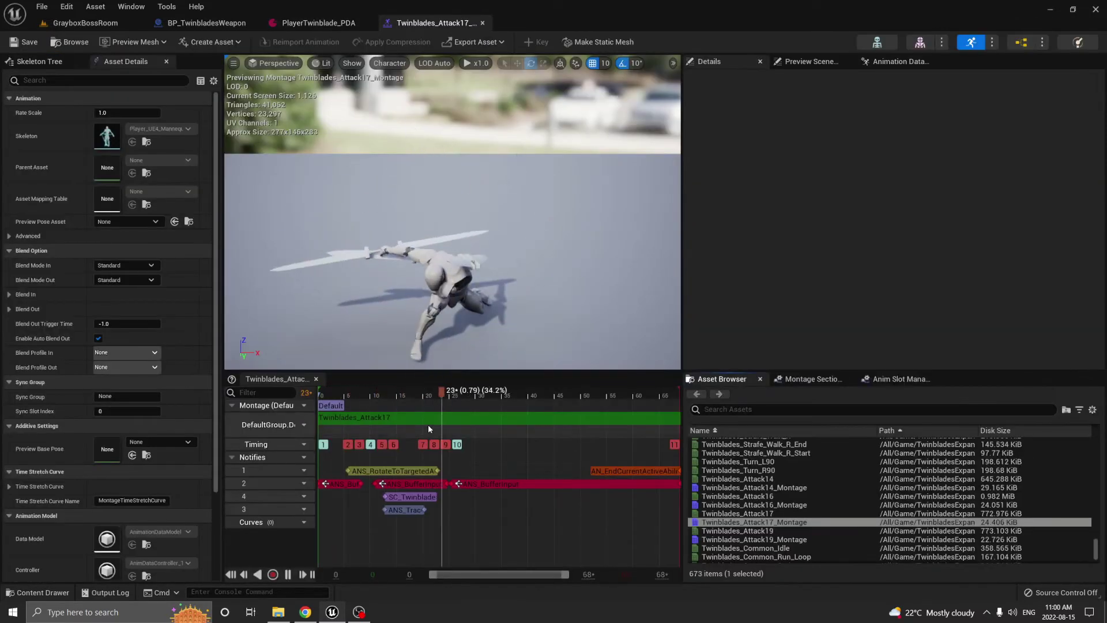
Inspect the buffer input notifies of Twinblades_Attack17_Montage, including their allowed inputs, and return to PlayerTwinblade_PDA
click(344, 486)
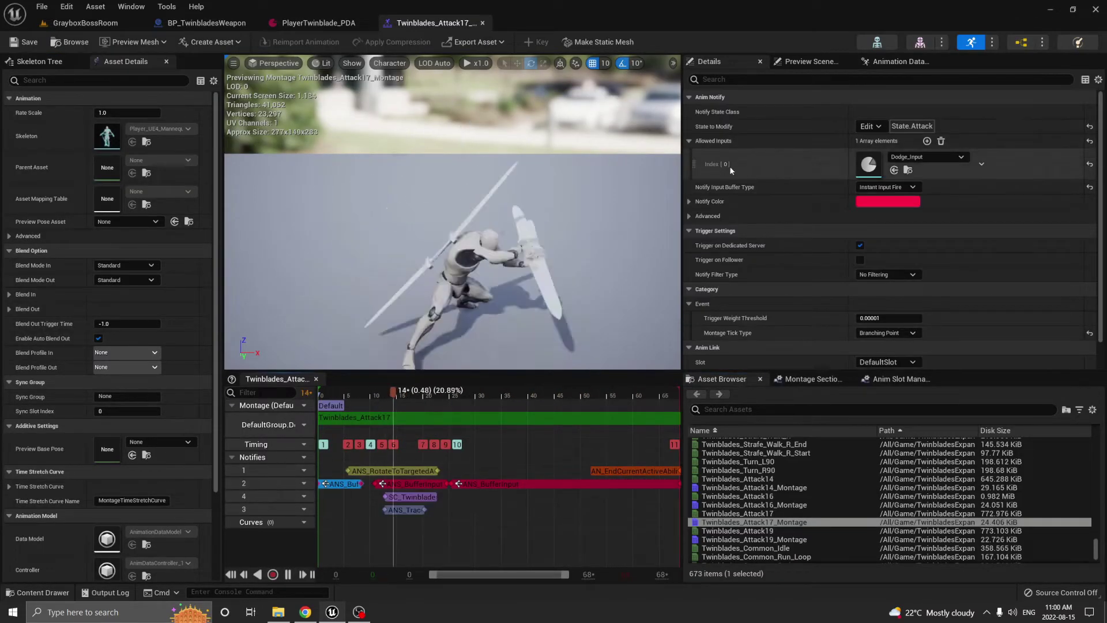
click(534, 487)
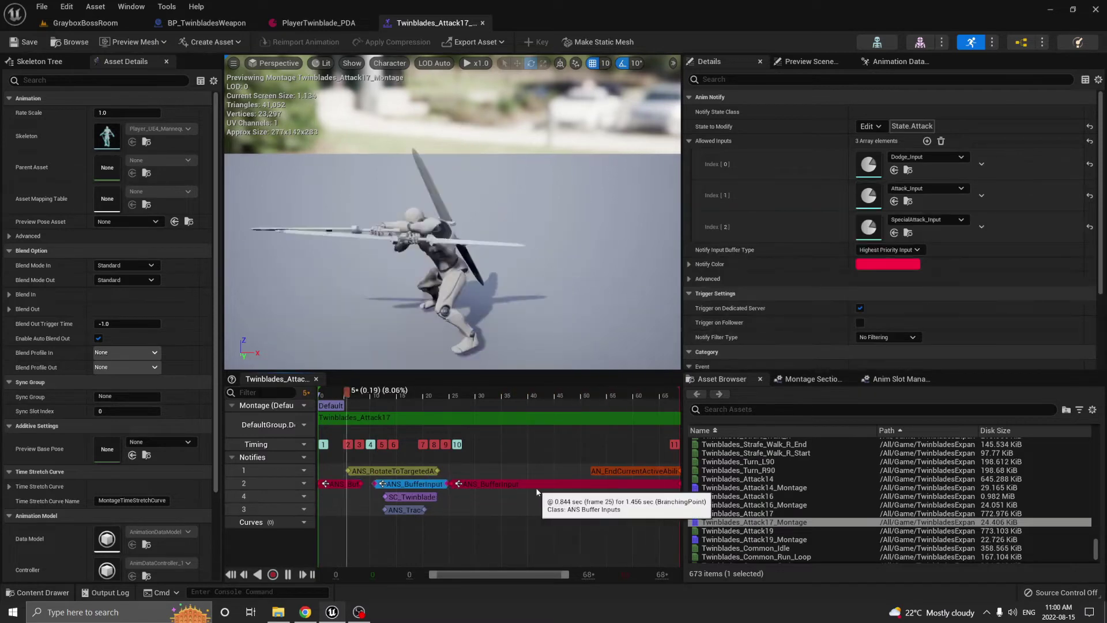
click(311, 24)
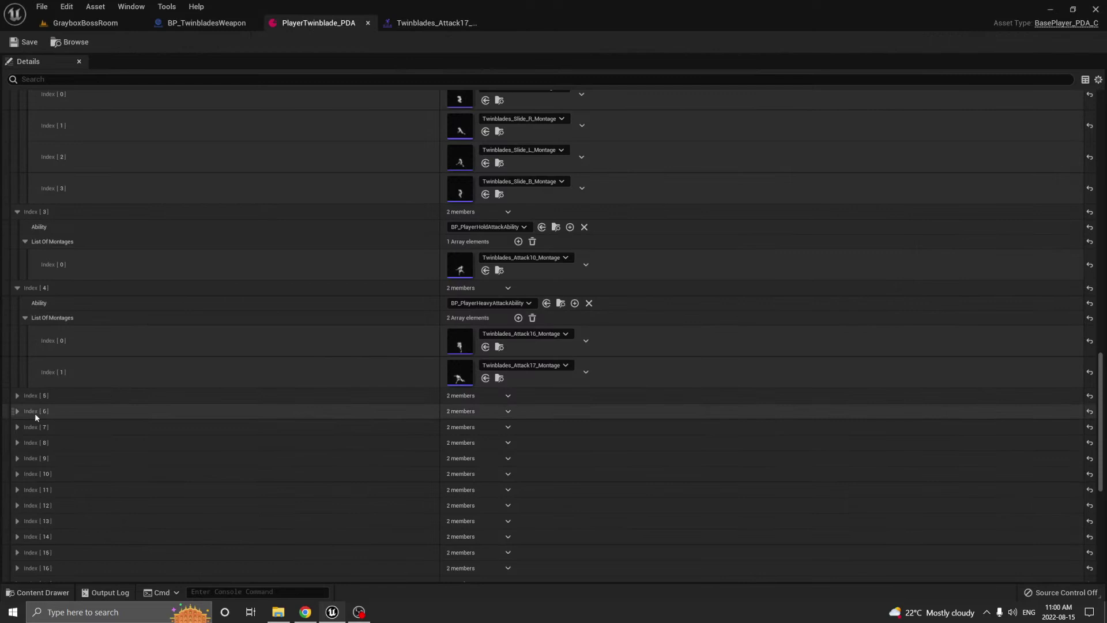
Expand the sixth ability, BP_PlayerSpecialAttackAbility, and its list of montages in PlayerTwinblade_PDA and open Twinblades_SPAttack1_Montage
click(21, 396)
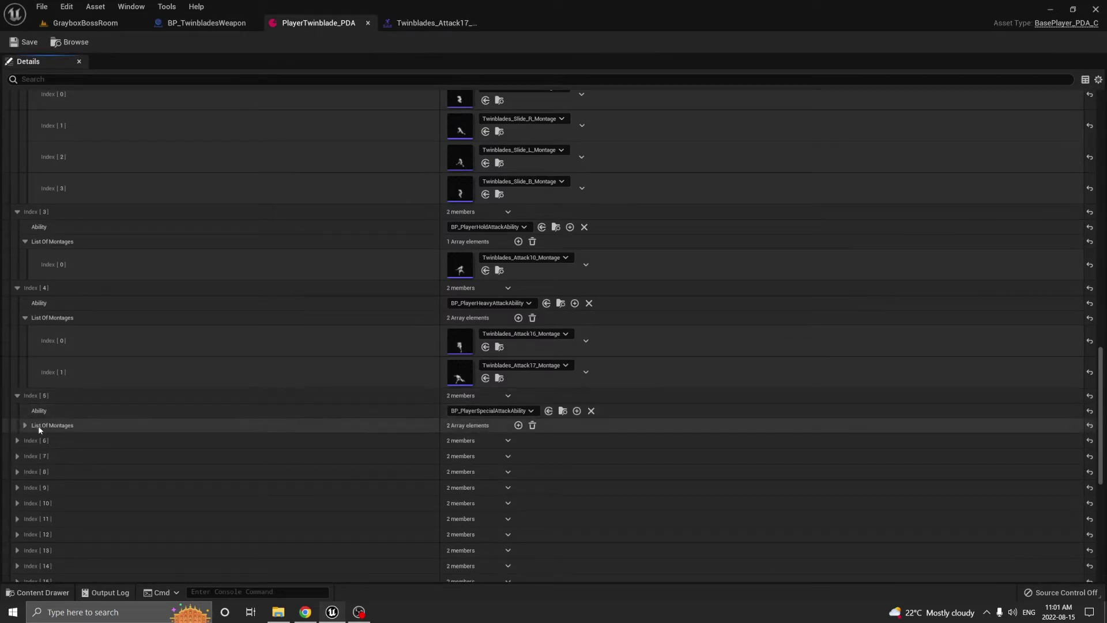
click(25, 425)
scroll(226, 411, down, 1)
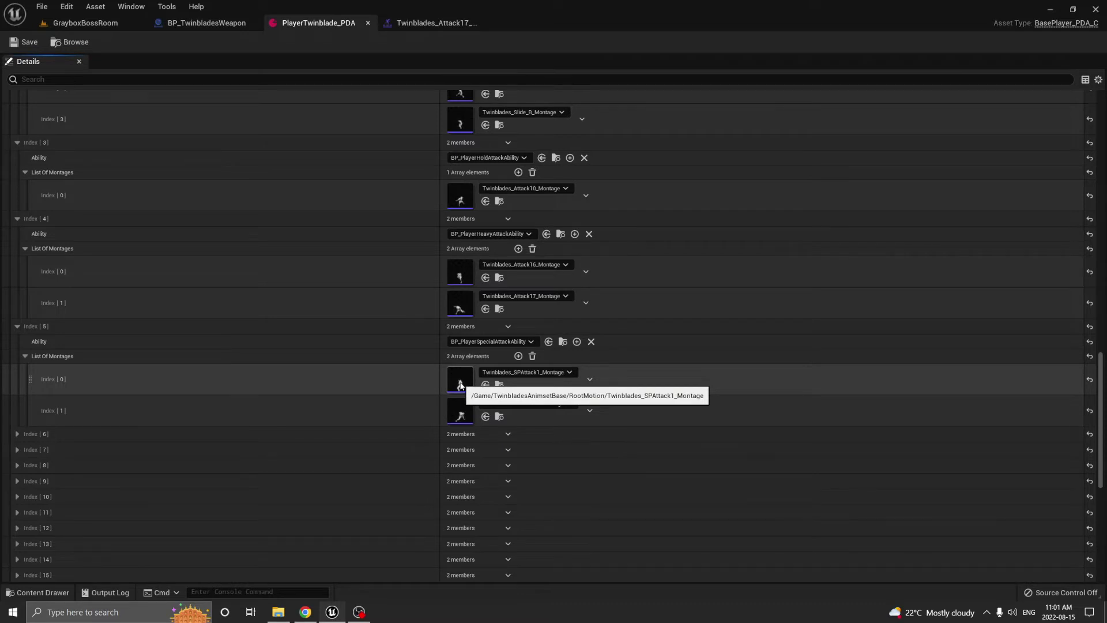
double_click(460, 386)
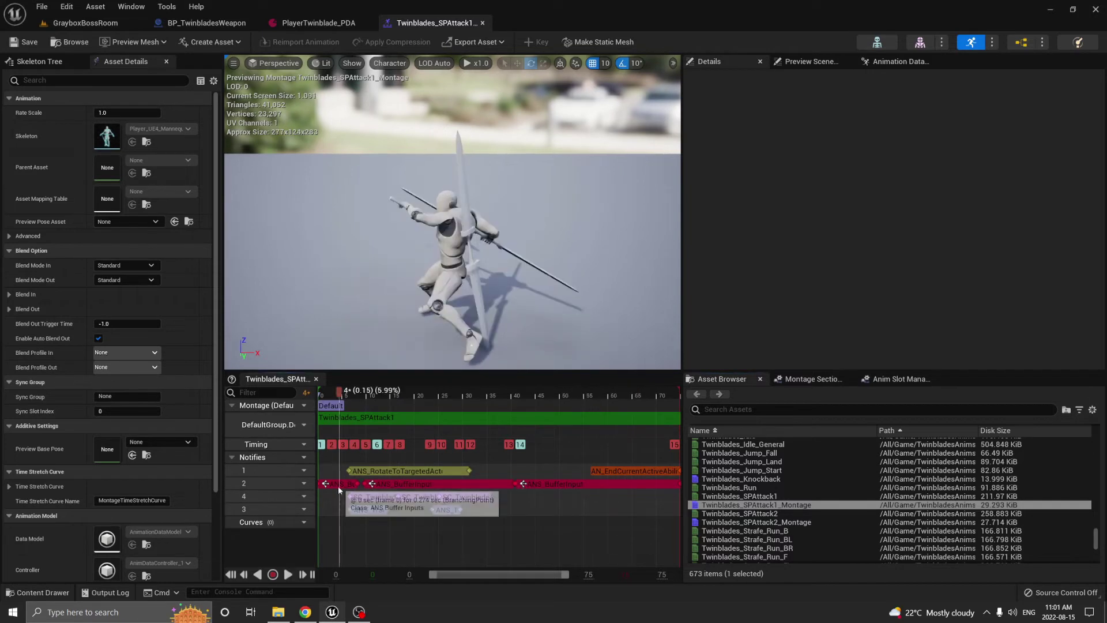
Inspect the buffer input and first trace notifies of Twinblades_SPAttack1_Montage and open Twinblades_SPAttack2_Montage from the data asset
click(397, 485)
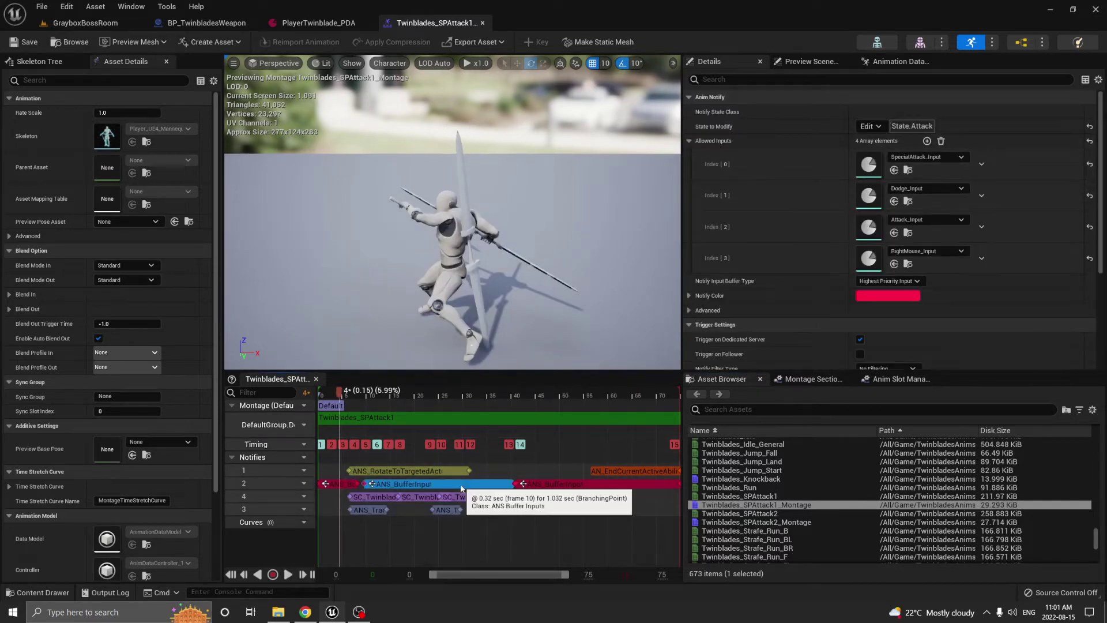
click(591, 488)
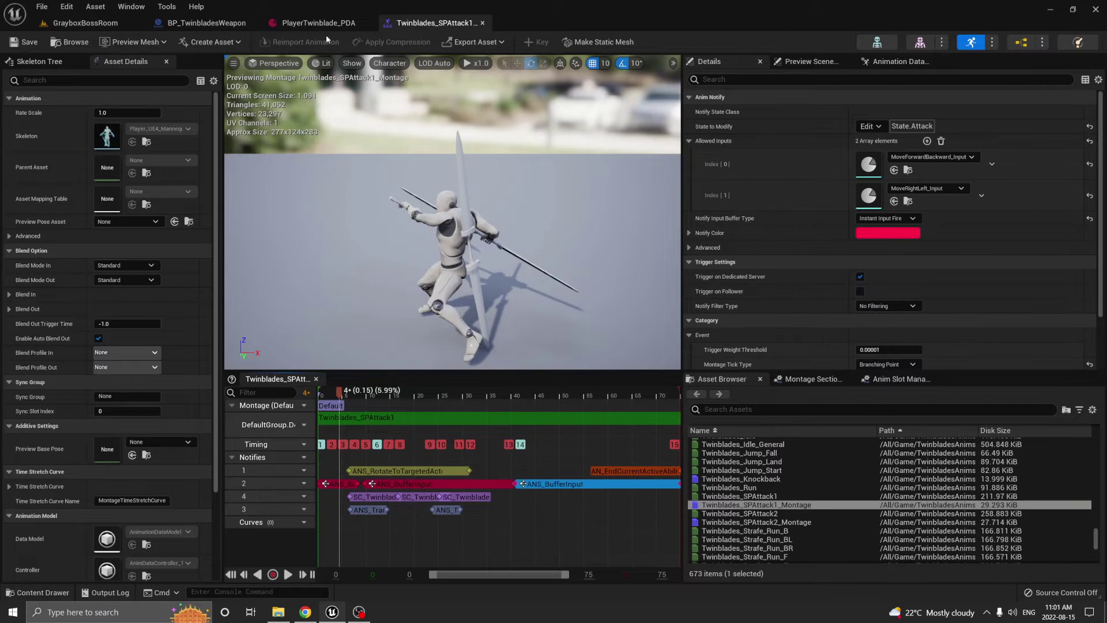
click(374, 511)
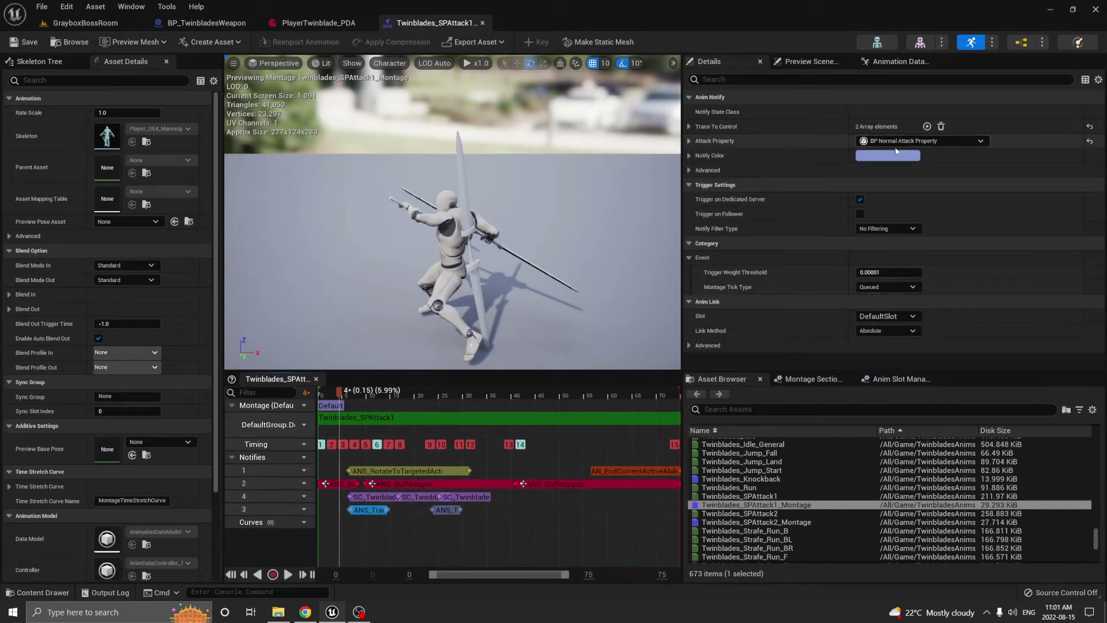
click(304, 21)
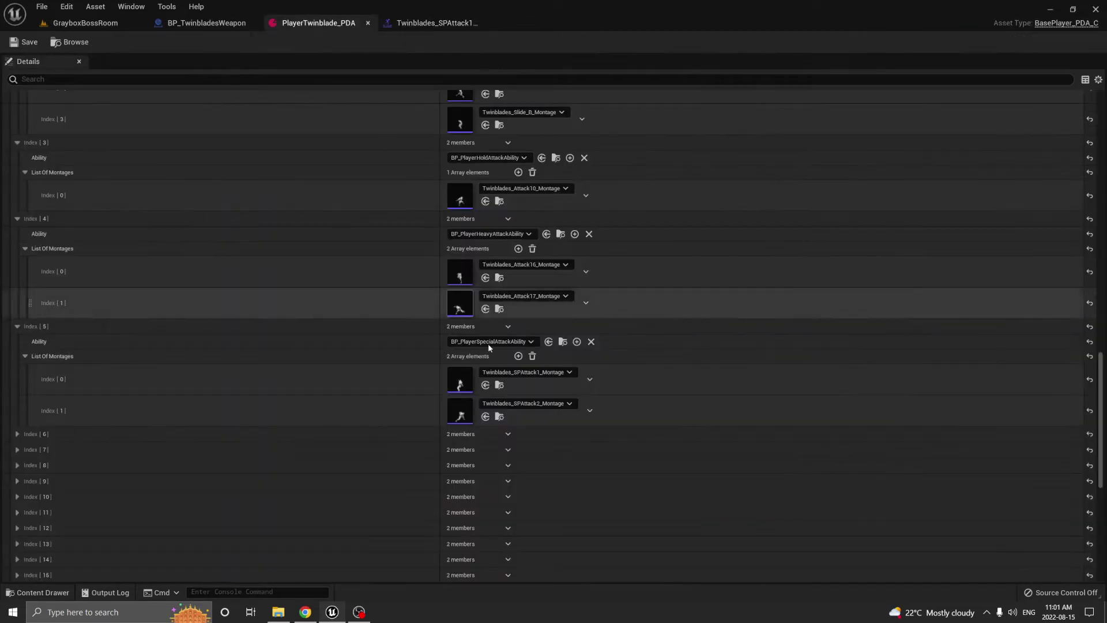
double_click(460, 410)
Inspect the first and last buffer input notifies of Twinblades_SPAttack2_Montage, including the allowed inputs, and return to PlayerTwinblade_PDA
click(335, 484)
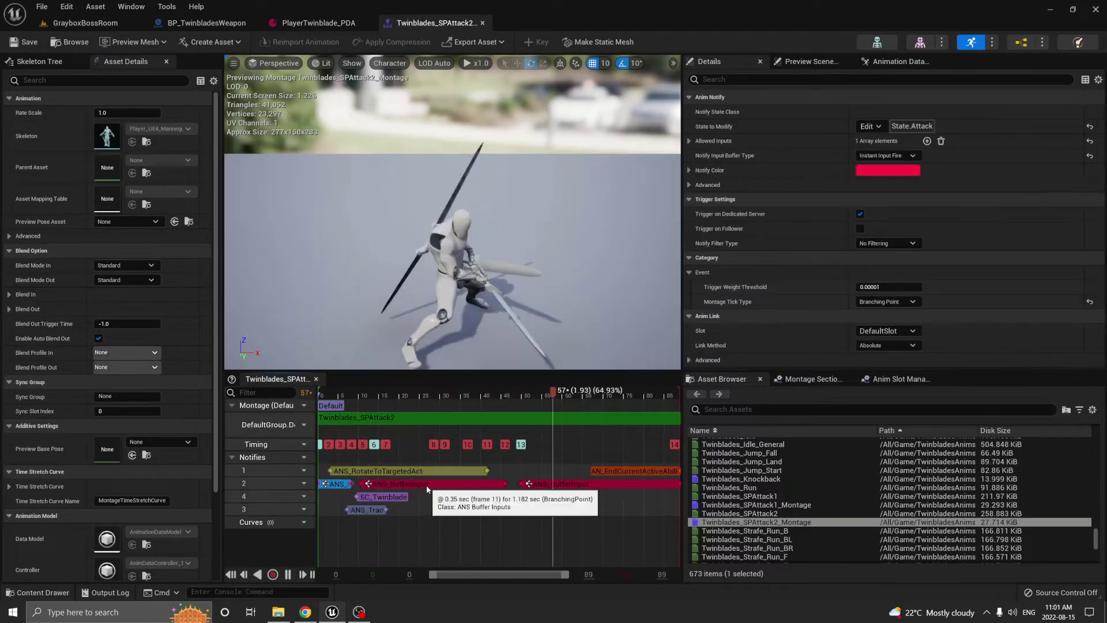
click(689, 141)
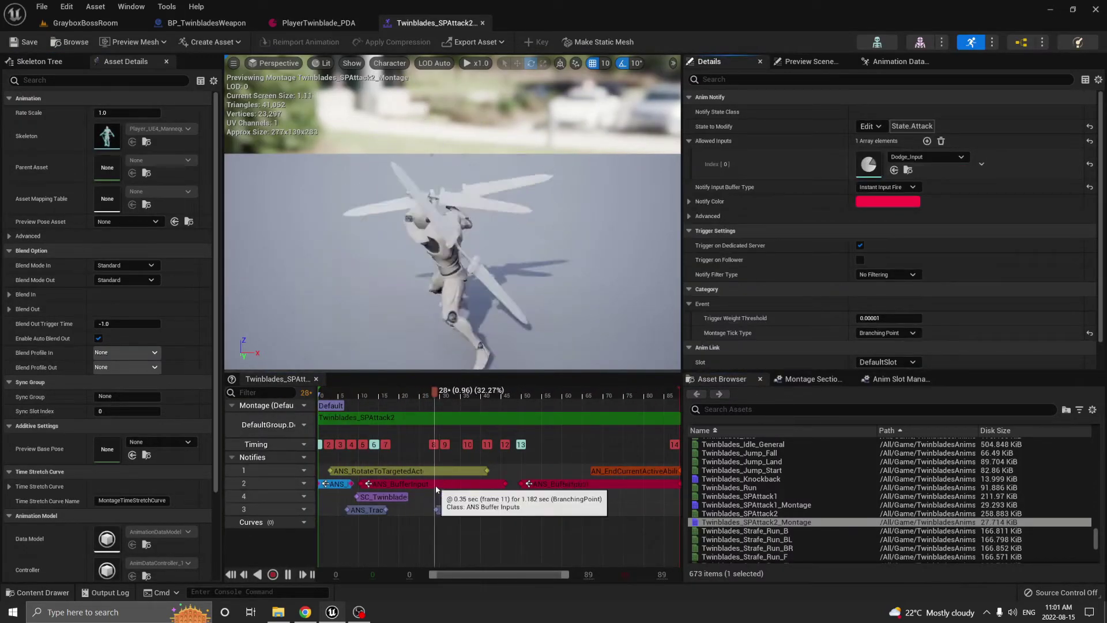
click(608, 483)
click(323, 23)
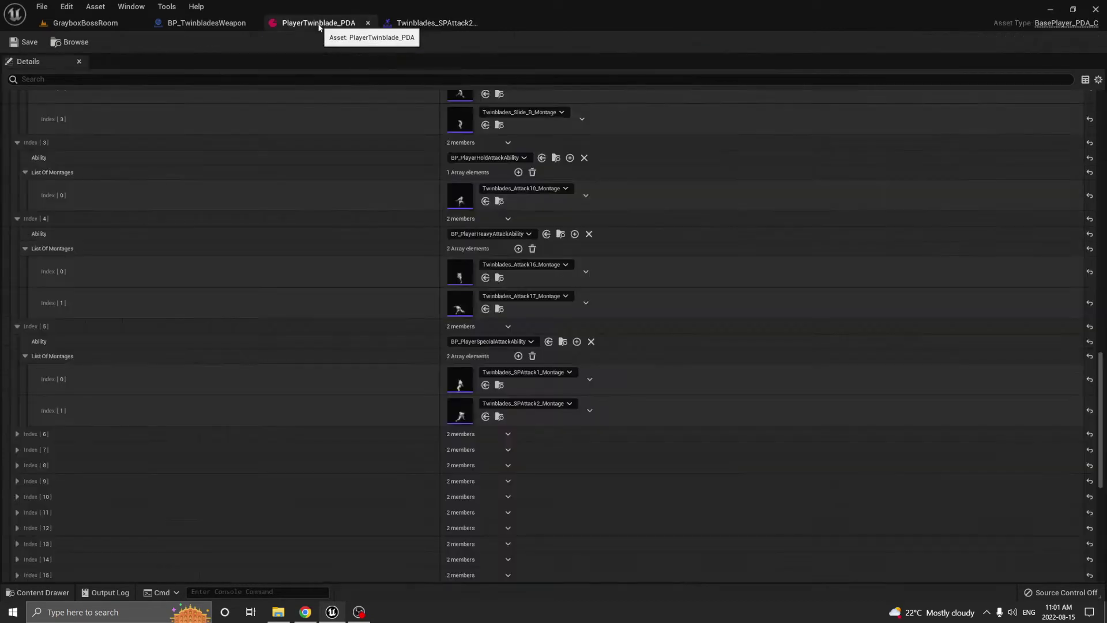
Expand the seventh ability, BP_PlayerNormalHitAbility, and its list of montages in PlayerTwinblade_PDA and open Twinblades_Hit_Front_Montage
click(18, 435)
scroll(160, 422, down, 2)
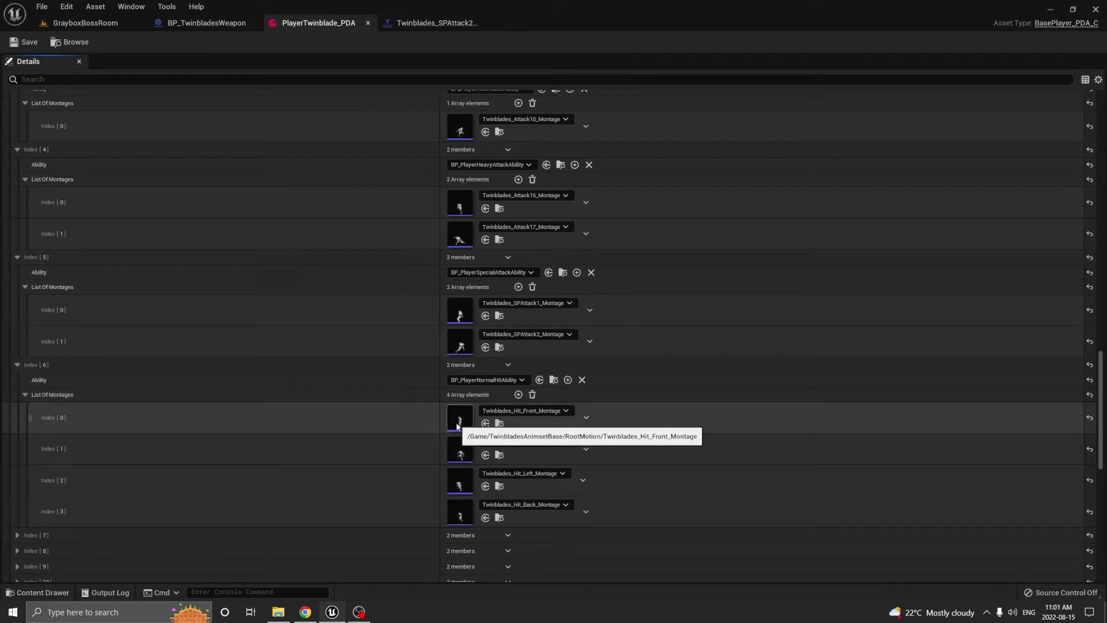
double_click(464, 430)
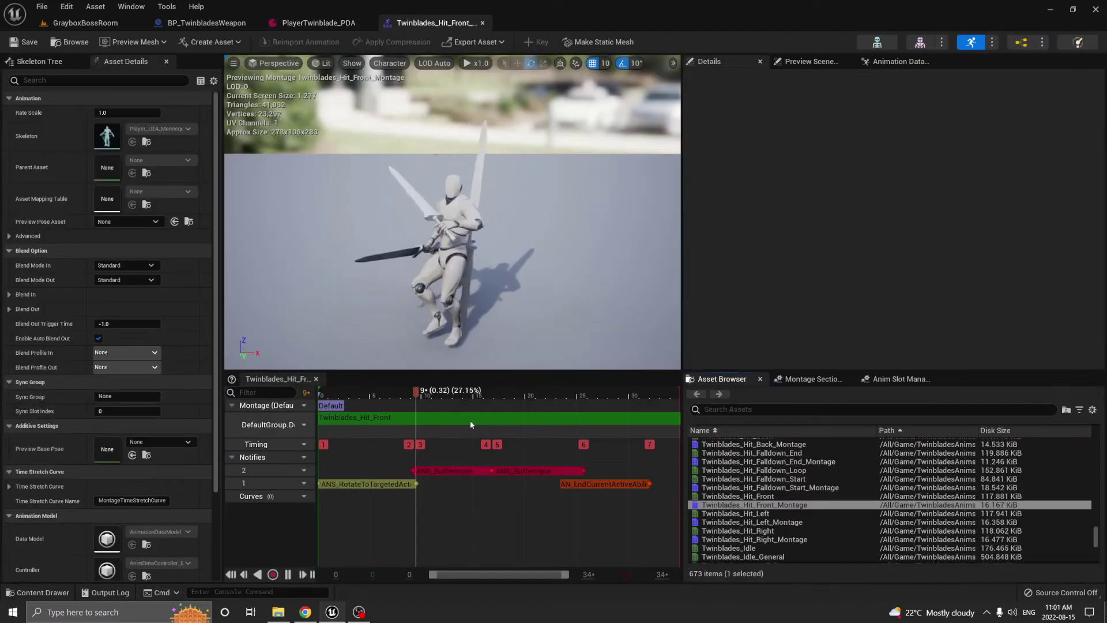
Inspect the rotate-to-targeted-actor and both buffer input notifies of Twinblades_Hit_Front_Montage and return to the data asset
click(358, 485)
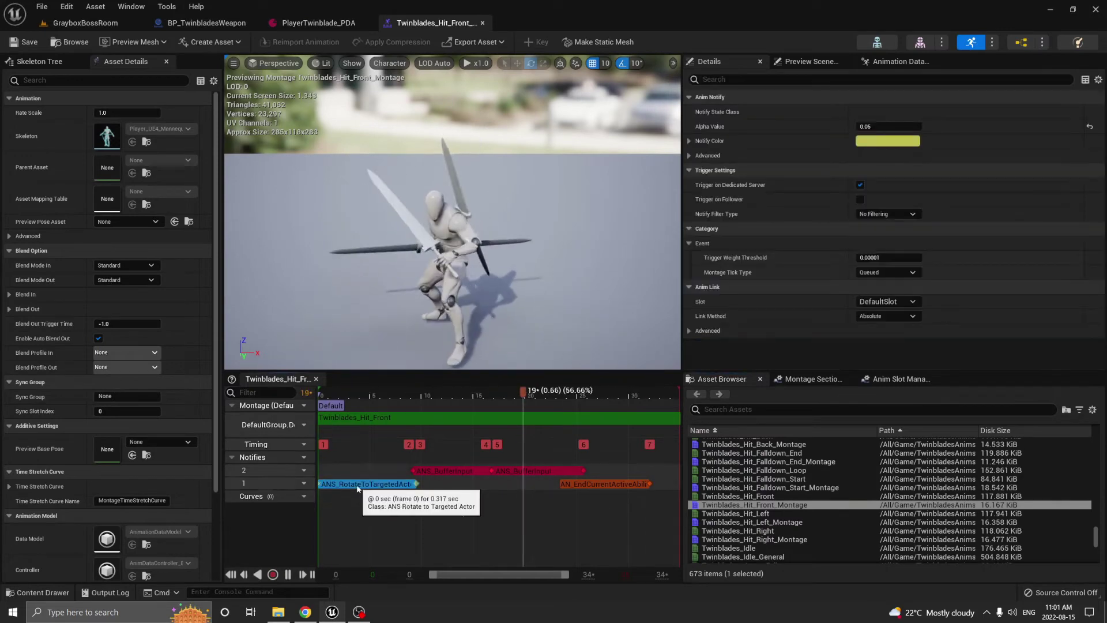
click(445, 470)
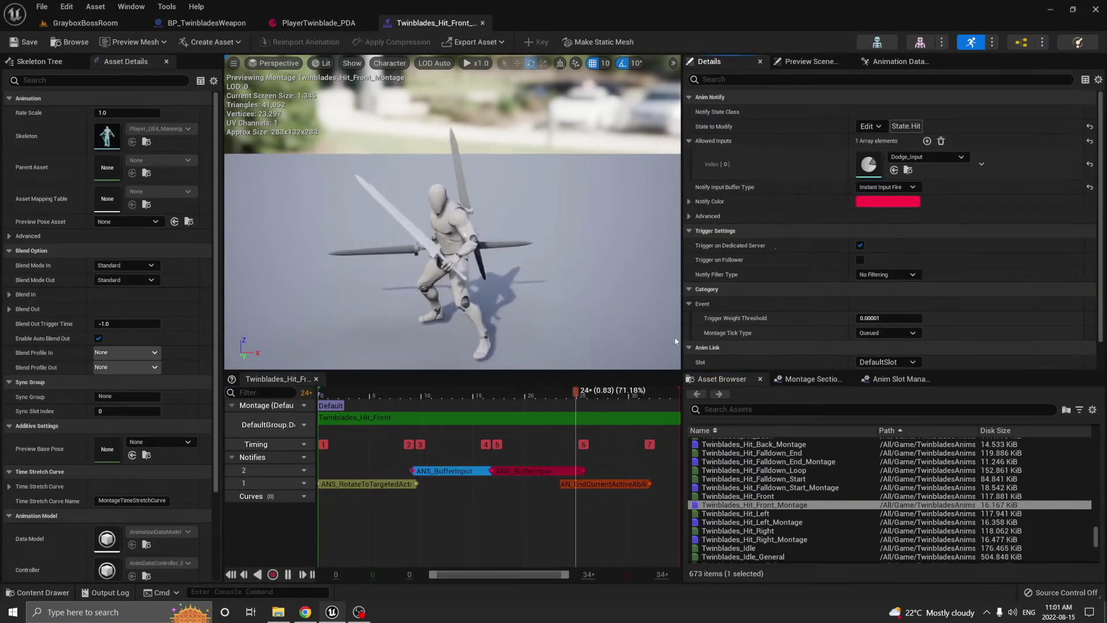
click(531, 470)
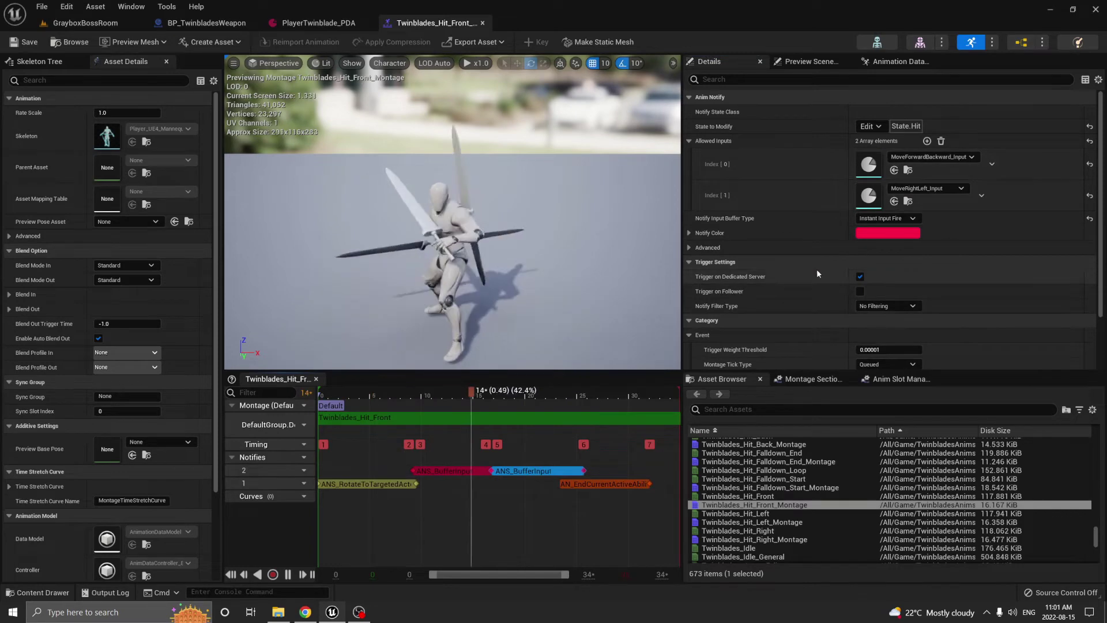
click(318, 22)
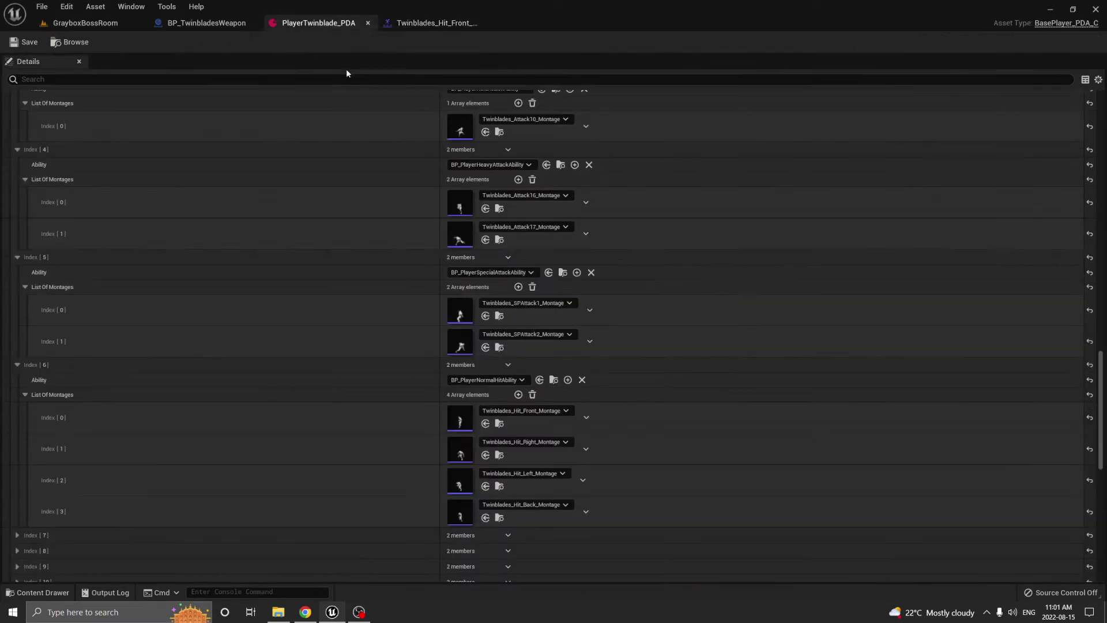
View the notify layouts of Twinblades_Hit_Right_Montage and Twinblades_Hit_Left_Montage, opening each from PlayerTwinblade_PDA
double_click(461, 450)
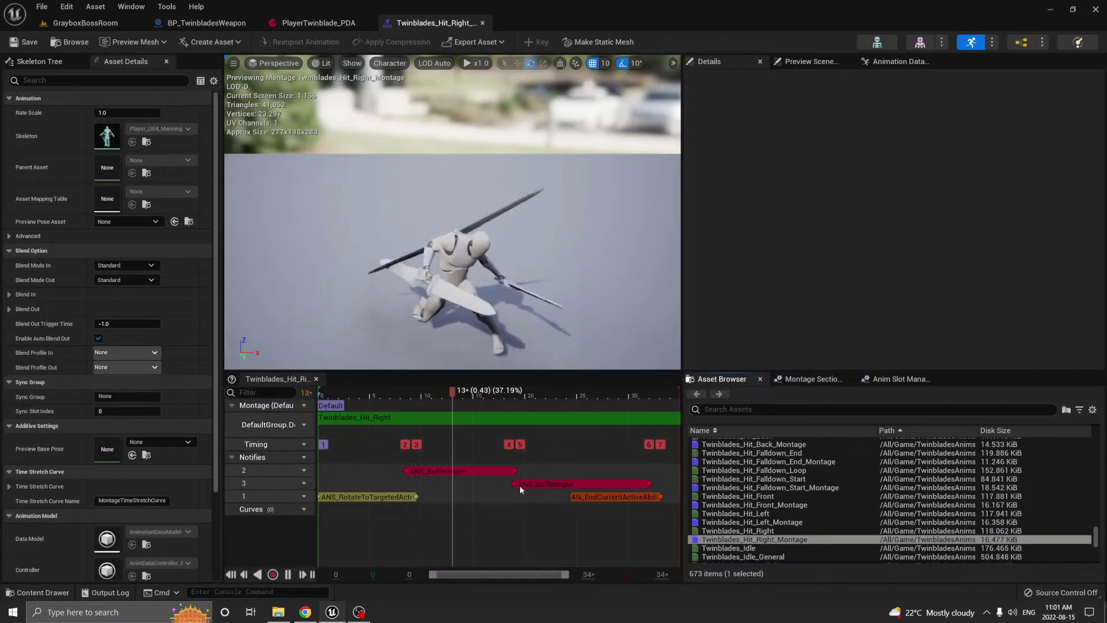
click(318, 22)
double_click(460, 470)
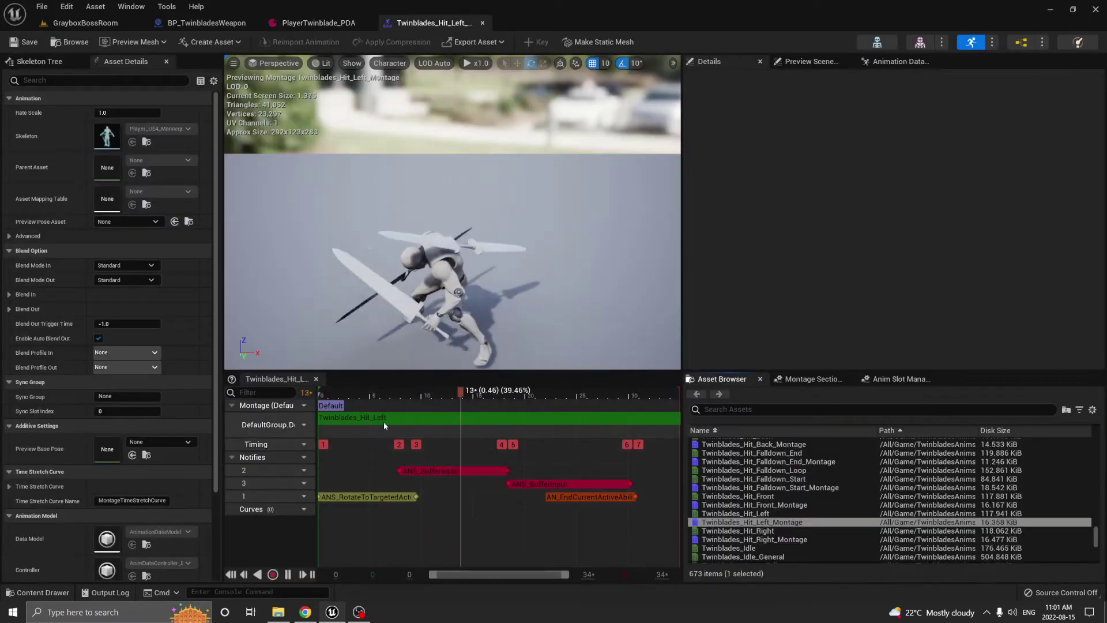
click(329, 25)
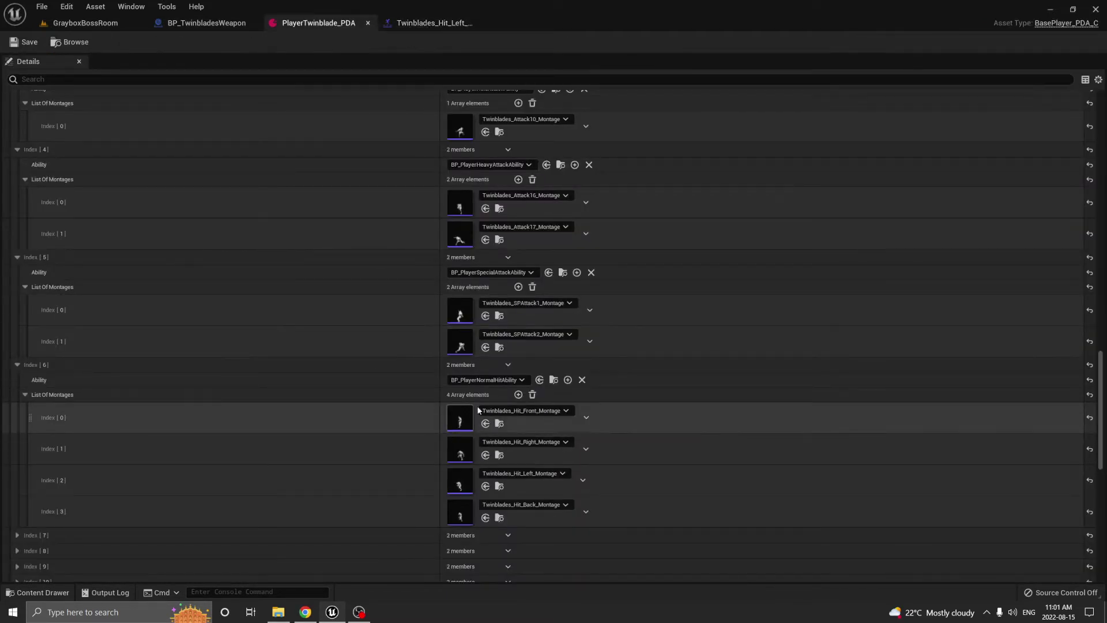
Locate the BP_PlayerNormalHitAbility blueprint used by the seventh ability among the project assets and open it
click(555, 380)
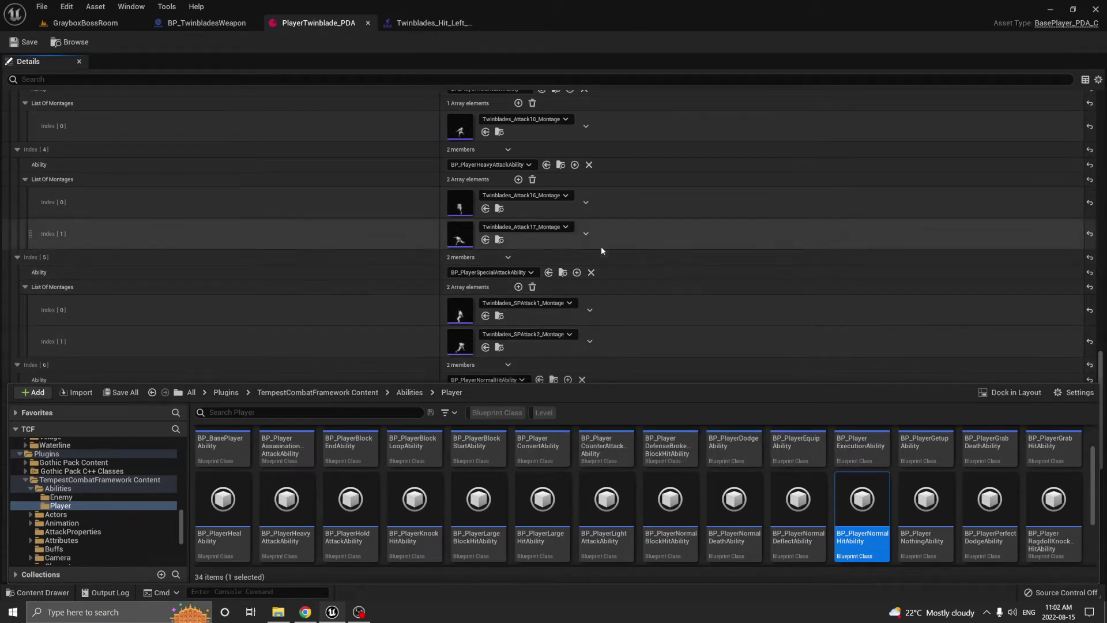
scroll(601, 247, down, 4)
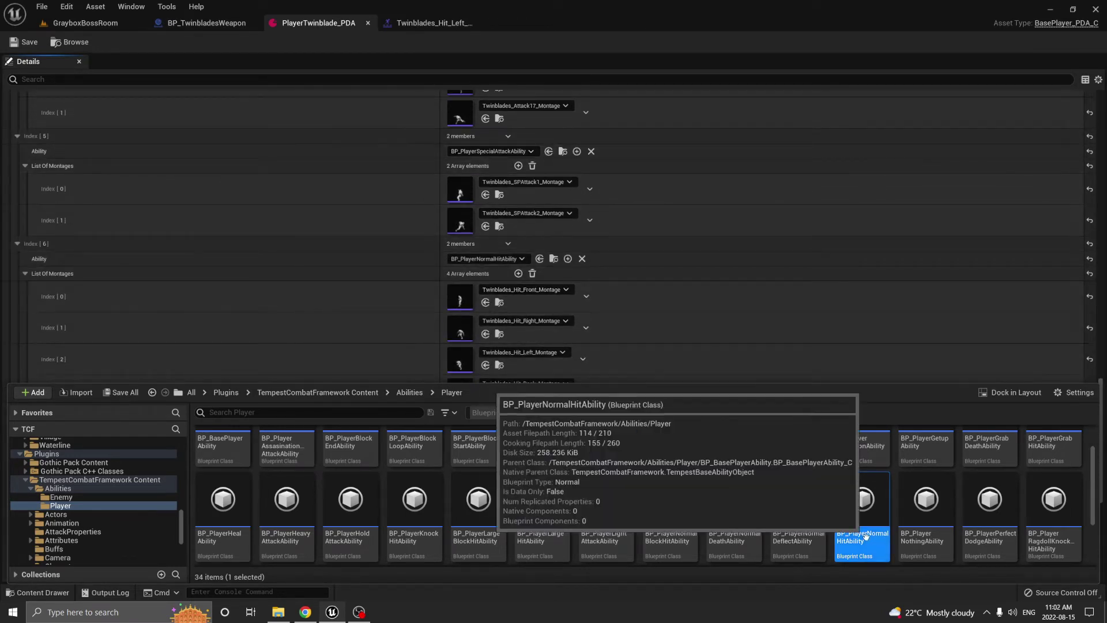
double_click(867, 539)
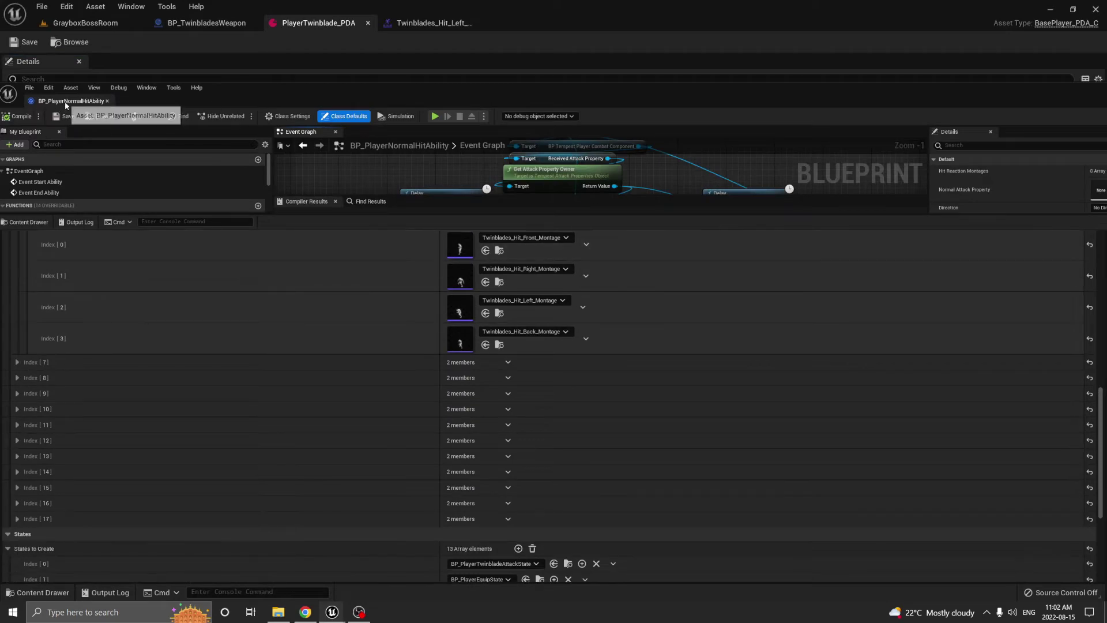
Examine the angle calculation, Direction setter and E_4DDirection switch in the event graph of BP_PlayerNormalHitAbility
scroll(572, 185, down, 5)
scroll(369, 314, up, 1)
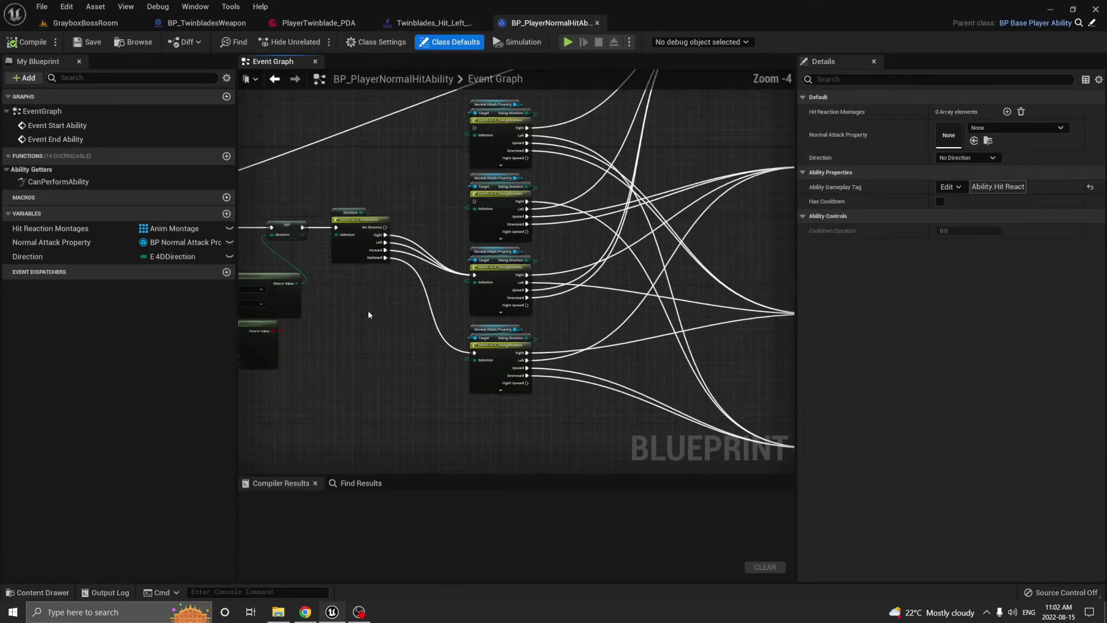
scroll(369, 314, up, 3)
right_drag(369, 314, 664, 280)
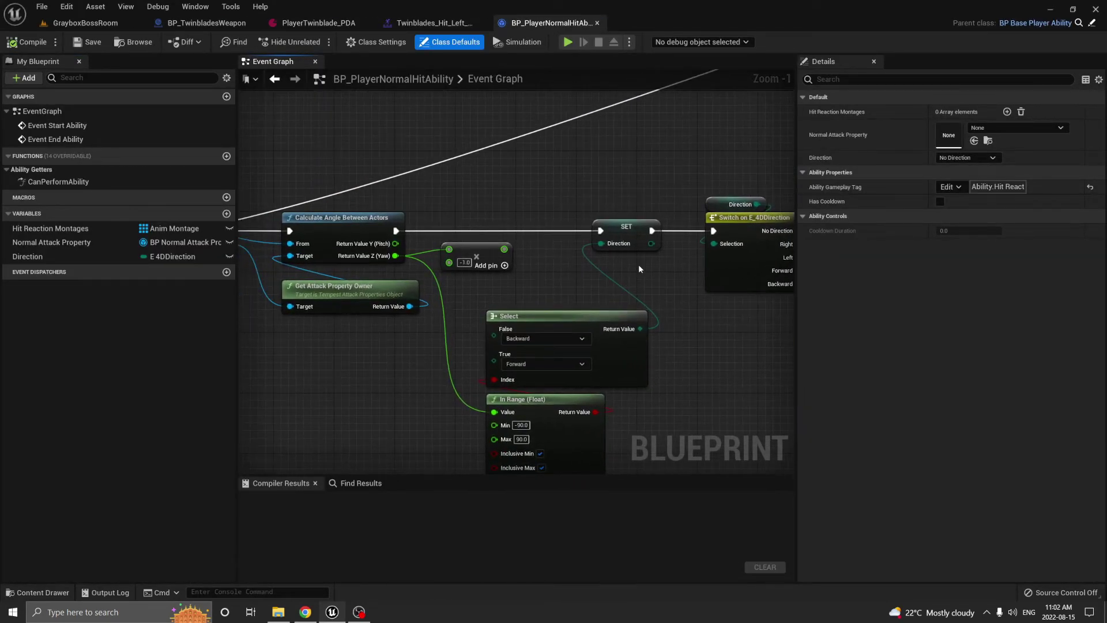
drag(434, 185, 382, 402)
right_drag(382, 401, 282, 427)
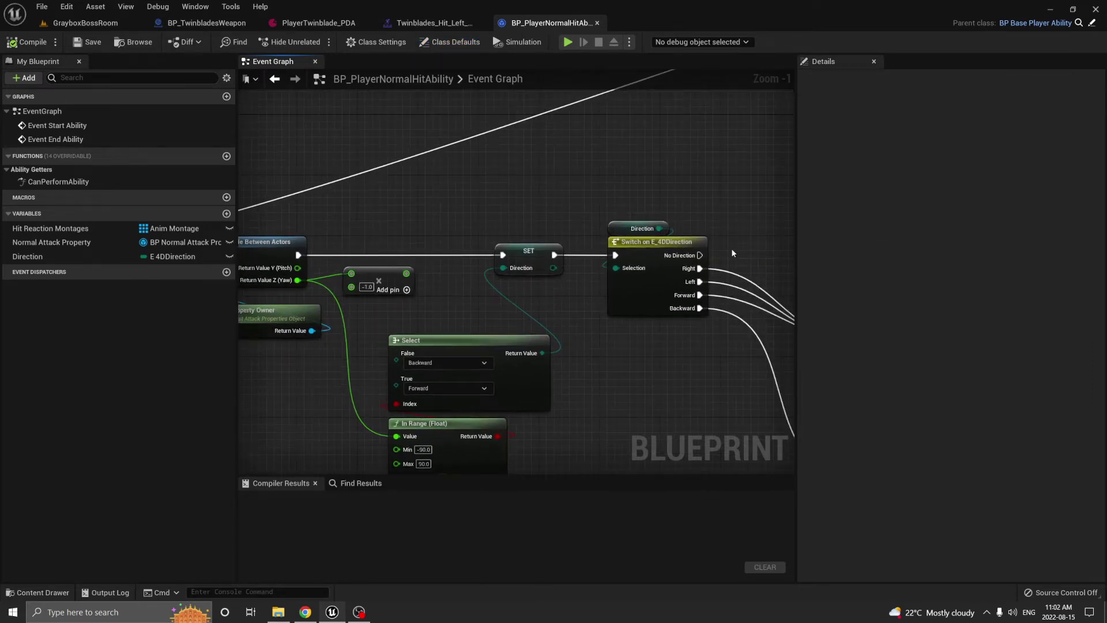
Examine the cast to BP_NormalAttackProperty and the first Play Ability Montage node with its Hit Reaction Montages input
scroll(732, 253, down, 3)
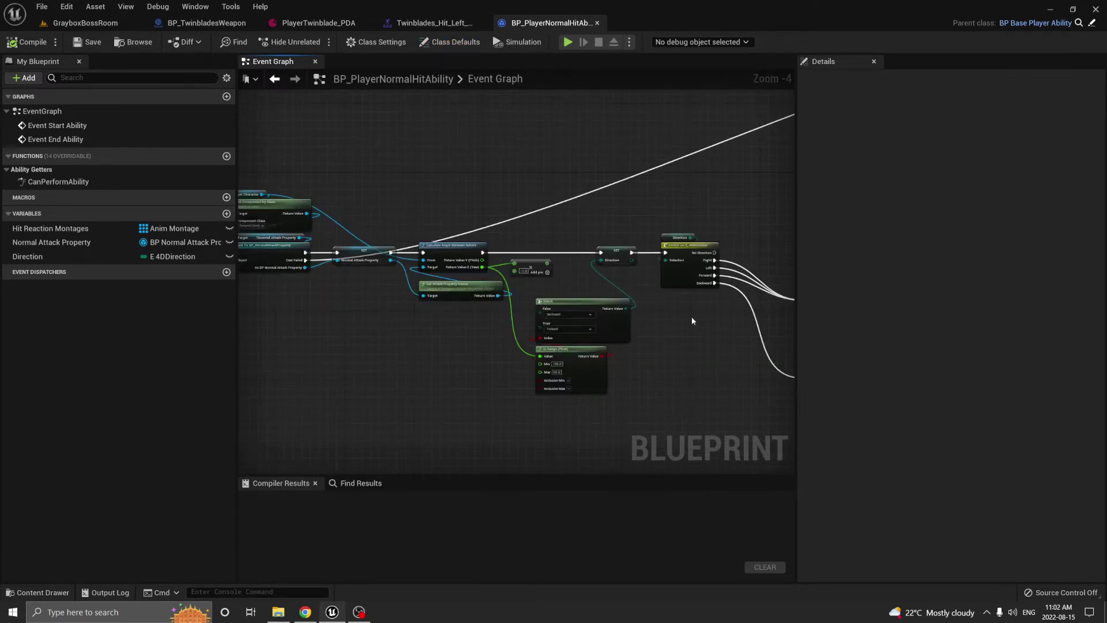
scroll(370, 309, up, 3)
click(406, 266)
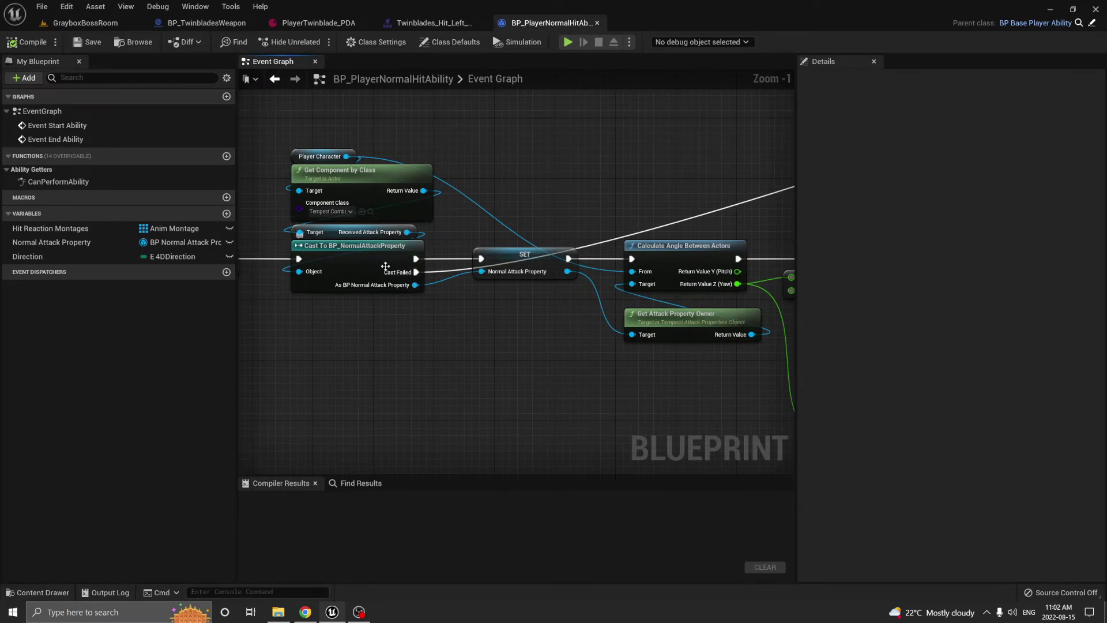
scroll(414, 352, down, 2)
scroll(499, 271, down, 4)
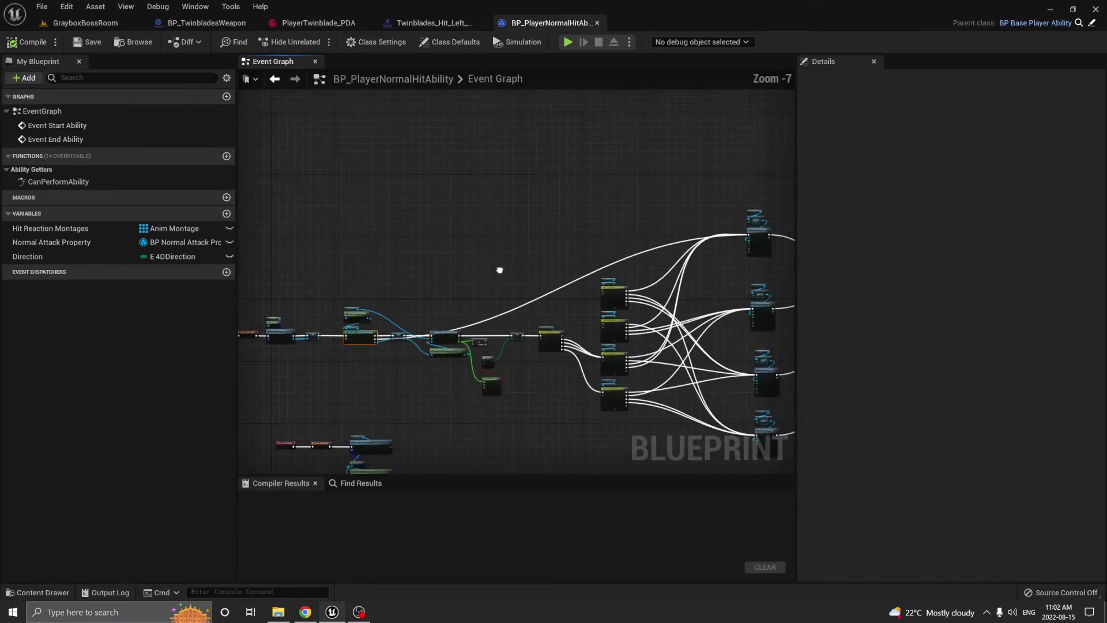
scroll(529, 299, up, 5)
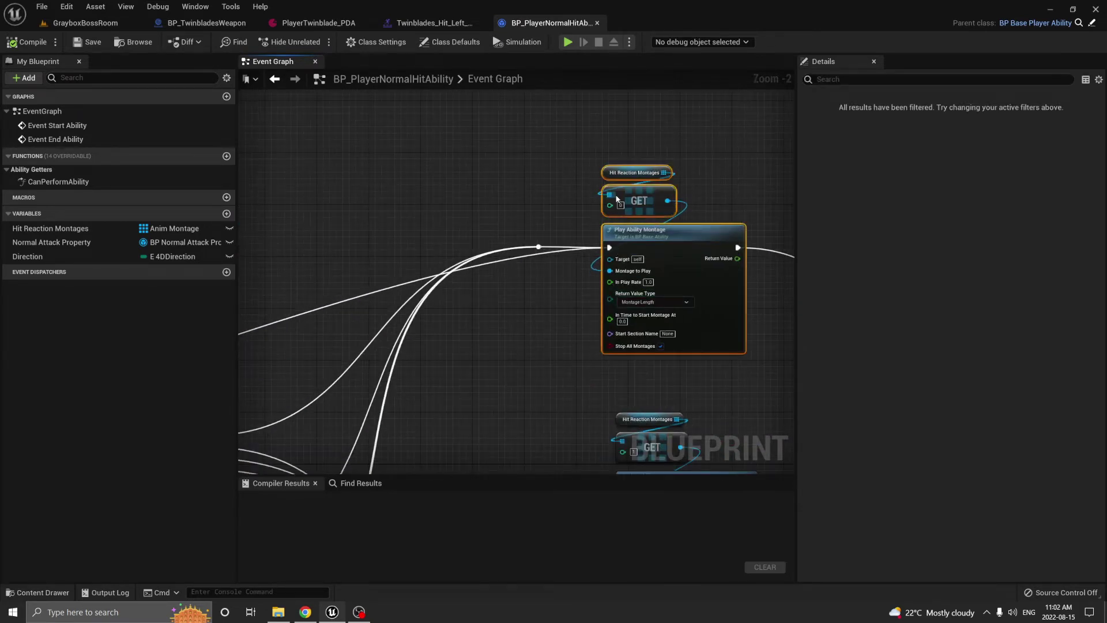
Check the hit montage order in PlayerTwinblade_PDA against the montage branches in the event graph of BP_PlayerNormalHitAbility
click(430, 22)
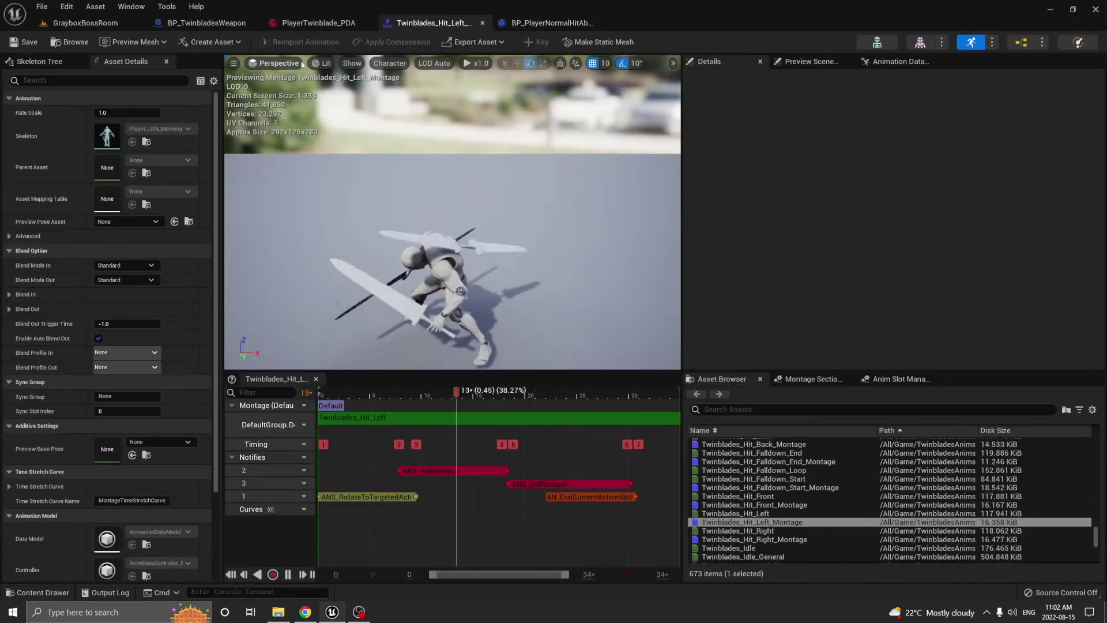
click(311, 23)
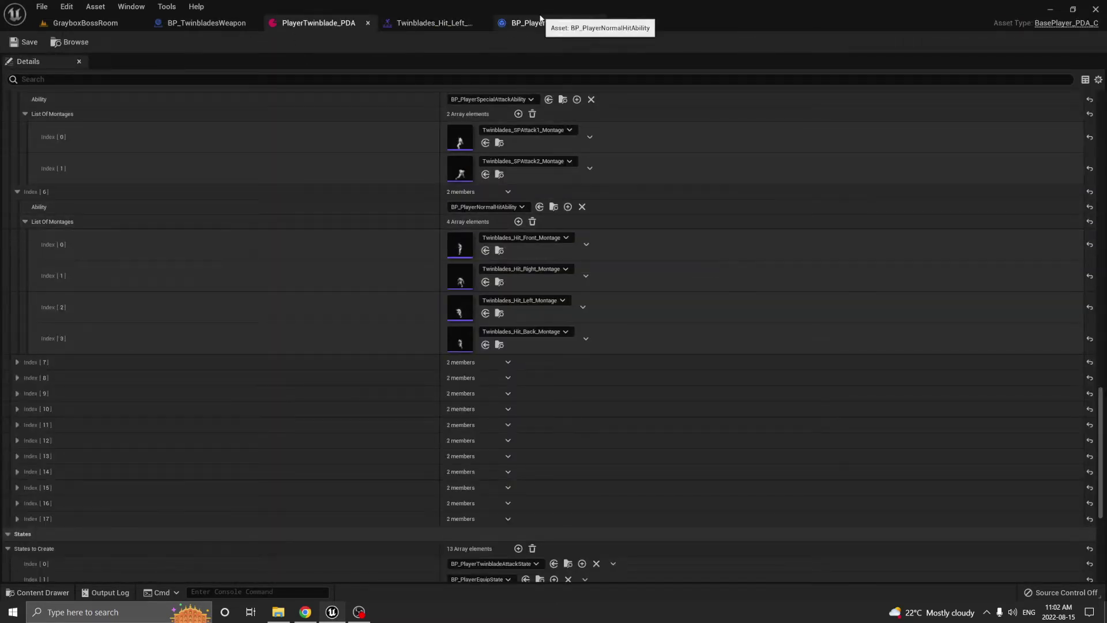
click(540, 22)
scroll(633, 193, down, 5)
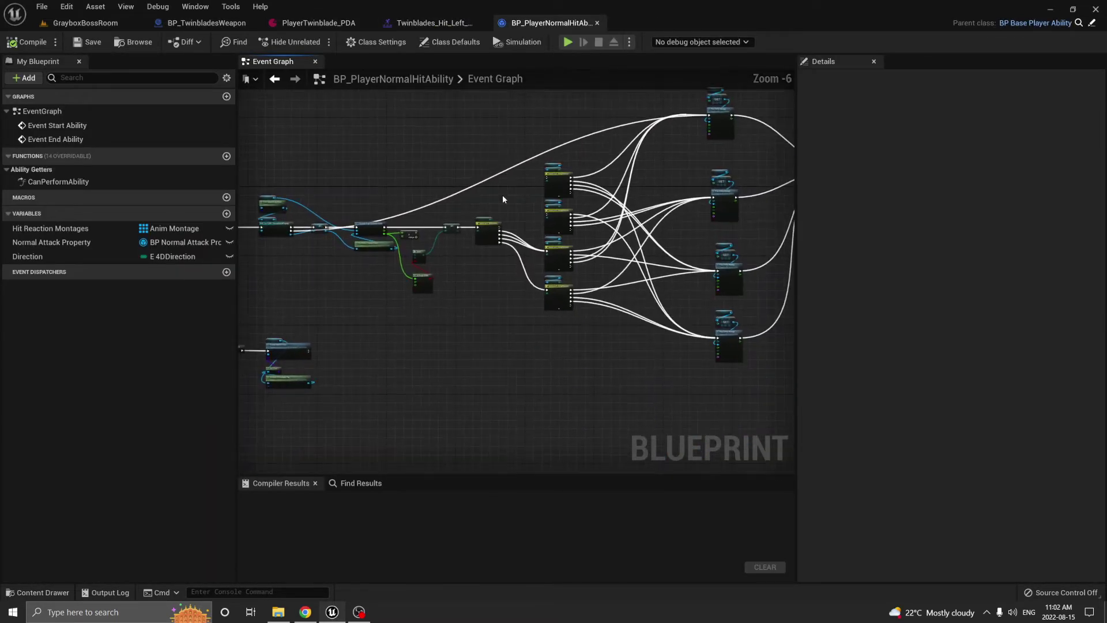
Examine the Cast To BP_NormalAttackProperty node group and the Normal Attack Property setter in the event graph of BP_PlayerNormalHitAbility
scroll(445, 227, up, 5)
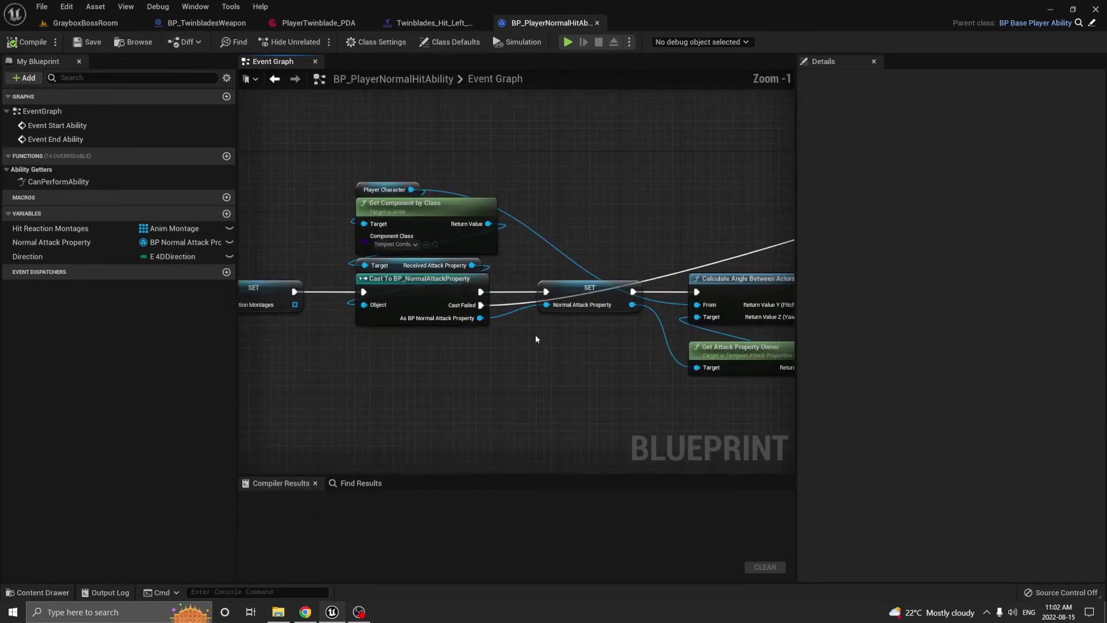
drag(538, 170, 349, 378)
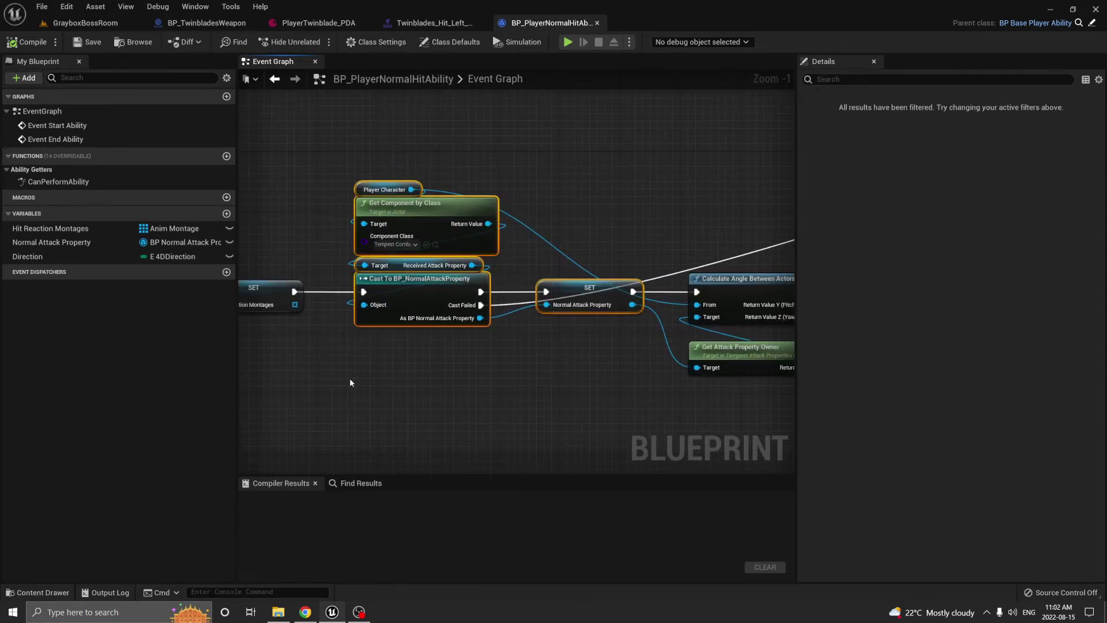
scroll(426, 397, down, 2)
right_drag(427, 394, 361, 400)
click(361, 400)
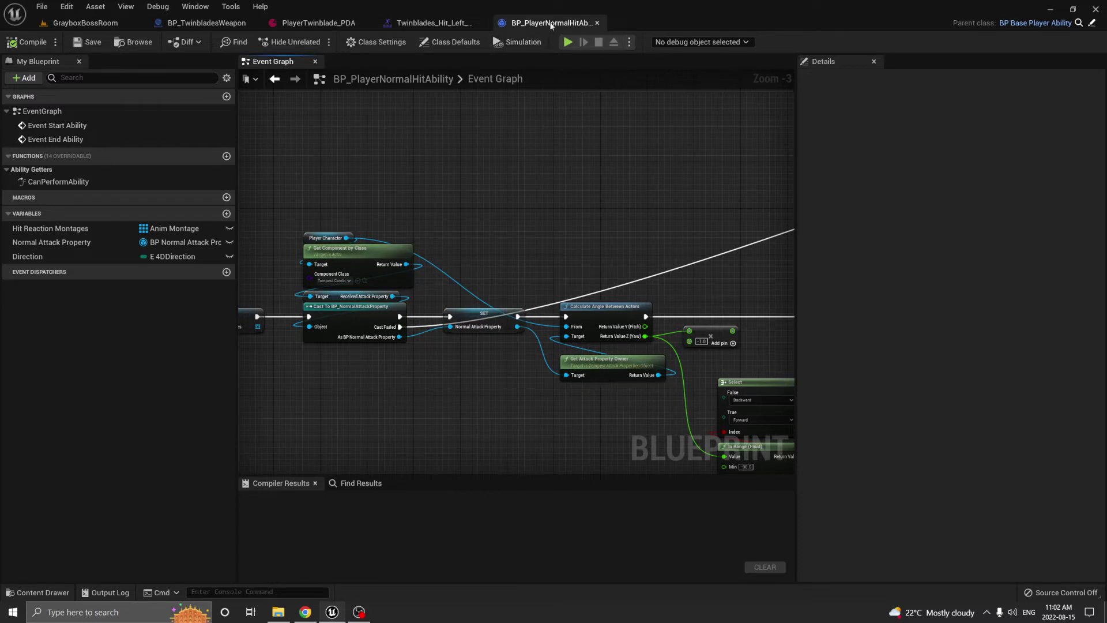
scroll(635, 173, down, 3)
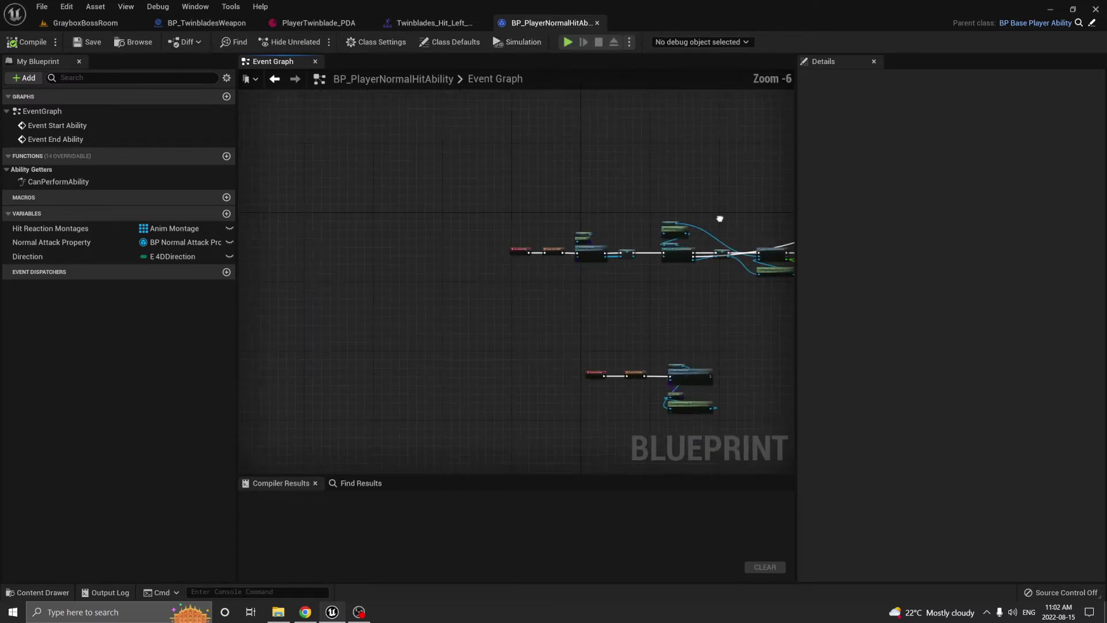
scroll(463, 321, up, 5)
scroll(515, 328, down, 3)
right_drag(515, 329, 330, 374)
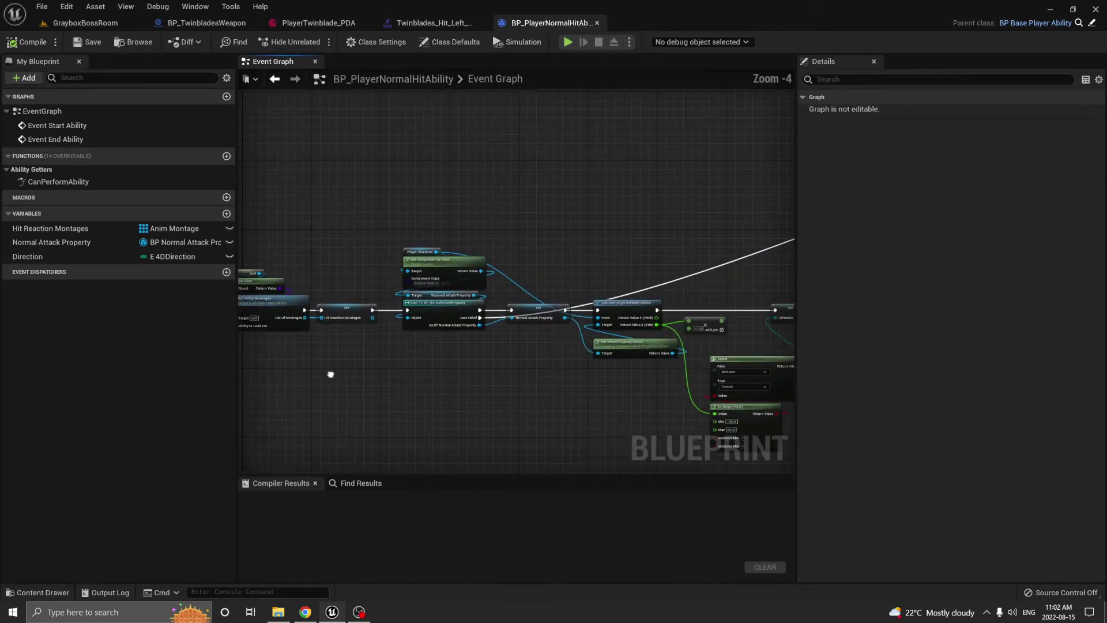
scroll(390, 358, up, 4)
scroll(433, 379, down, 4)
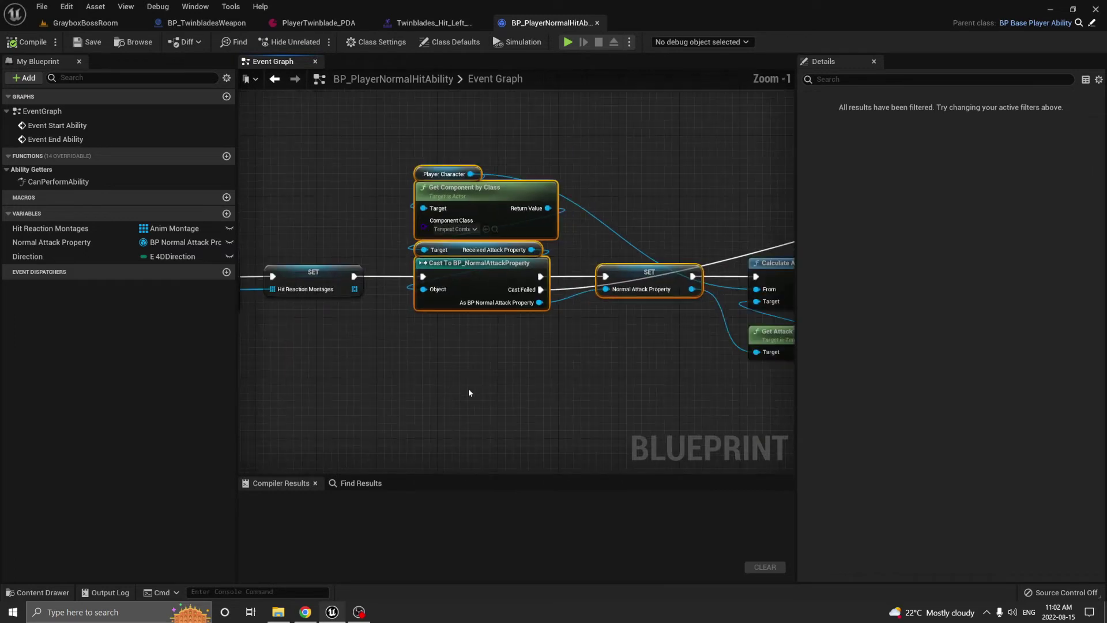
click(433, 376)
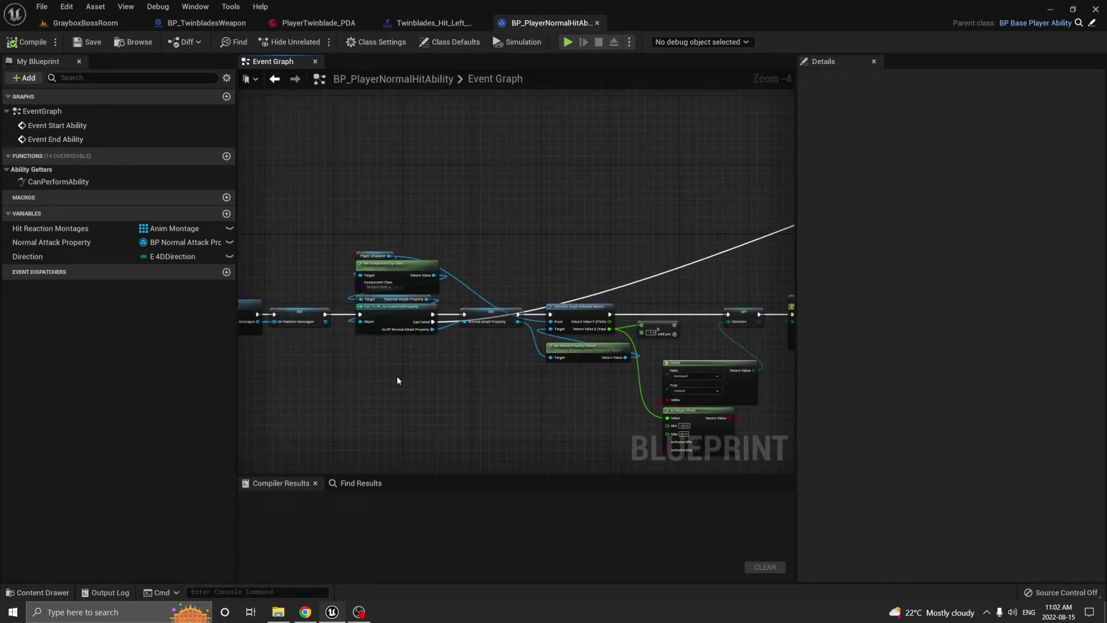
Examine how the Normal Attack Property feeds Get Attack Property Owner and the Calculate Angle Between Actors node
scroll(341, 374, down, 1)
right_drag(341, 373, 144, 325)
scroll(569, 185, up, 3)
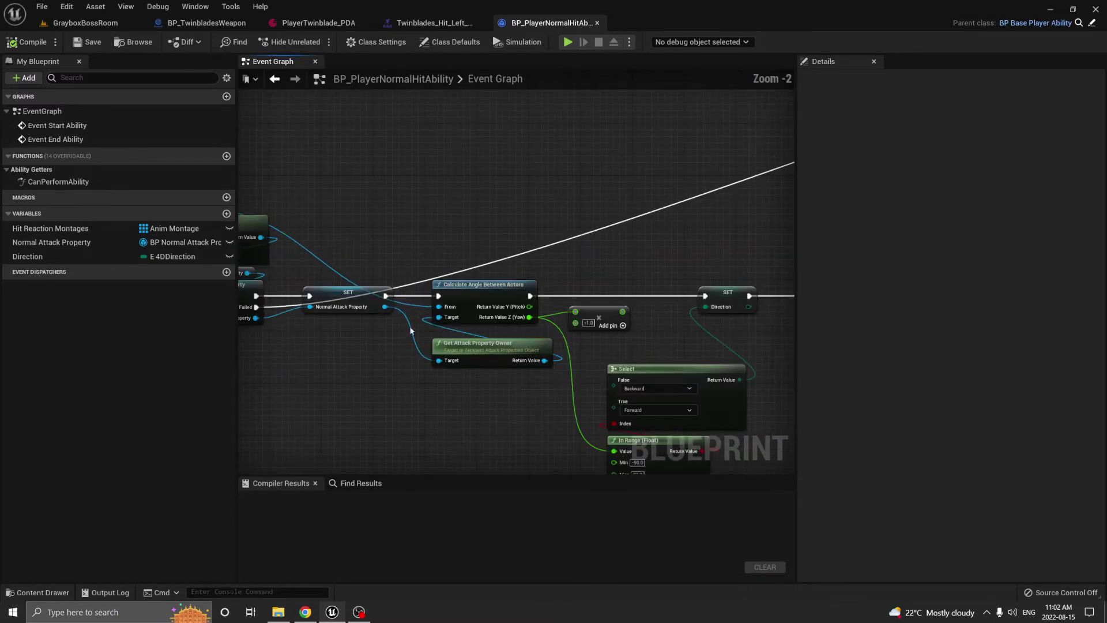
right_drag(456, 405, 600, 360)
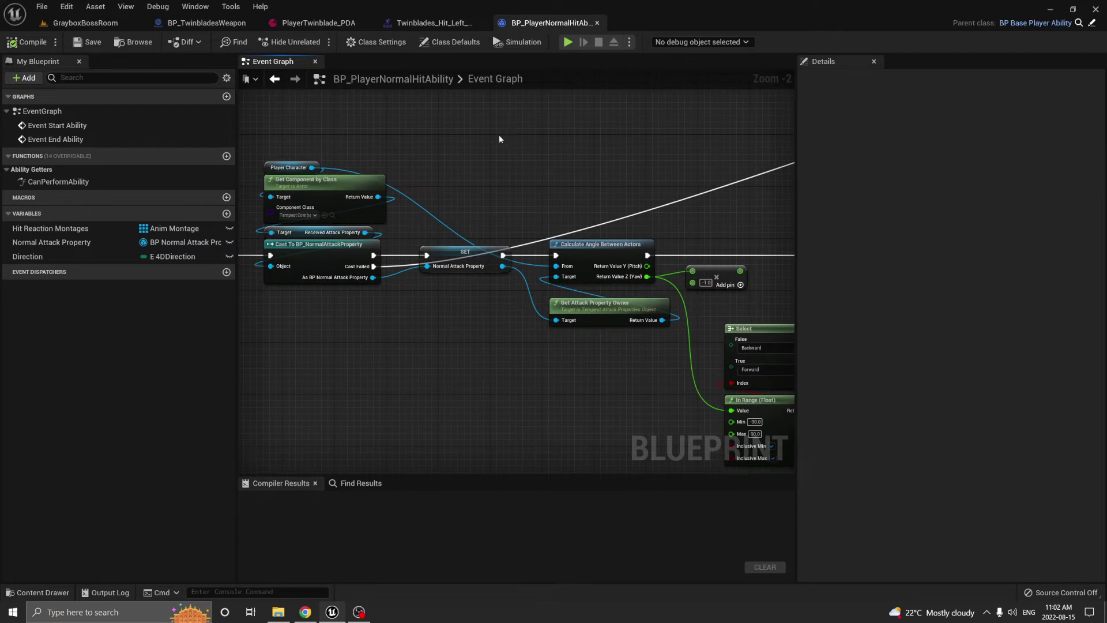
drag(513, 135, 278, 337)
click(411, 384)
right_drag(411, 384, 461, 383)
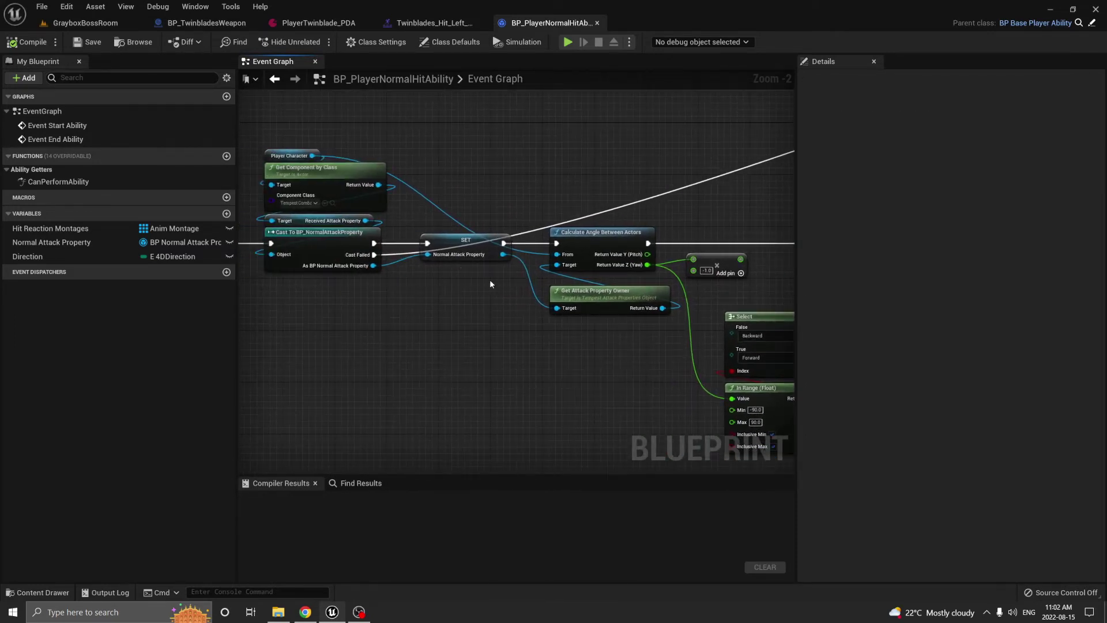
right_drag(489, 284, 470, 315)
Return to PlayerTwinblade_PDA and expand the ability at index 7 together with its list of montages
click(392, 24)
click(308, 25)
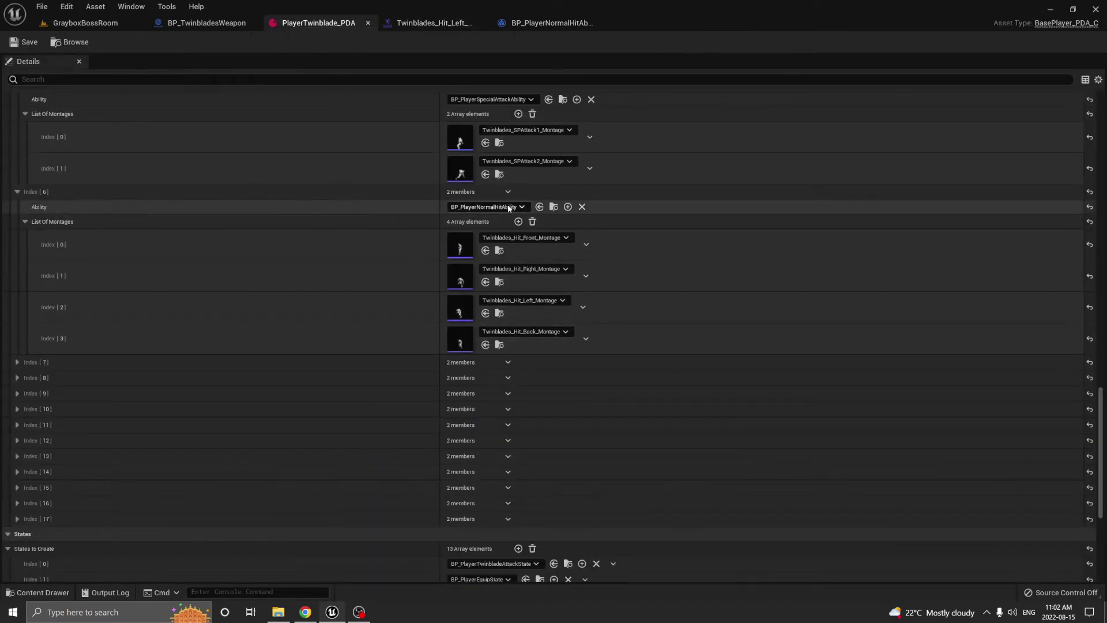
click(18, 362)
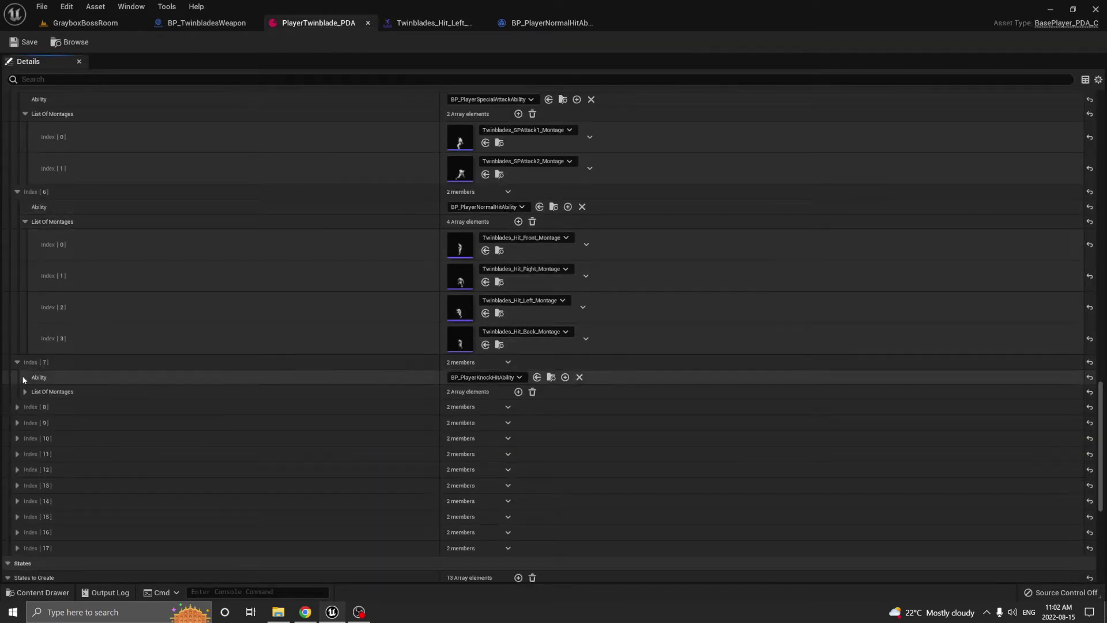
click(25, 391)
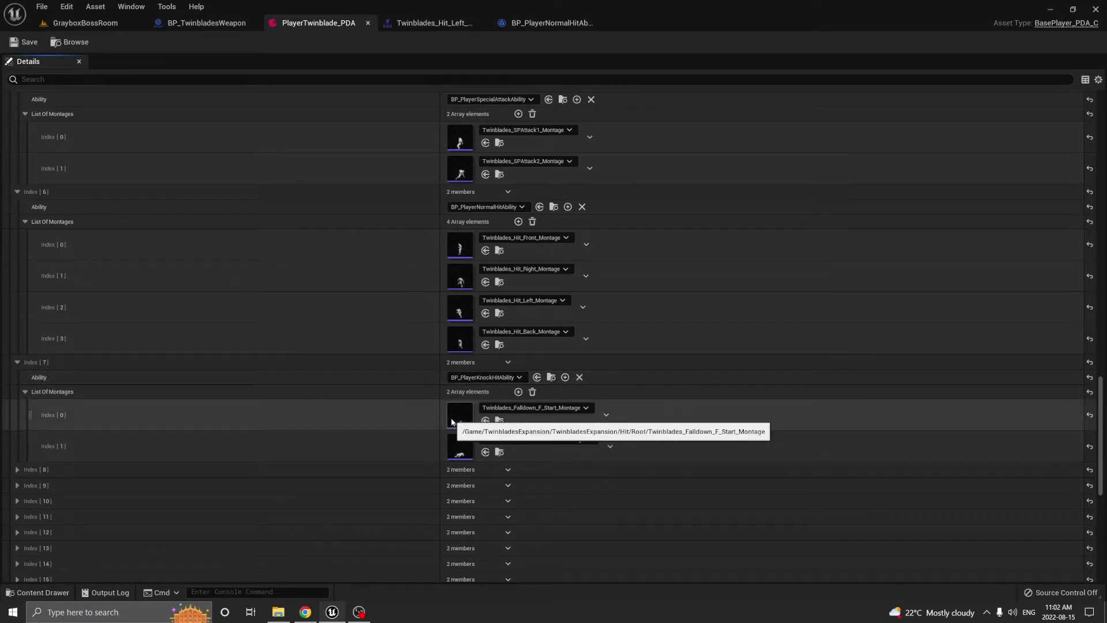
Locate BP_PlayerKnockHitAbility among the project assets and check which assets reference it through the delete dialog, without deleting it
click(552, 378)
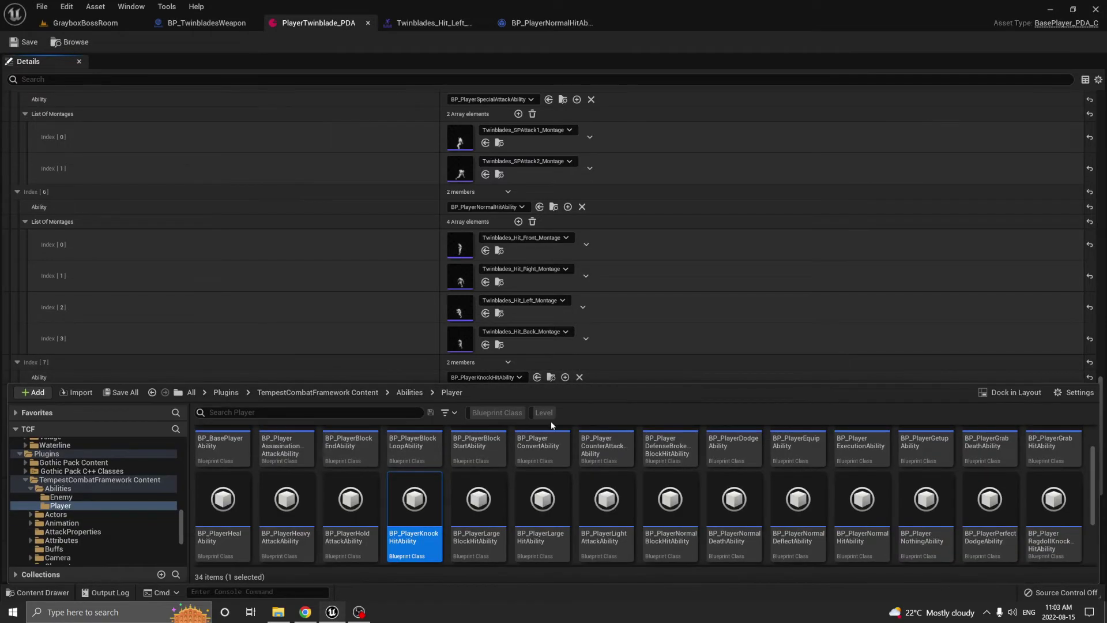
key(Delete)
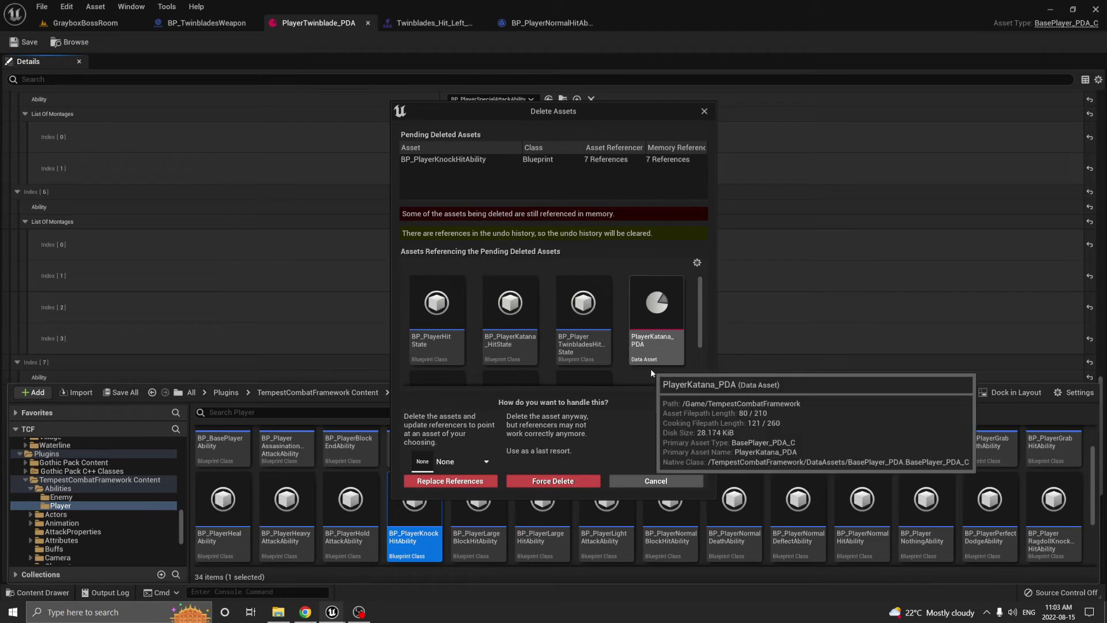
scroll(634, 382, down, 2)
scroll(654, 345, up, 2)
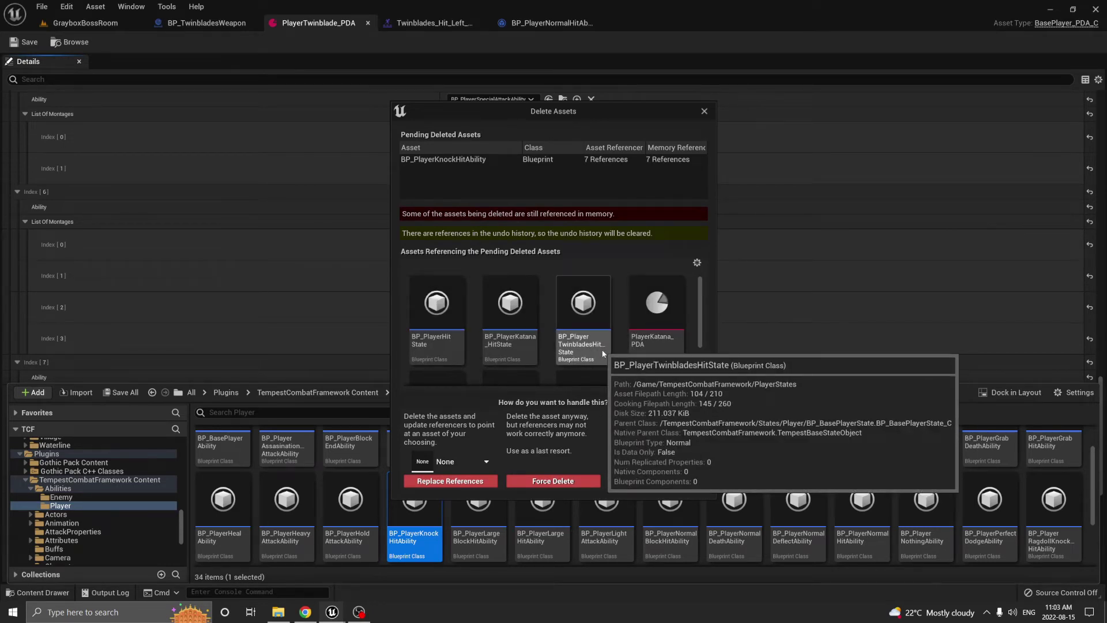
click(699, 118)
Open BP_PlayerTwinbladesHitState from the States to Create list, look over its event graph and expand its Hit Abilities array
scroll(403, 392, down, 10)
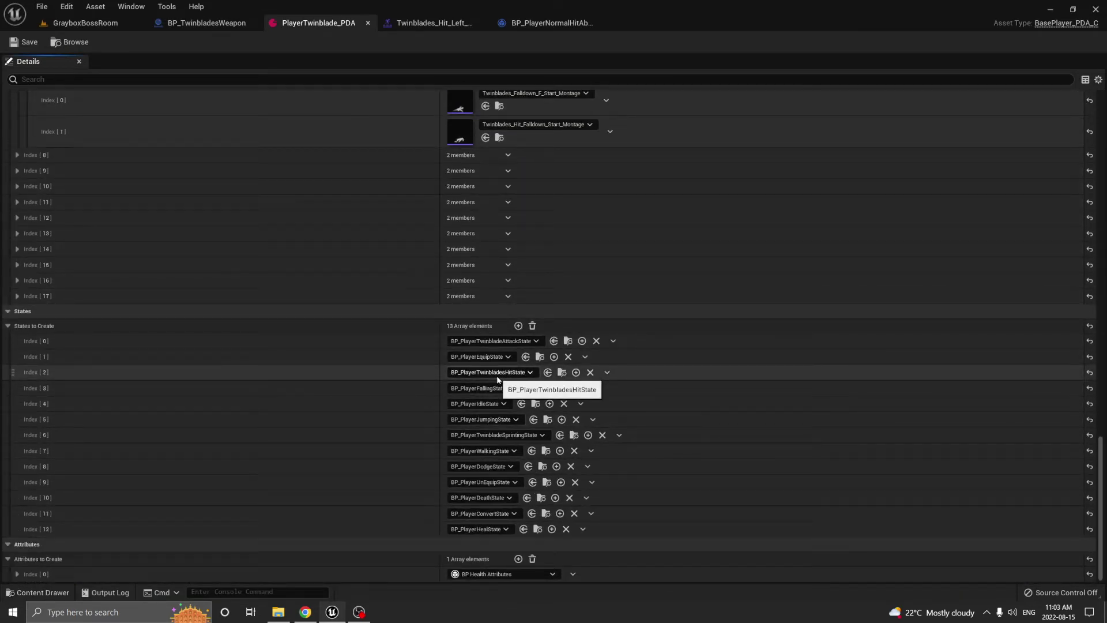
click(561, 373)
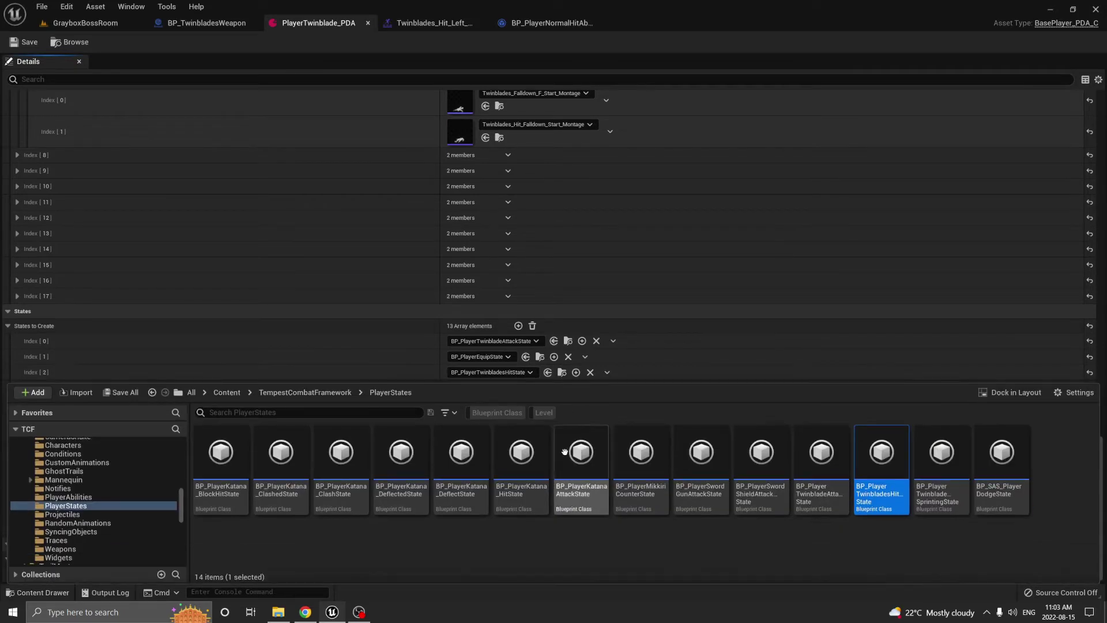
scroll(663, 223, up, 2)
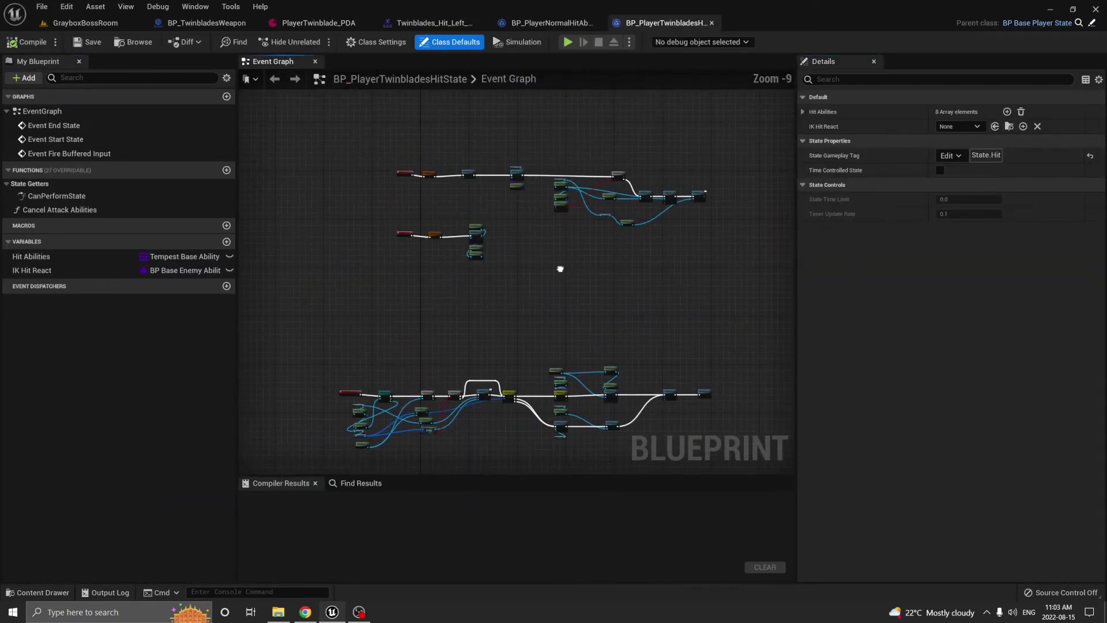
right_drag(506, 301, 198, 332)
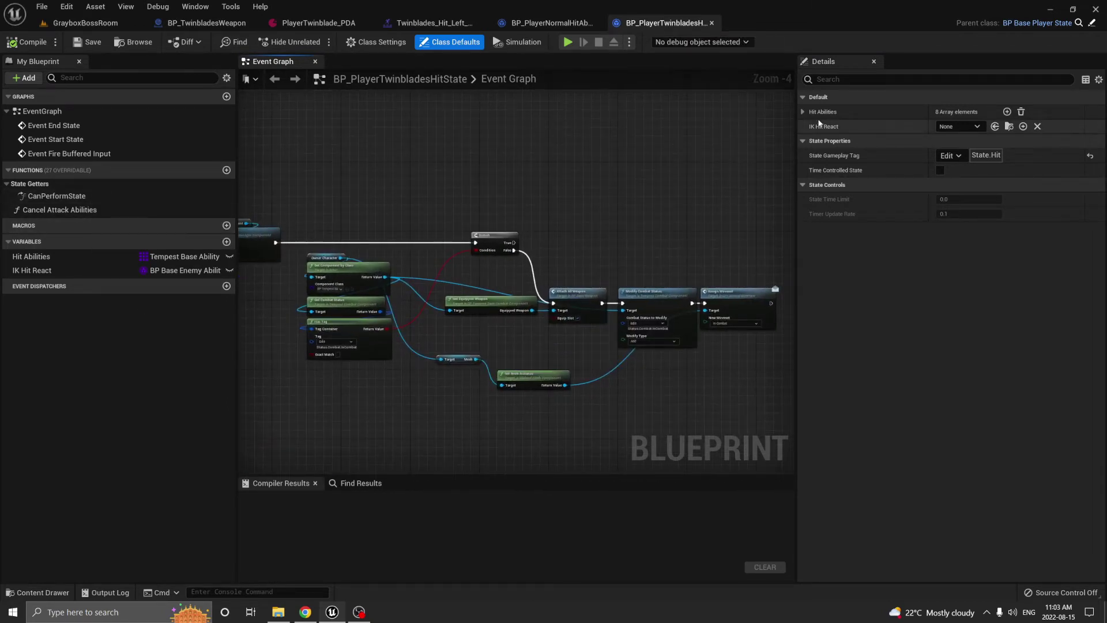
click(803, 112)
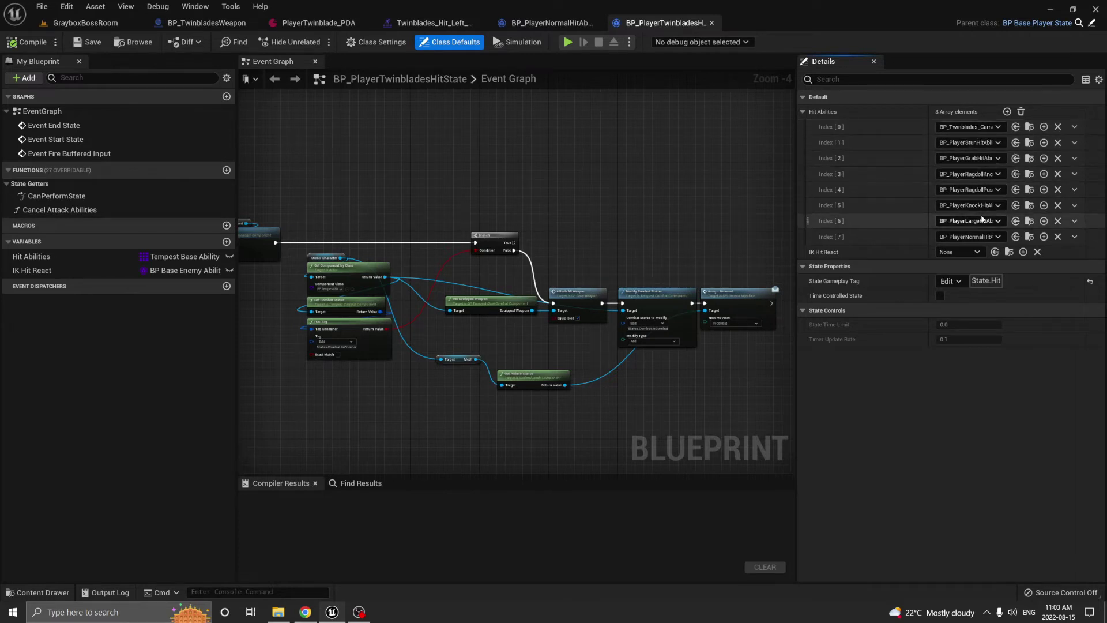
Open the CanPerformAbility function of BP_PlayerNormalHitAbility and examine its condition nodes
click(566, 24)
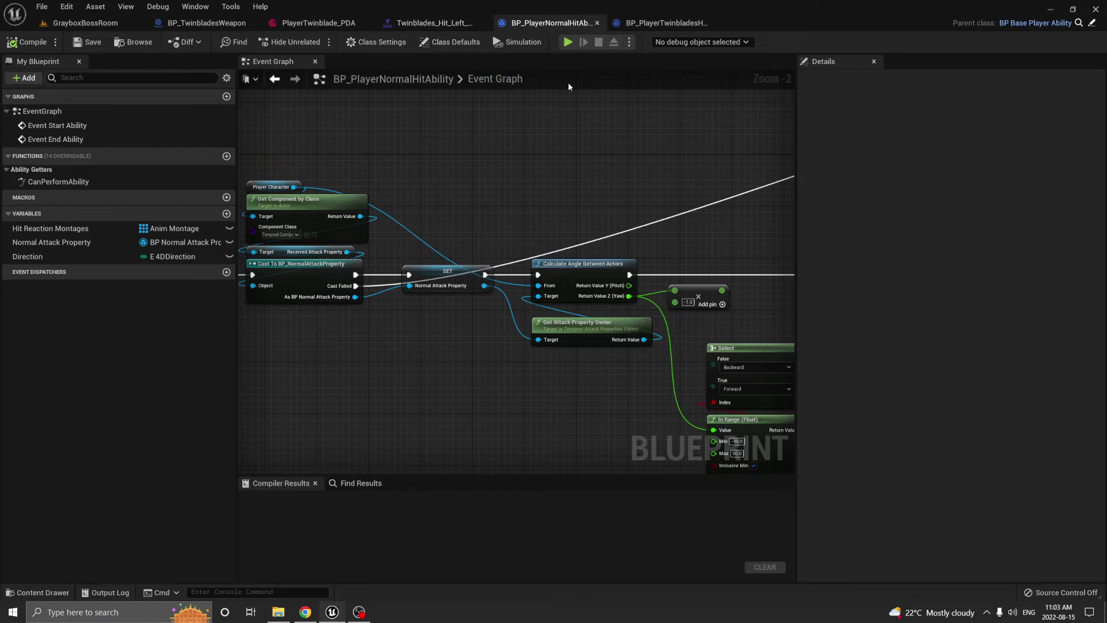
double_click(58, 182)
drag(748, 107, 327, 432)
right_drag(327, 433, 267, 491)
click(643, 172)
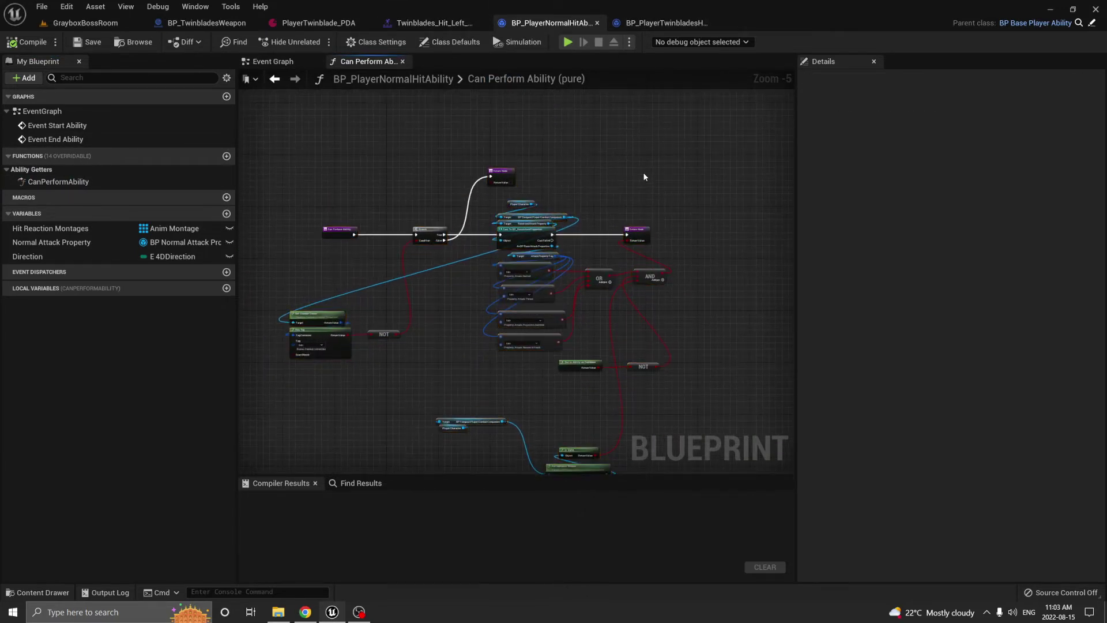
scroll(643, 172, up, 1)
Open Twinblades_Falldown_F_Start_Montage from the knock hit ability in PlayerTwinblade_PDA and inspect its animation segments and both buffer input notifies
click(459, 24)
click(319, 23)
scroll(536, 361, up, 5)
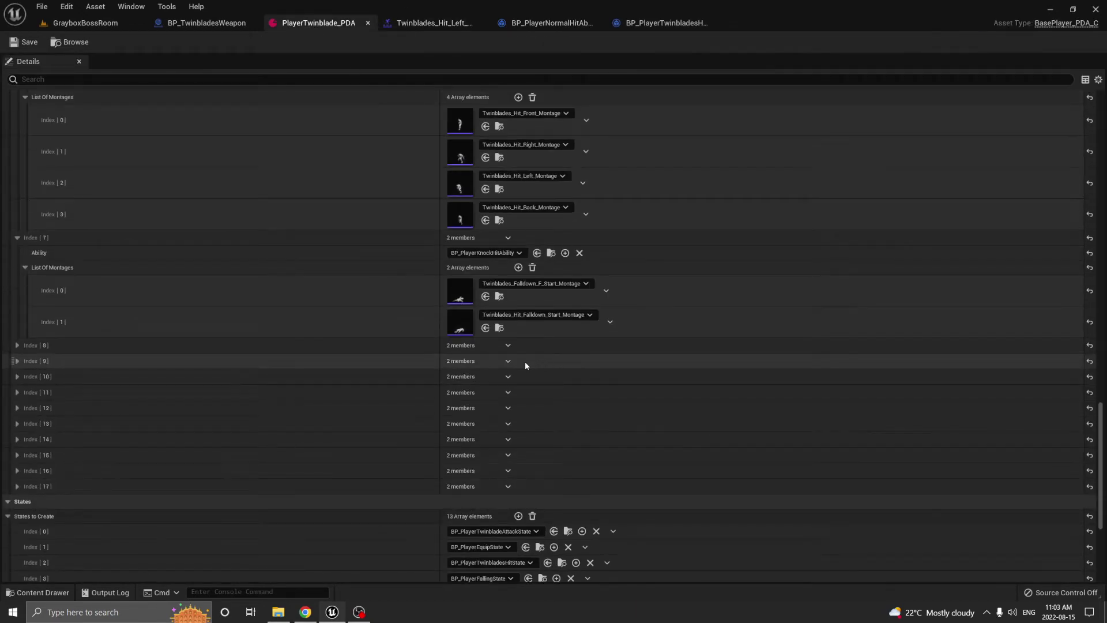
double_click(460, 290)
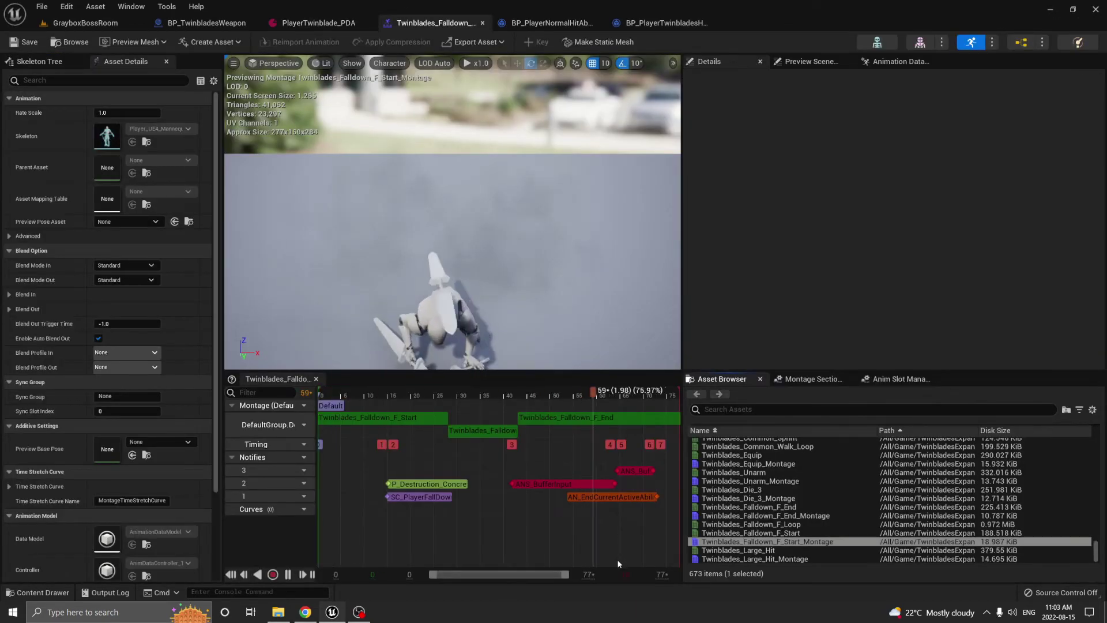
click(490, 431)
click(565, 417)
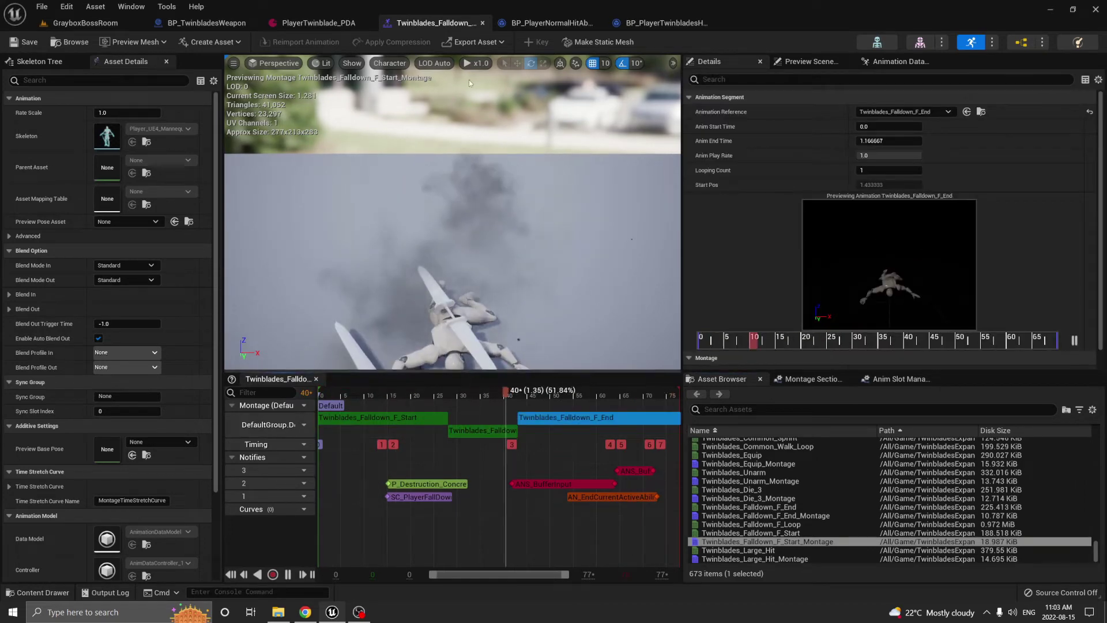
click(553, 483)
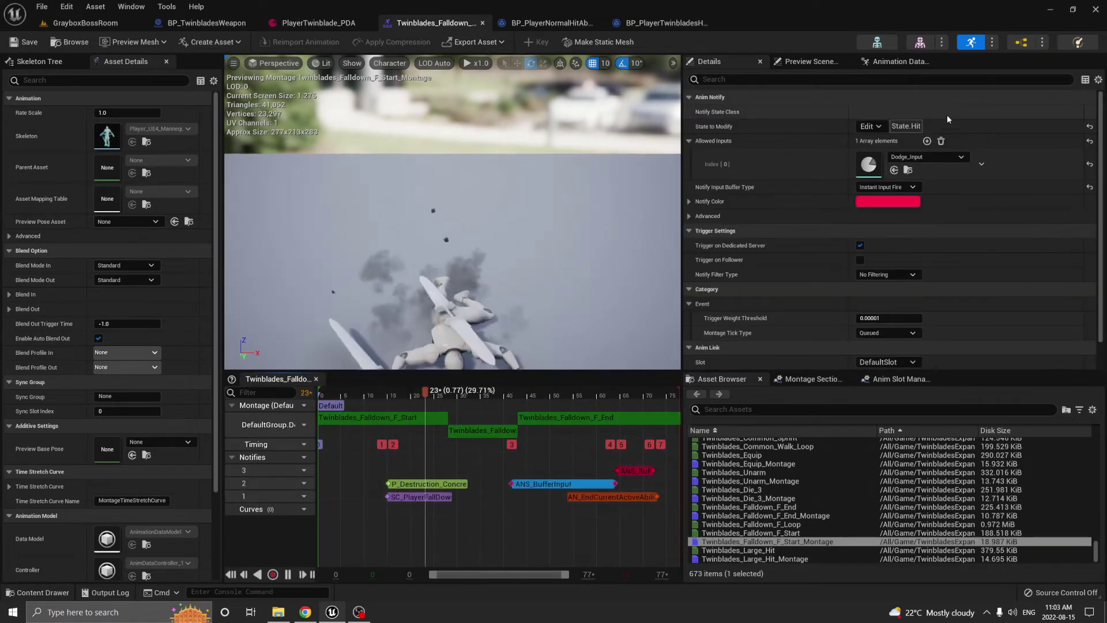
click(633, 470)
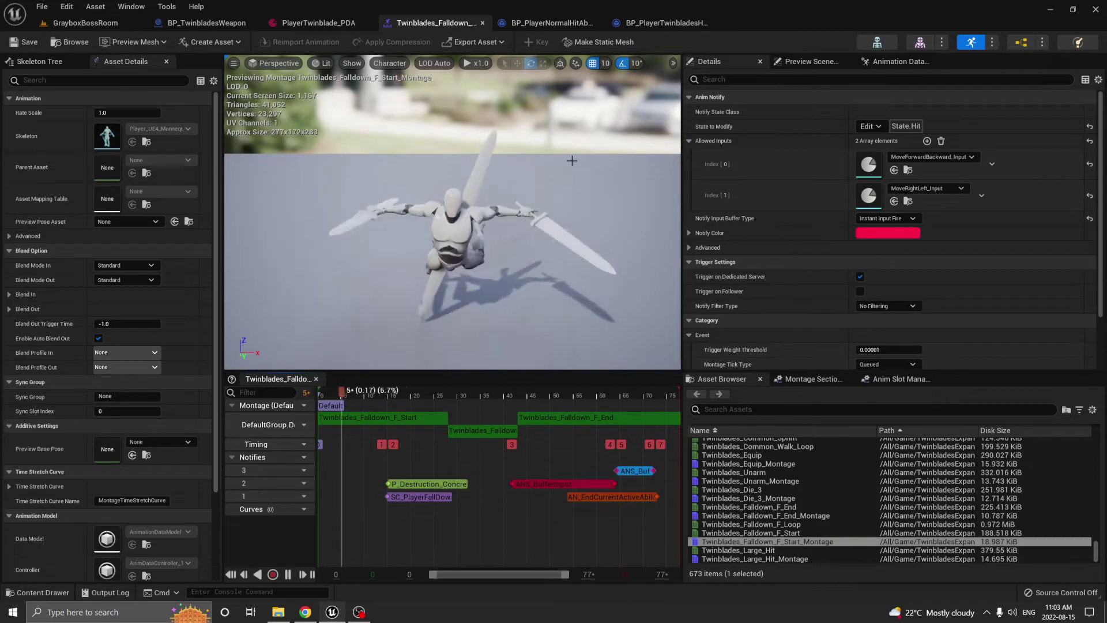
Open Twinblades_Hit_Falldown_Start_Montage from PlayerTwinblade_PDA and inspect its ANS_BufferInput notify
click(317, 24)
double_click(464, 325)
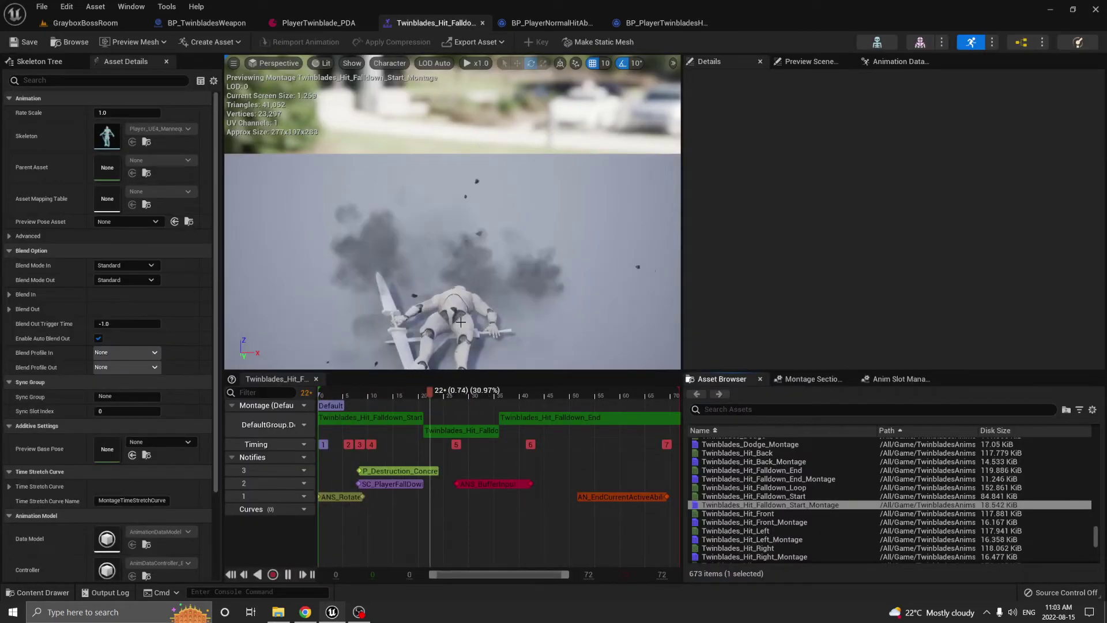
click(488, 483)
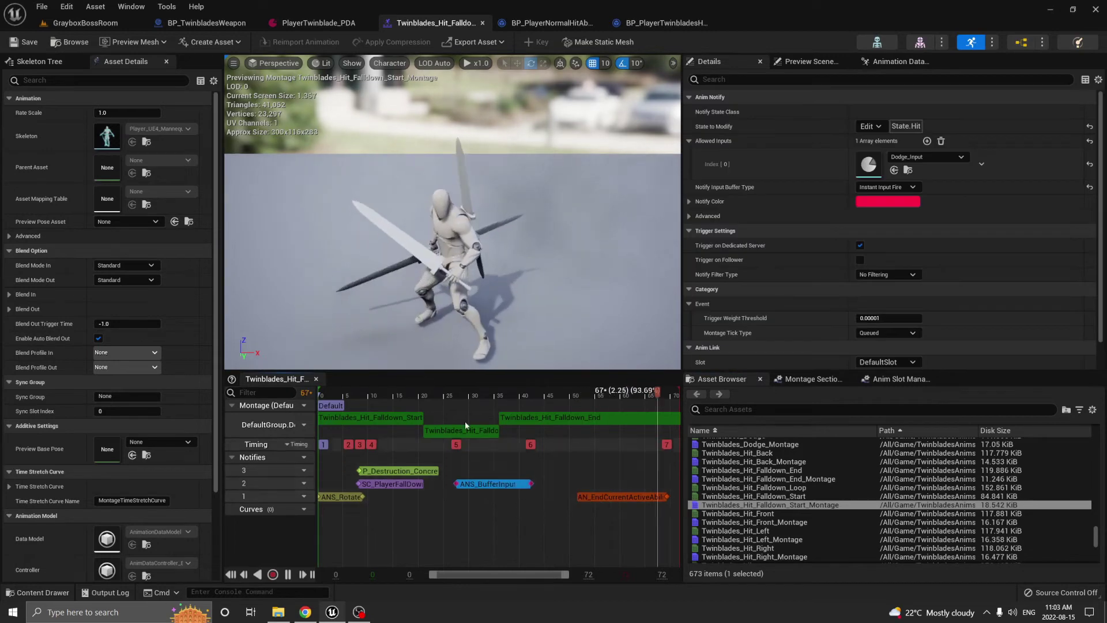
Expand the ability at index 8 in PlayerTwinblade_PDA, open Twinblades_Large_Hit_Montage and inspect its ANS_BufferInput notify
click(317, 23)
click(19, 344)
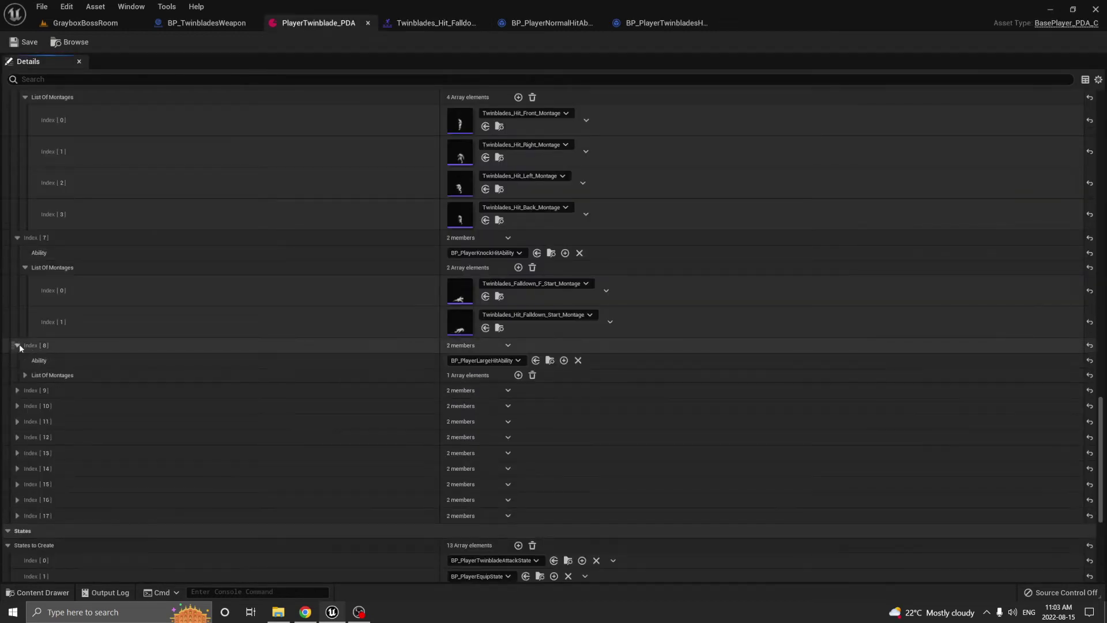
click(26, 375)
double_click(454, 400)
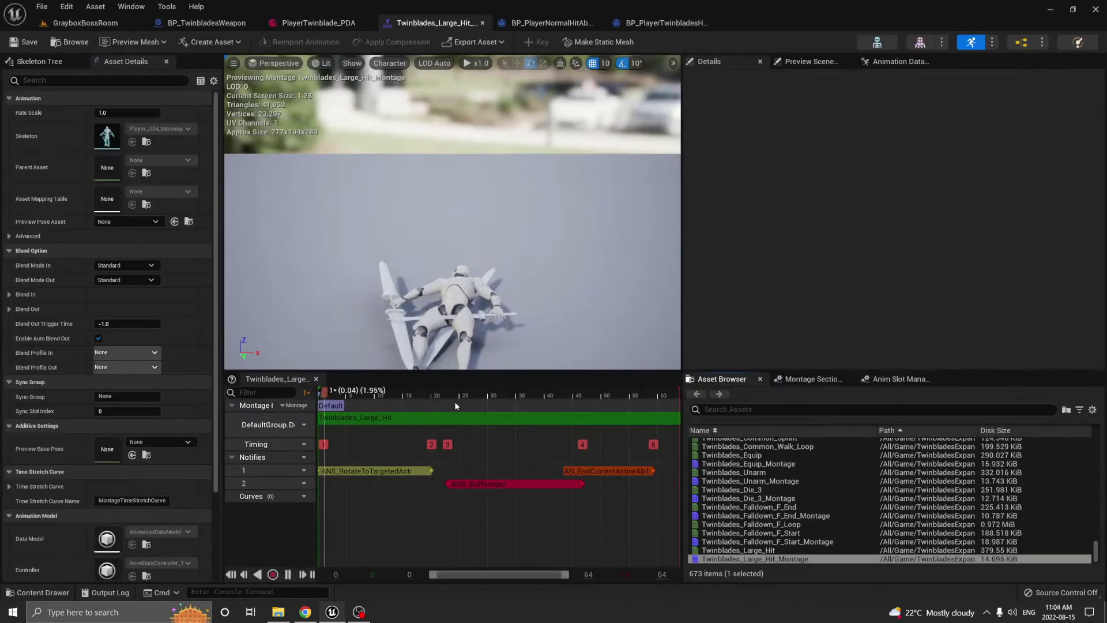
click(498, 484)
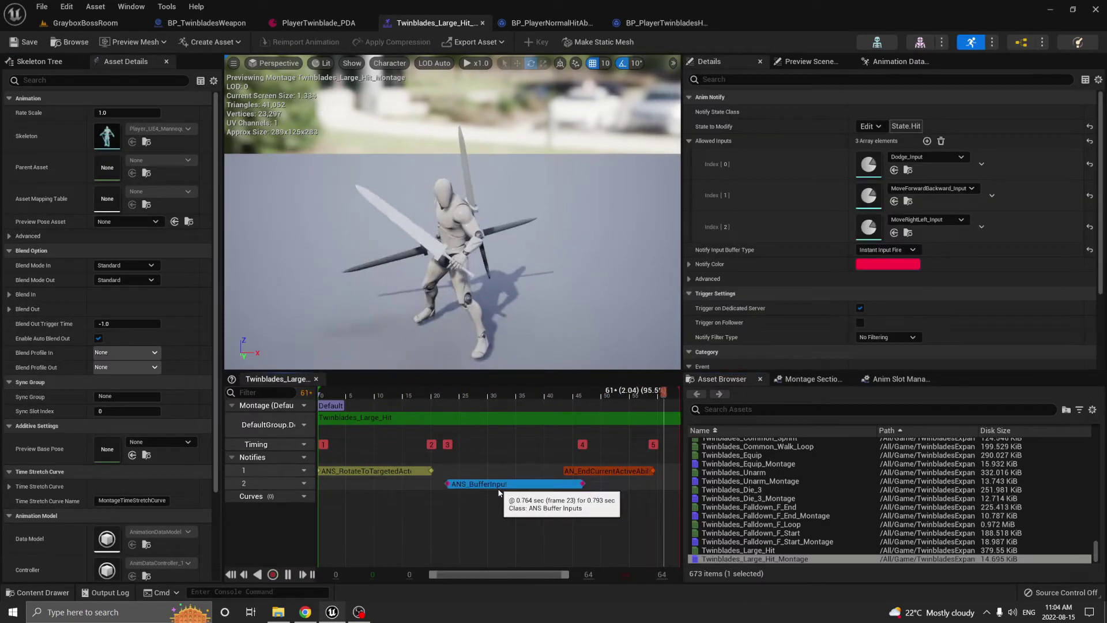
Expand the ability at index 9 in PlayerTwinblade_PDA and inspect its Twinblades_Knockback and Twinblades_Hit_Falldown_End_Montage montages
click(341, 24)
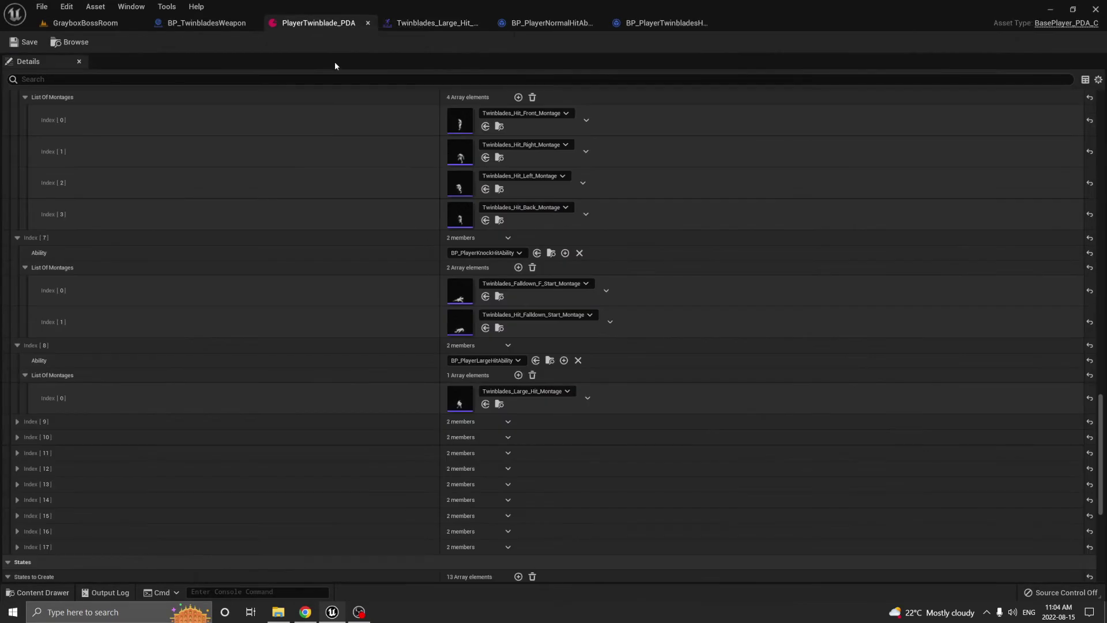
click(17, 421)
scroll(144, 435, down, 2)
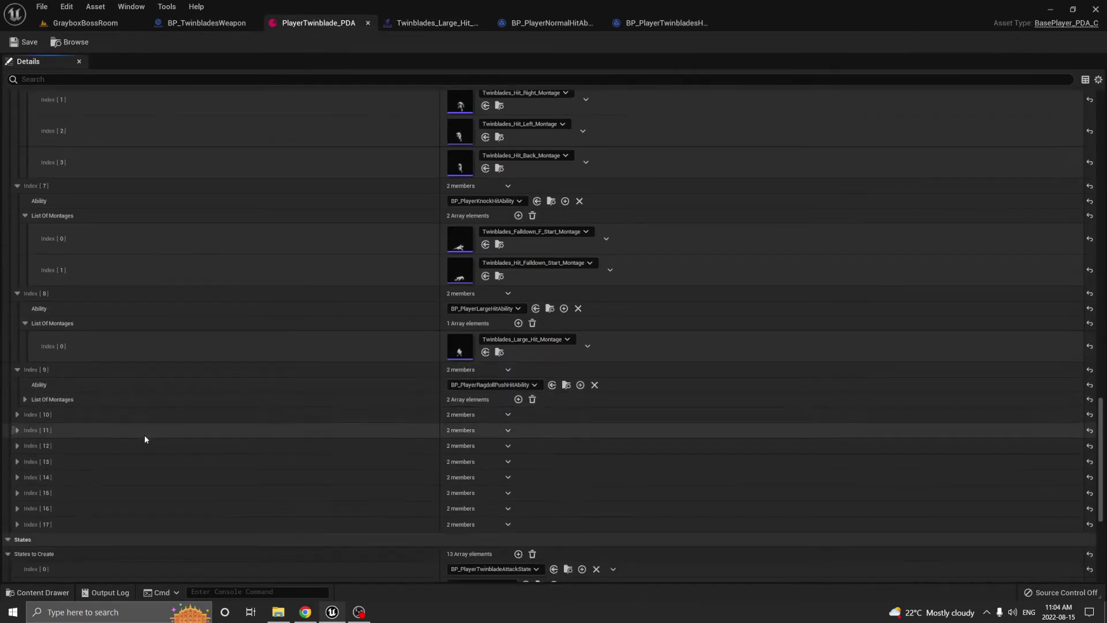
click(25, 395)
scroll(248, 427, down, 2)
double_click(454, 351)
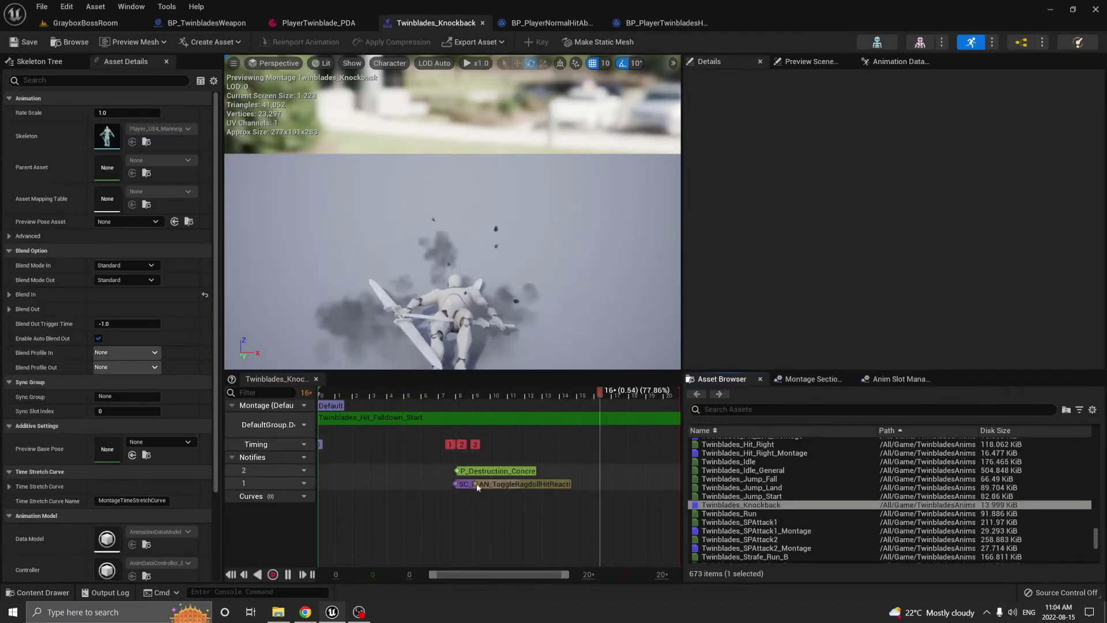
click(382, 417)
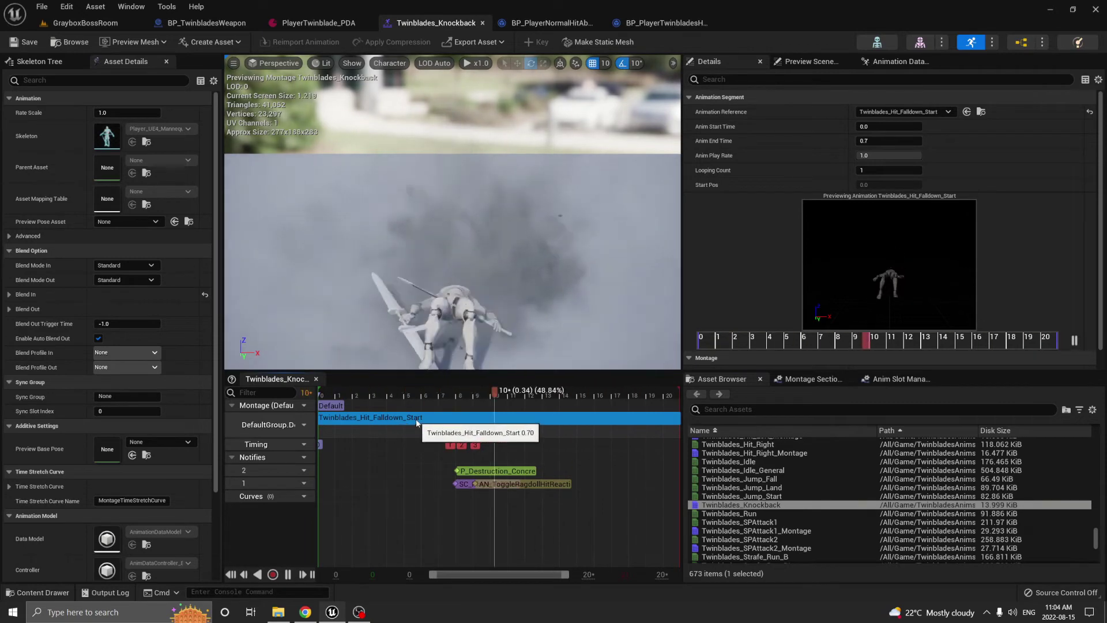
click(310, 22)
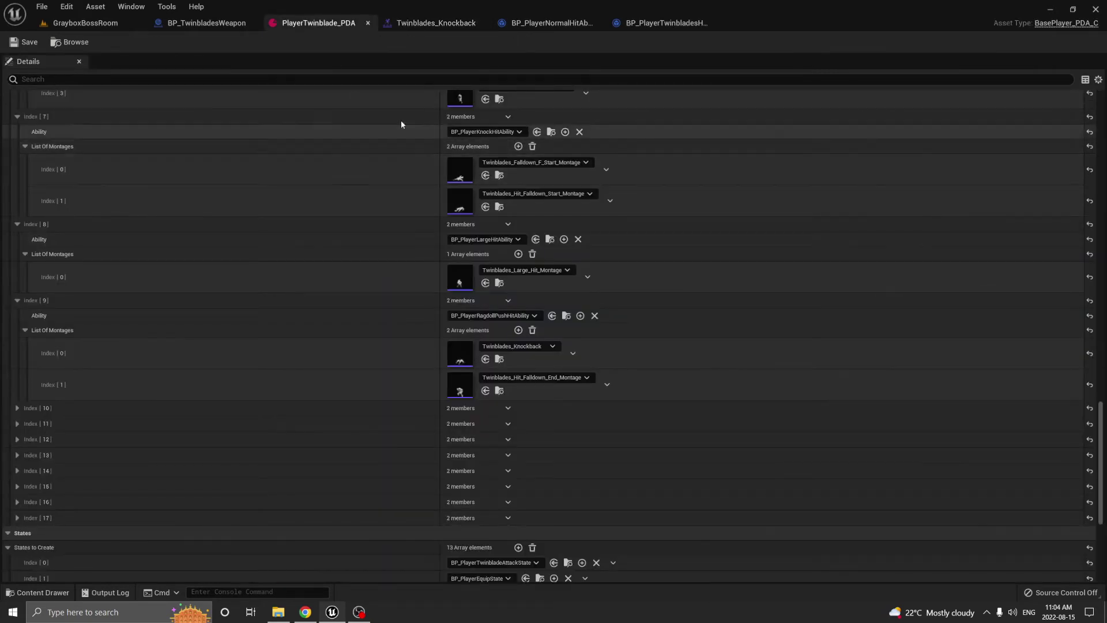
double_click(460, 391)
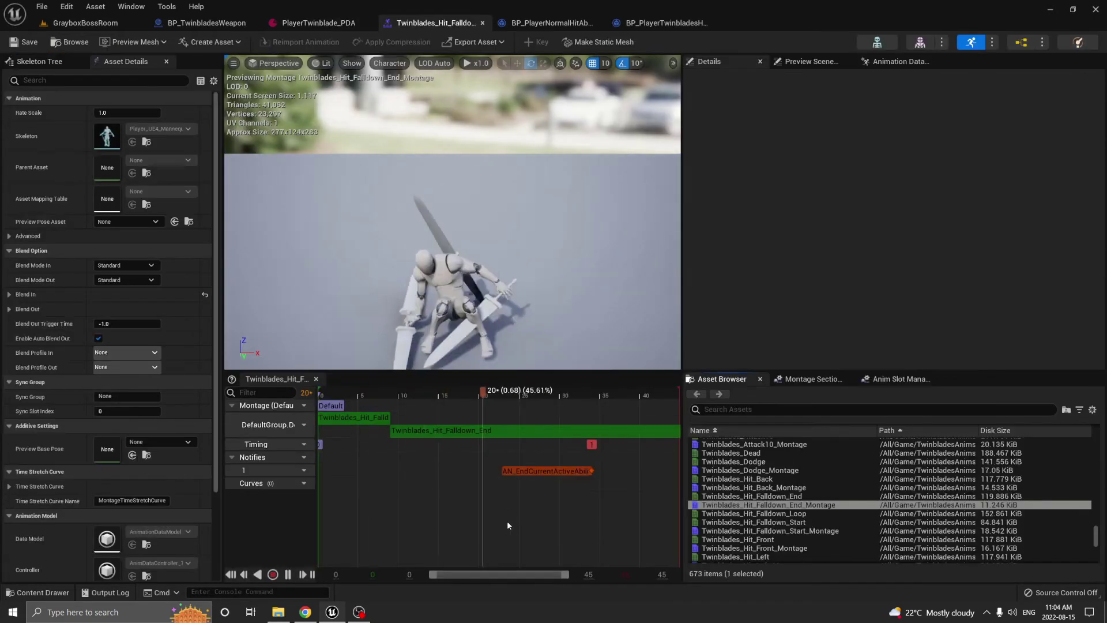
Expand the ability at index 10 in PlayerTwinblade_PDA and examine the event graph of BP_PlayerRagdollKnockupHitAbility
click(314, 23)
scroll(72, 403, down, 2)
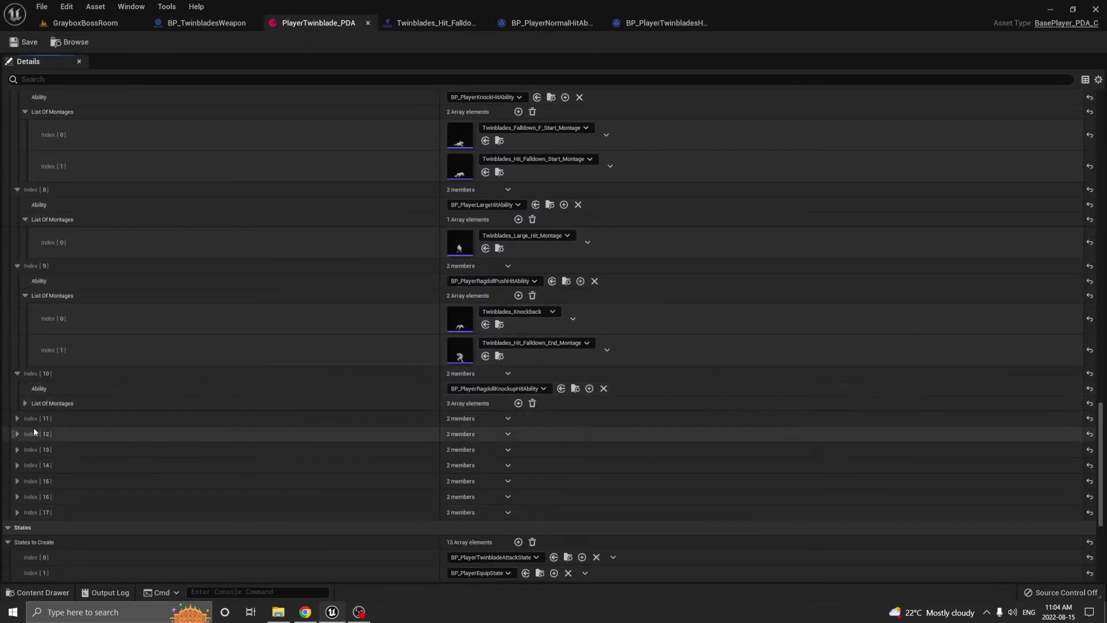
click(25, 403)
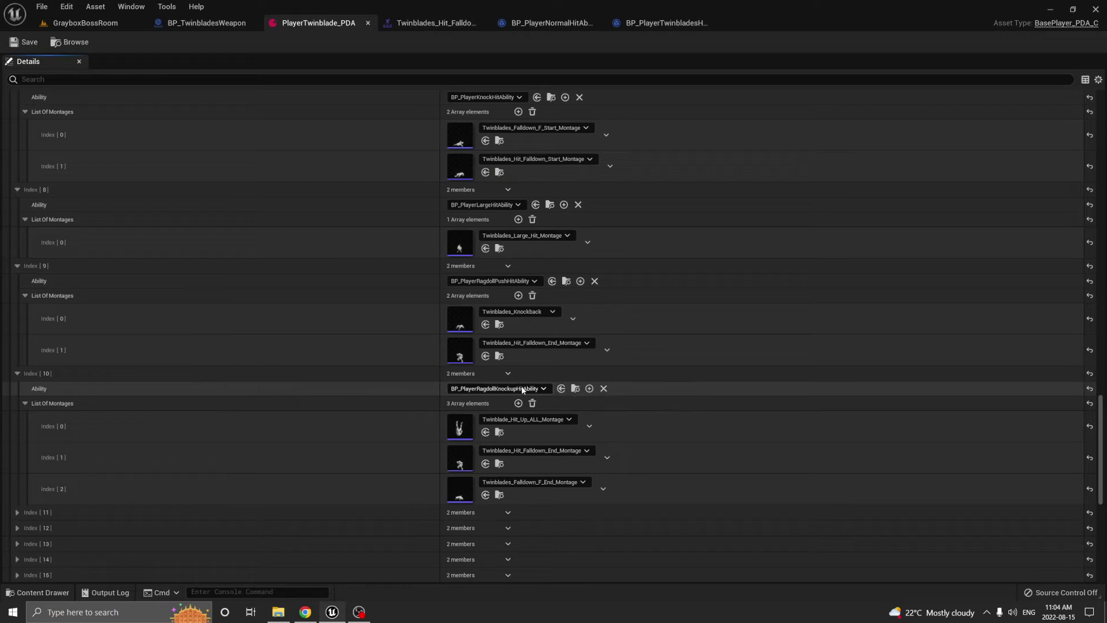
click(577, 391)
double_click(1058, 499)
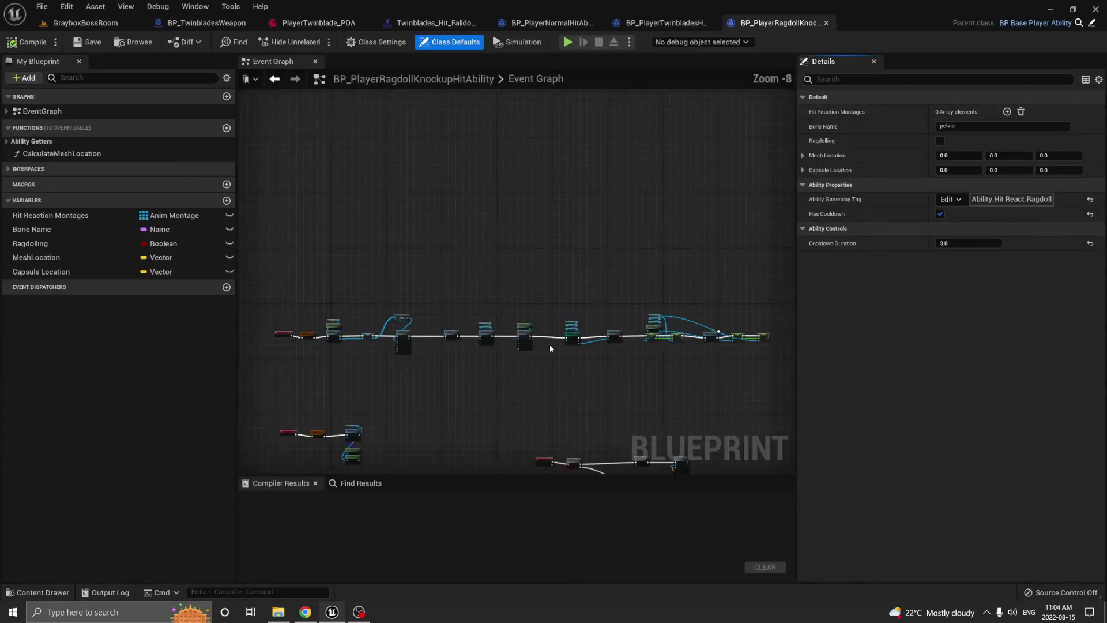
right_drag(550, 347, 651, 247)
scroll(651, 247, down, 1)
drag(721, 155, 254, 406)
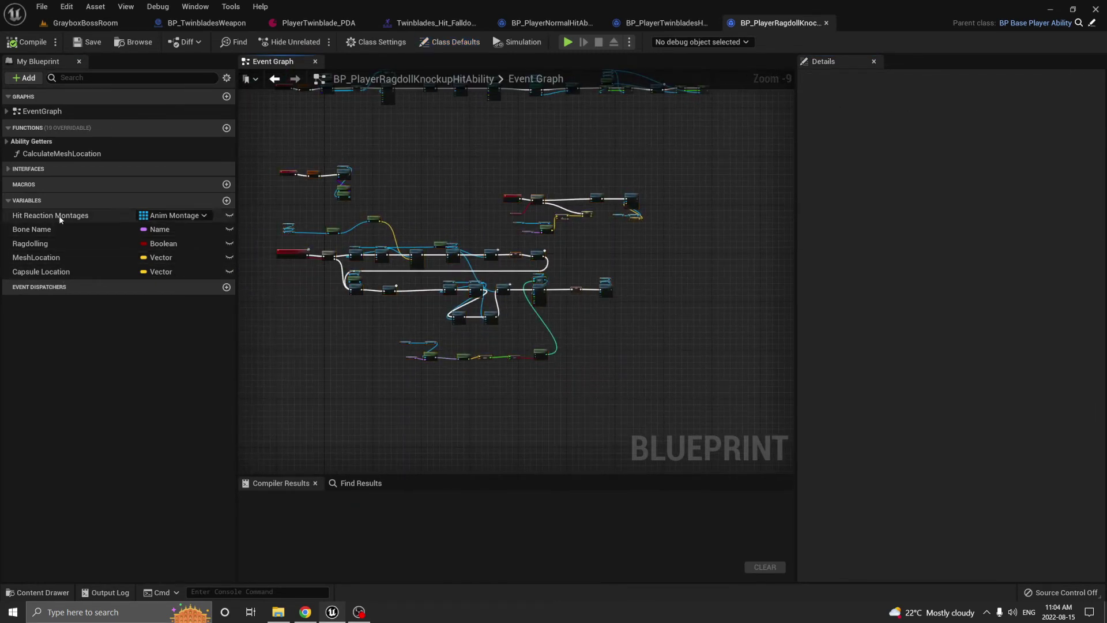
click(826, 23)
View the knockup ability's three montages: Twinblade_Hit_Up_ALL_Montage, Twinblades_Hit_Falldown_End_Montage and Twinblades_Falldown_F_End_Montage
click(311, 24)
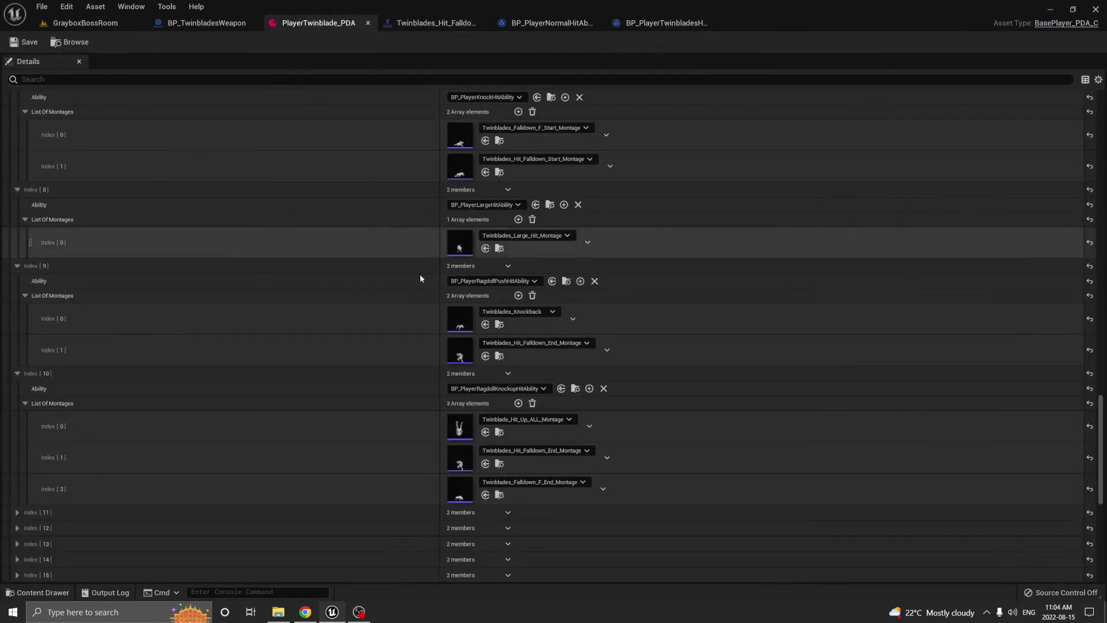
double_click(450, 435)
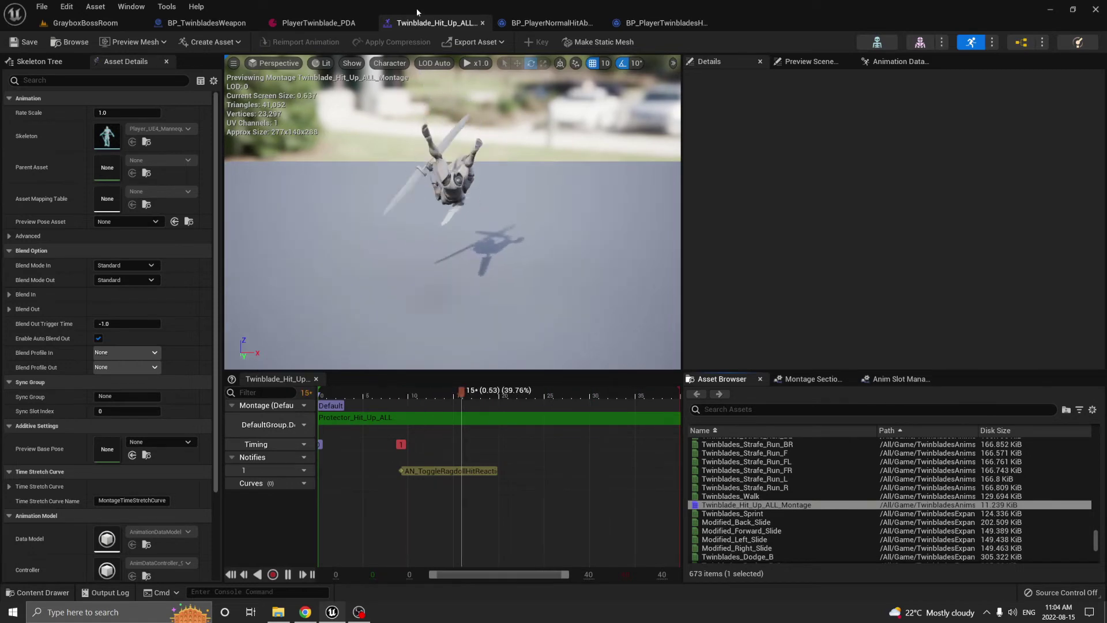
click(331, 24)
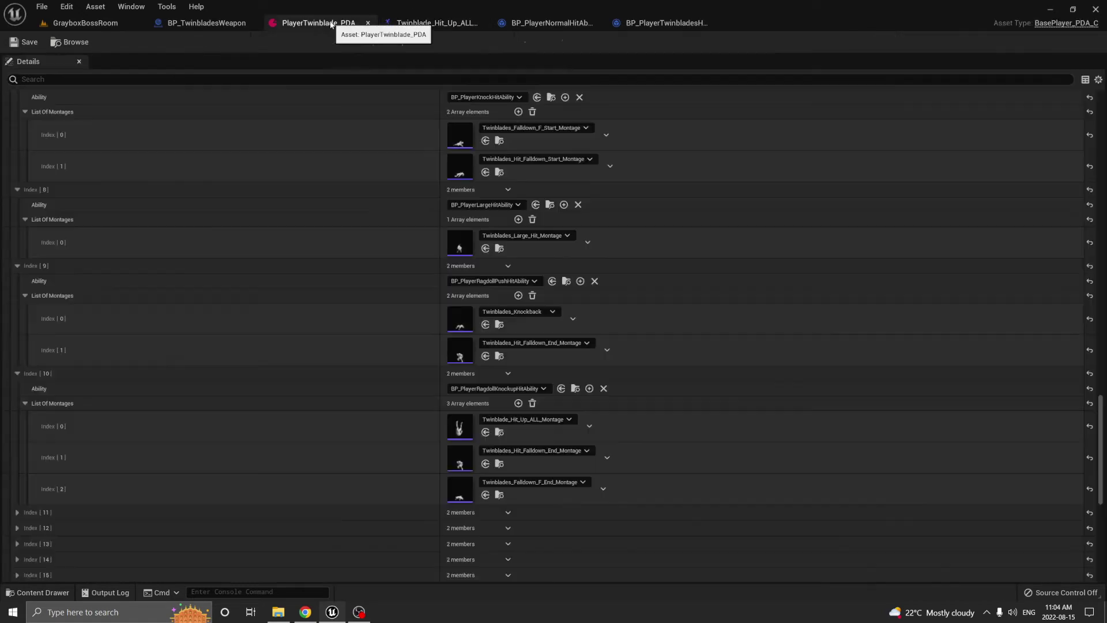
double_click(460, 457)
click(323, 23)
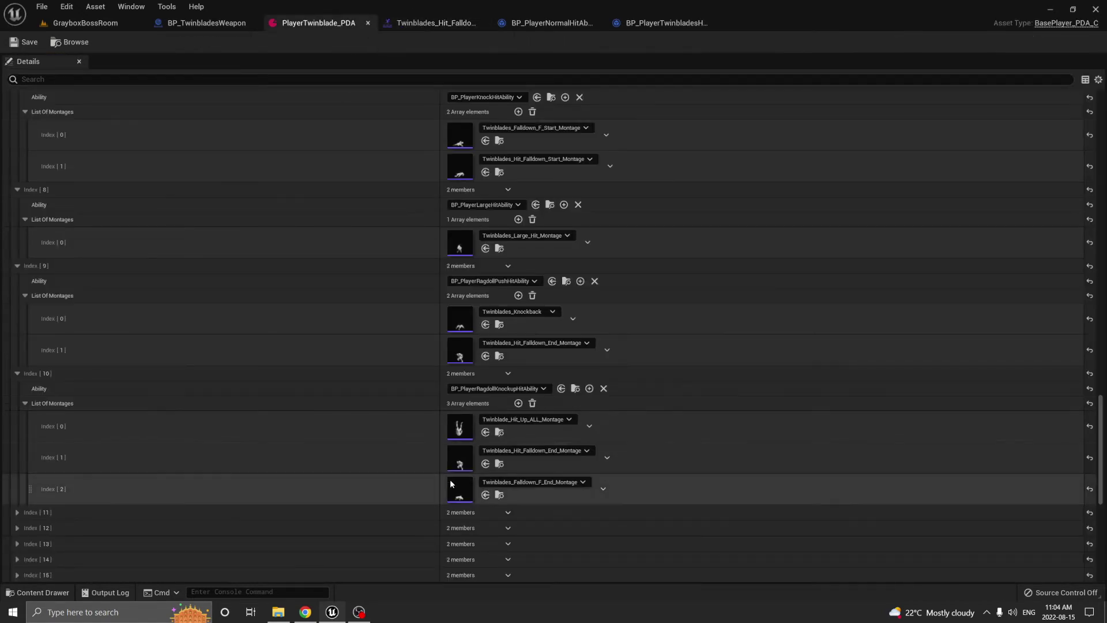
double_click(456, 480)
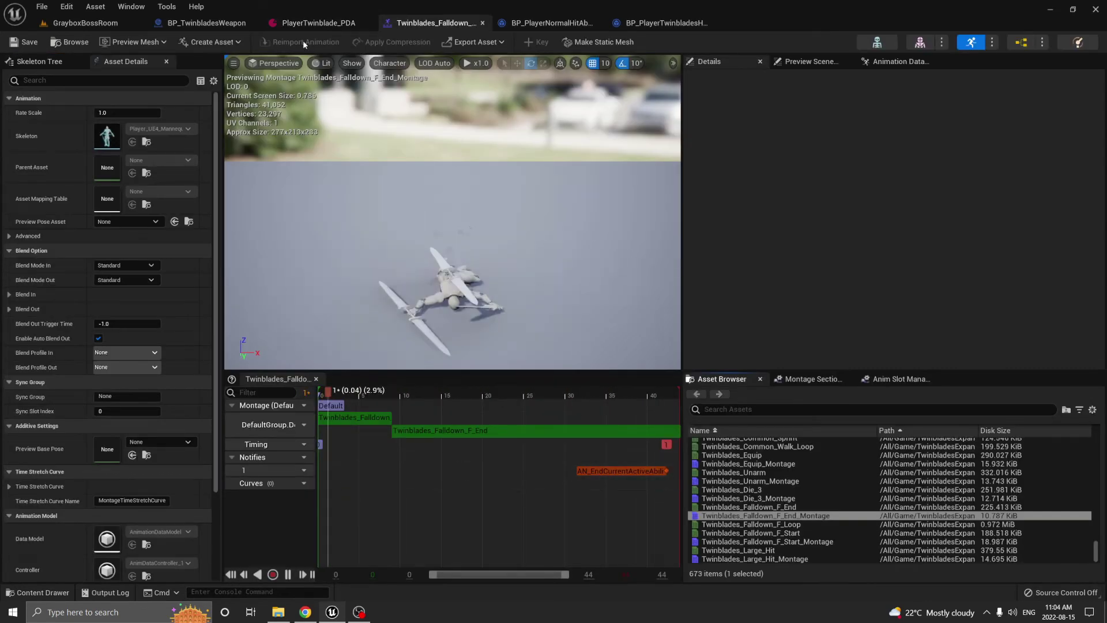
Open GSF_ExecuteHim_RM_02_Montage from the riposte attack ability at index 11 and inspect its hide-twinblade and end-current-ability notifies
click(319, 23)
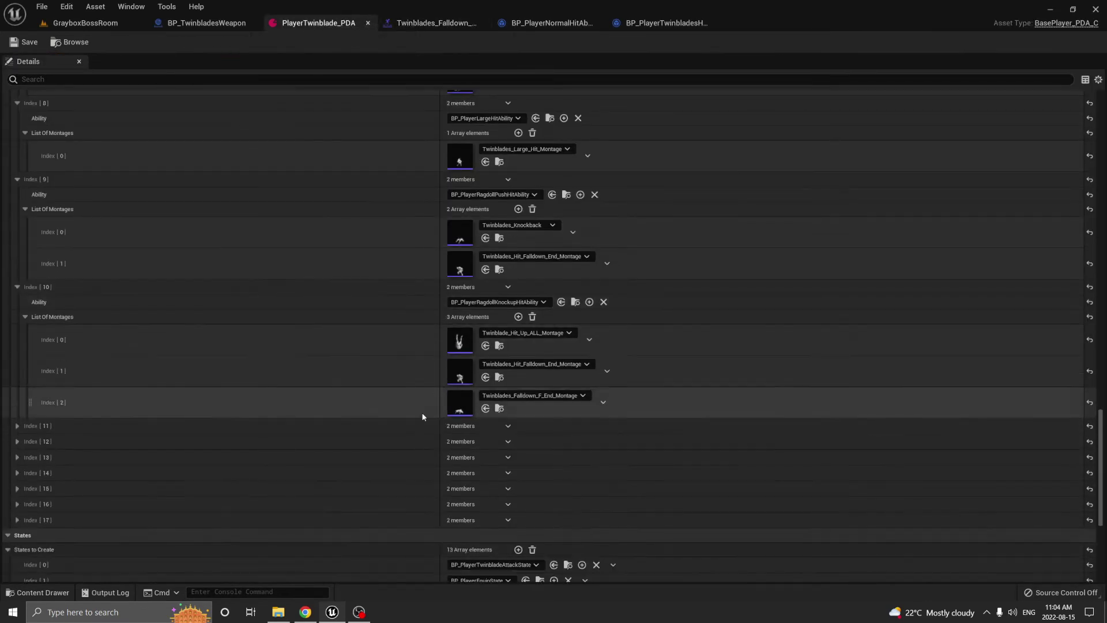
click(17, 427)
click(25, 403)
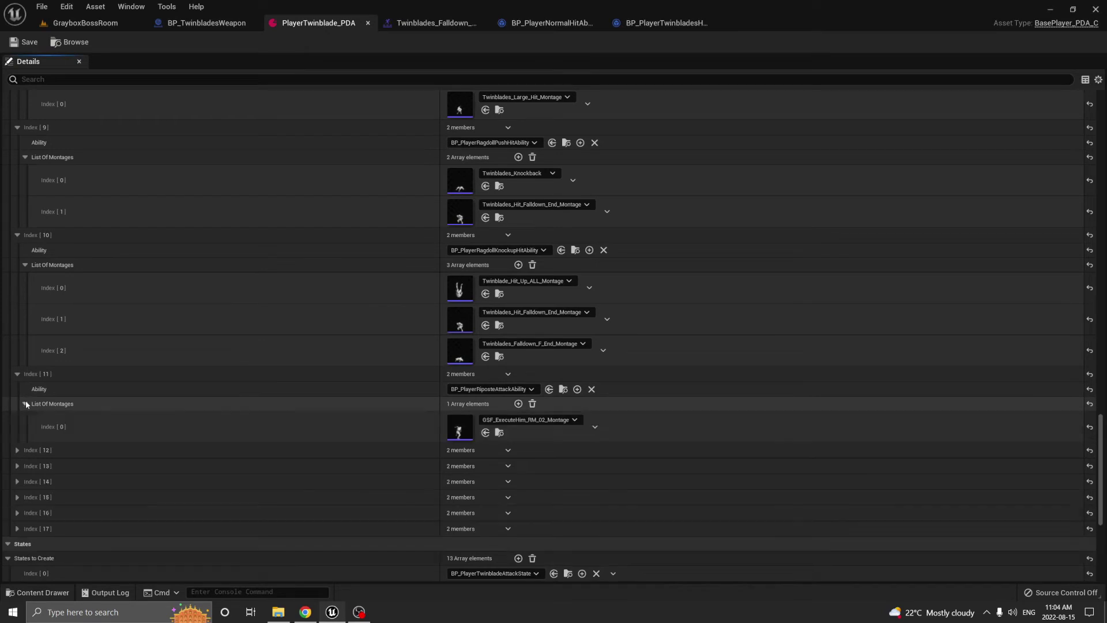
double_click(460, 428)
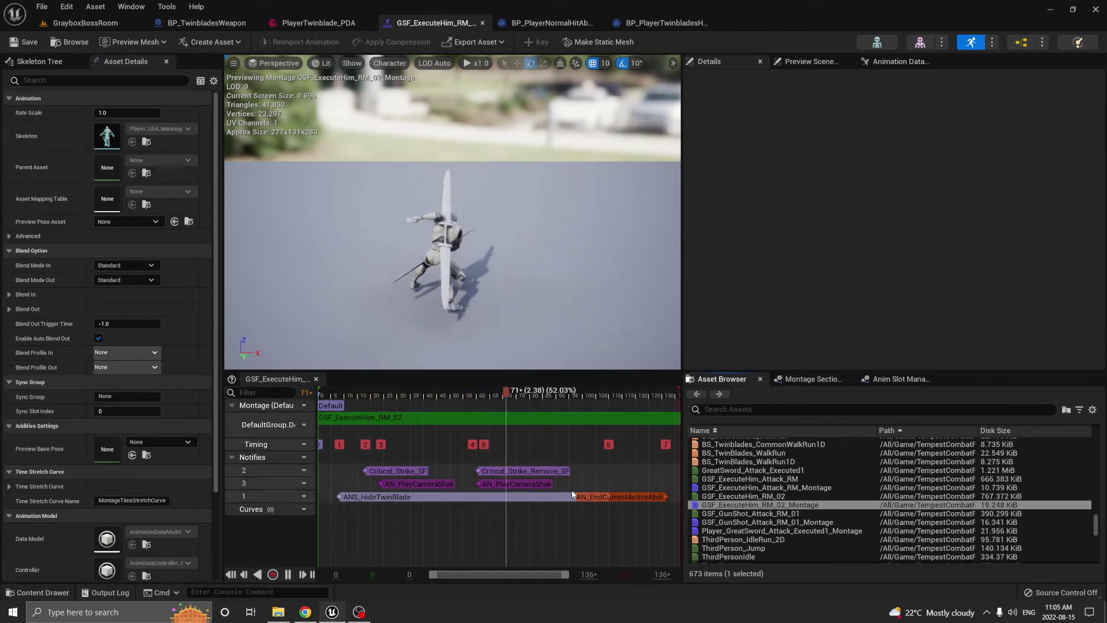
click(445, 497)
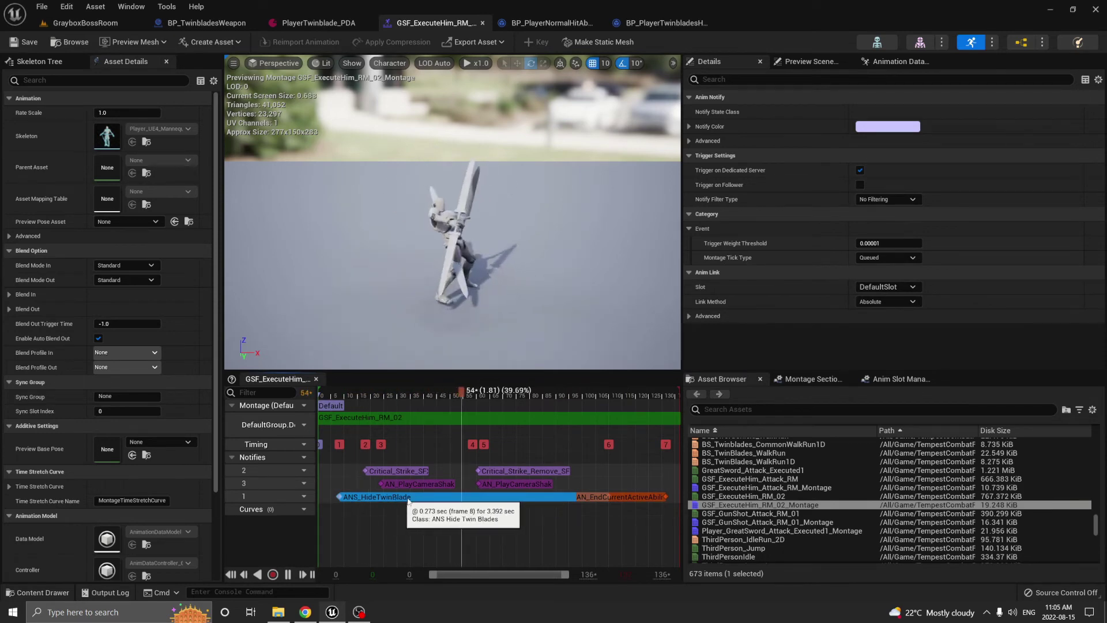
click(644, 497)
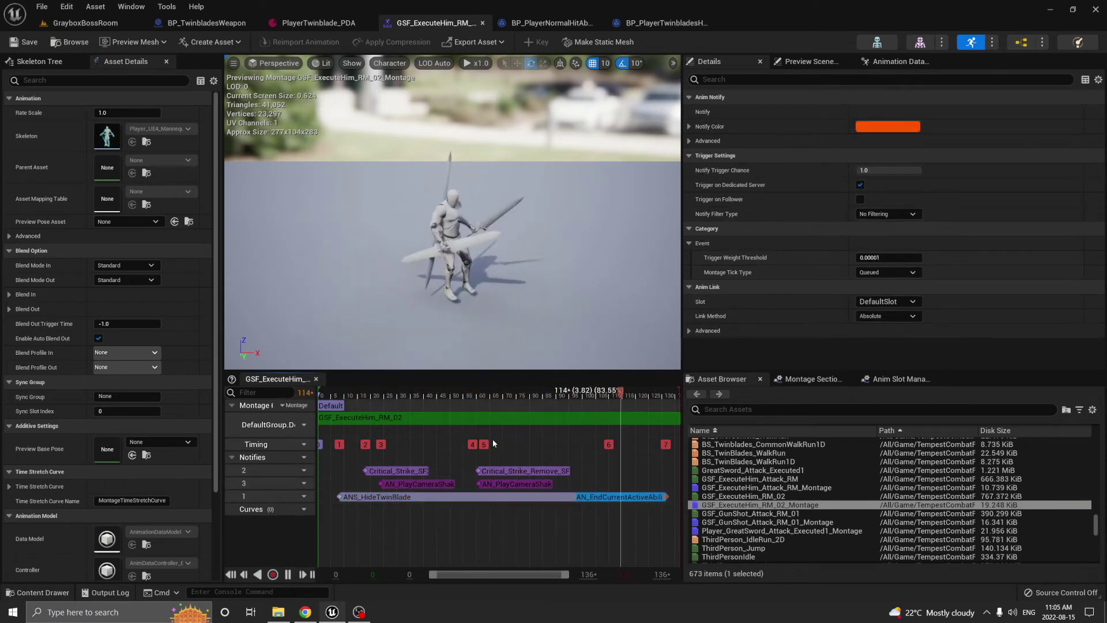
Expand the equip ability at index 12 in PlayerTwinblade_PDA and view the notifies of Twinblades_Equip_Montage
click(319, 22)
scroll(36, 416, down, 1)
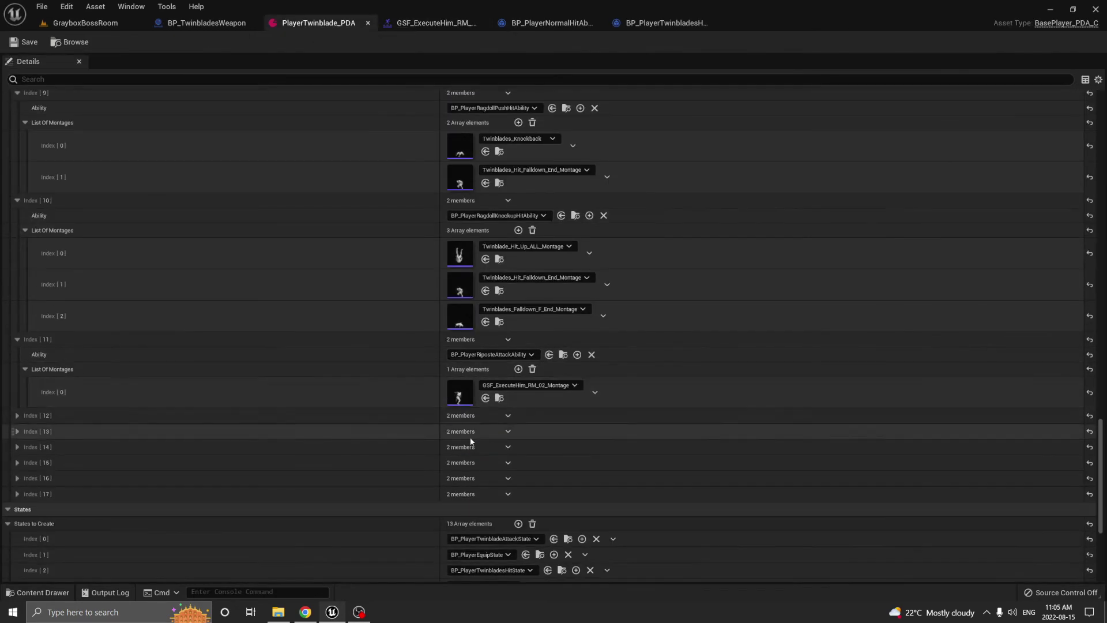
click(18, 415)
scroll(106, 428, down, 2)
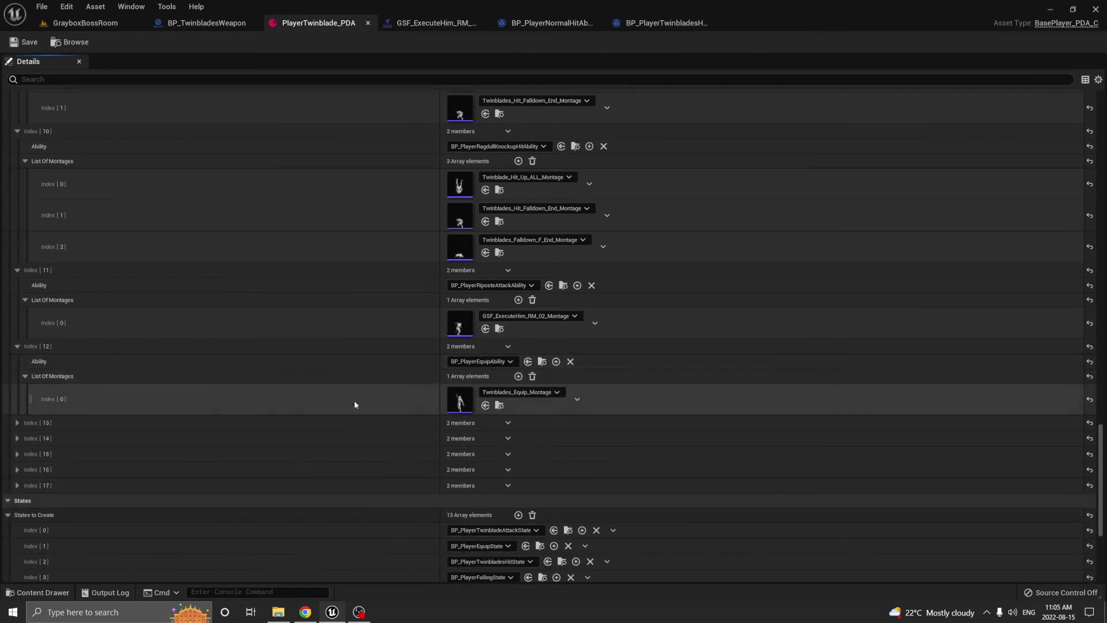
double_click(469, 403)
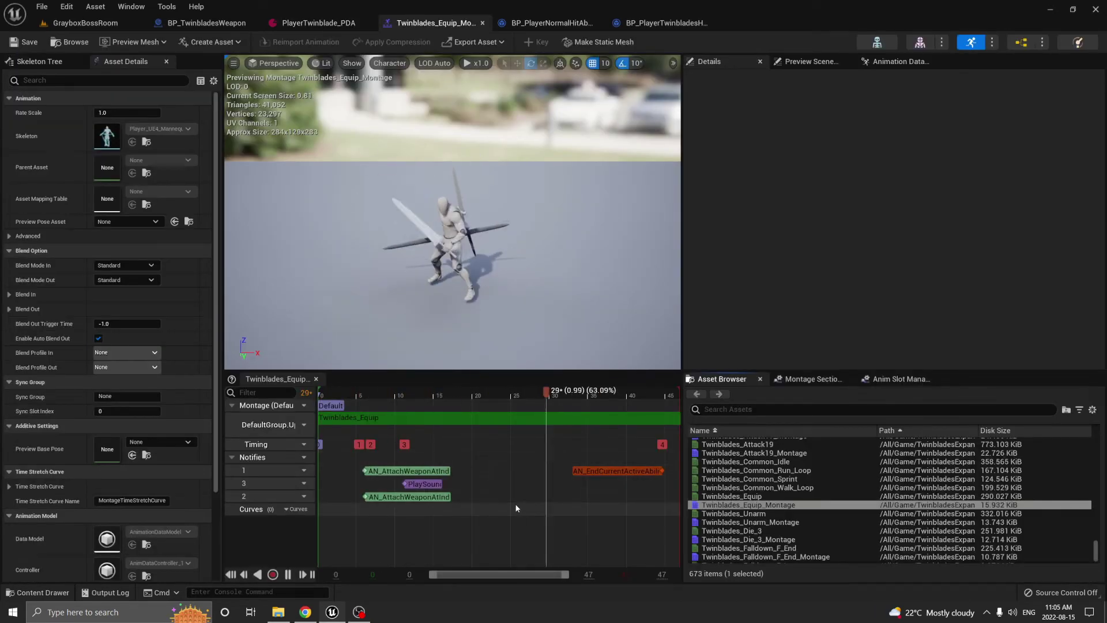
Open Twinblades_Unarm_Montage from the unequip ability at index 13 and inspect both of its attach weapon notifies
click(310, 28)
click(17, 371)
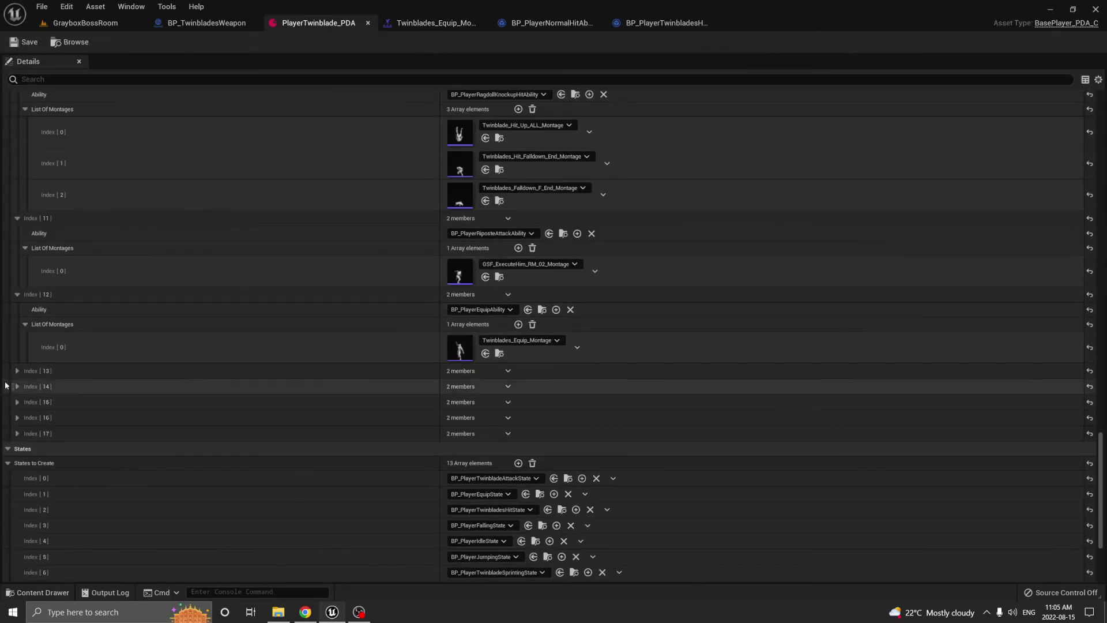
click(25, 400)
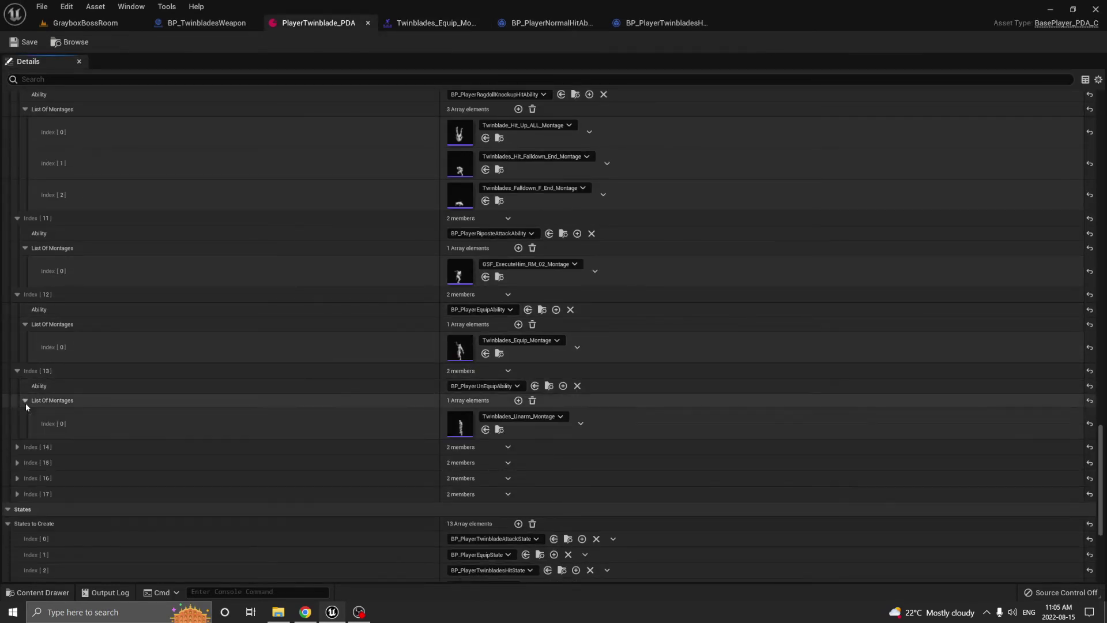
double_click(460, 424)
click(551, 470)
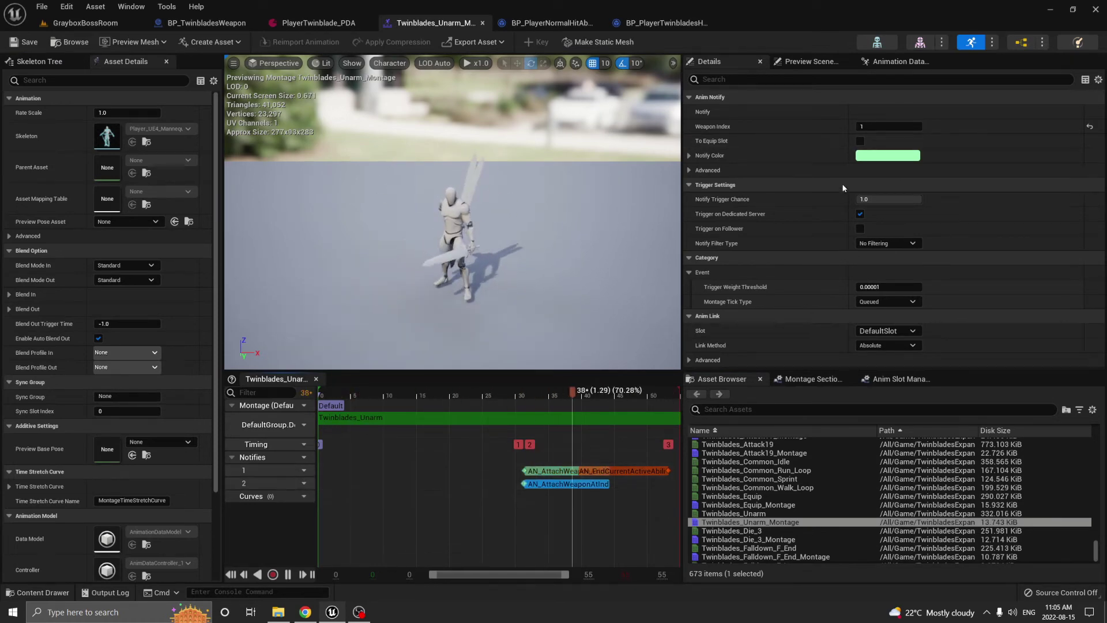
click(569, 484)
Open Twinblades_Die_3_Montage from the normal death ability at index 14 and view its sections and notifies
click(321, 22)
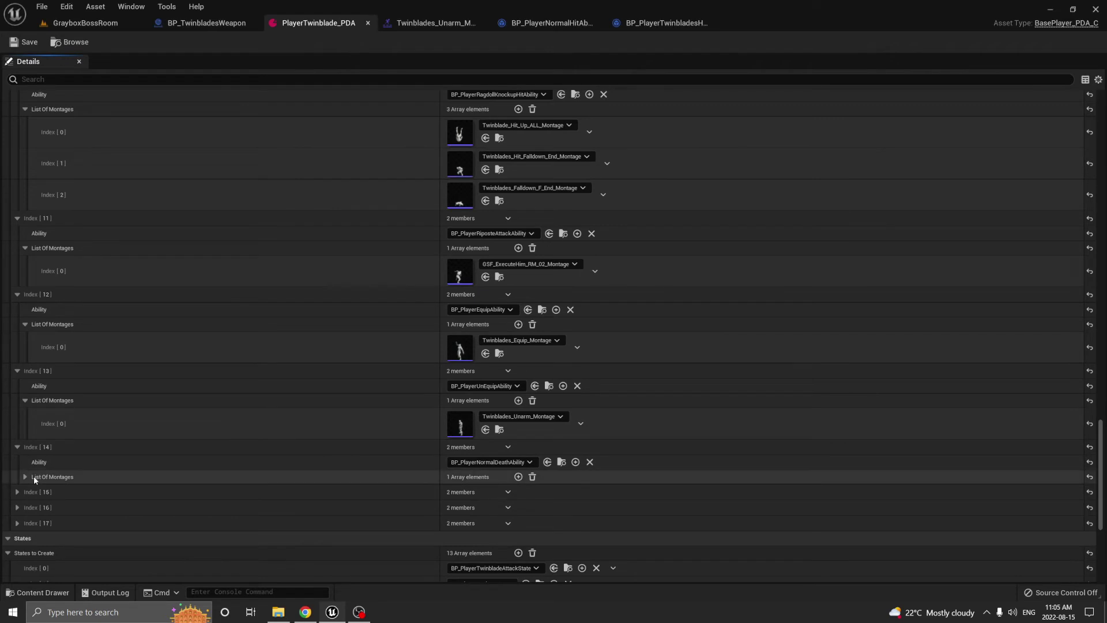
click(25, 477)
double_click(464, 502)
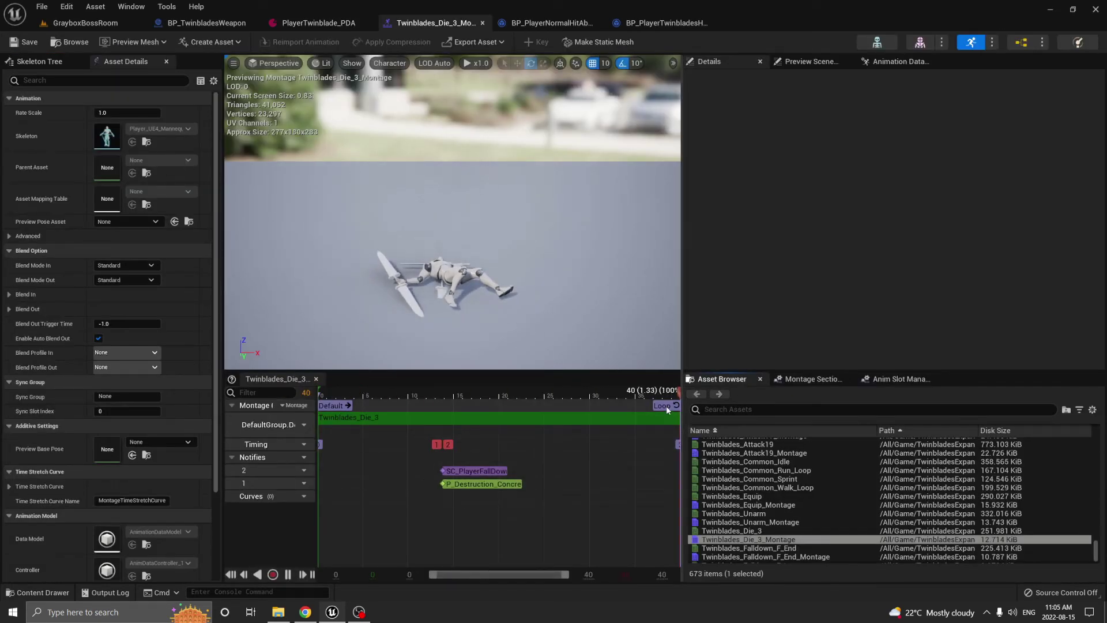
Expand the grab death ability at index 15 in PlayerTwinblade_PDA and inspect the animation segment of NewAnimation_Montage
click(299, 26)
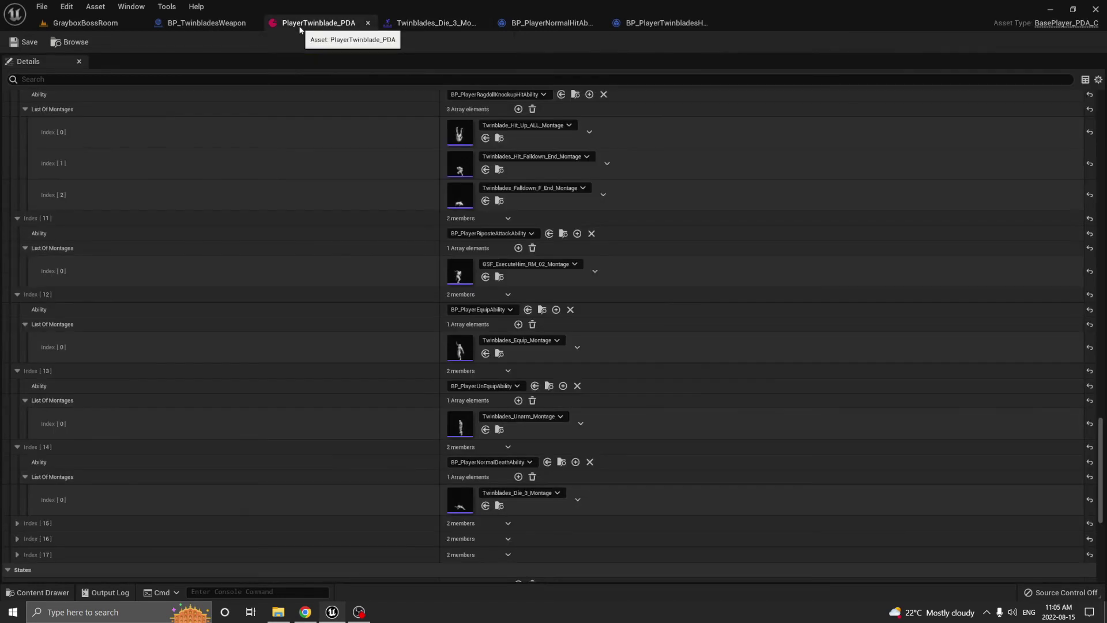
scroll(217, 544, down, 2)
click(17, 471)
scroll(36, 479, down, 2)
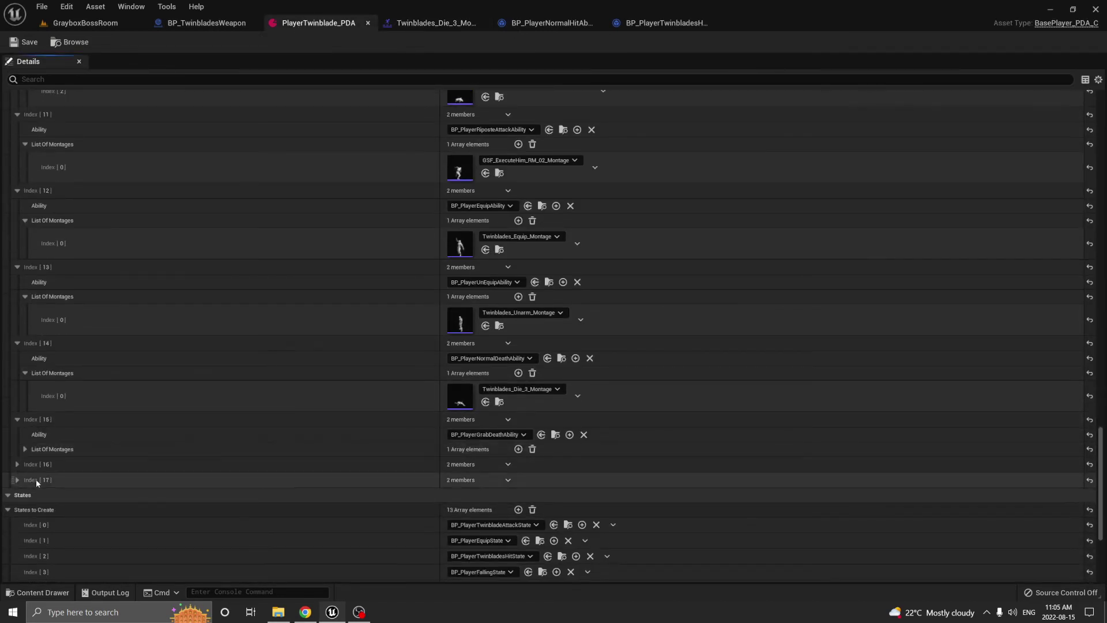
click(25, 448)
scroll(241, 461, down, 1)
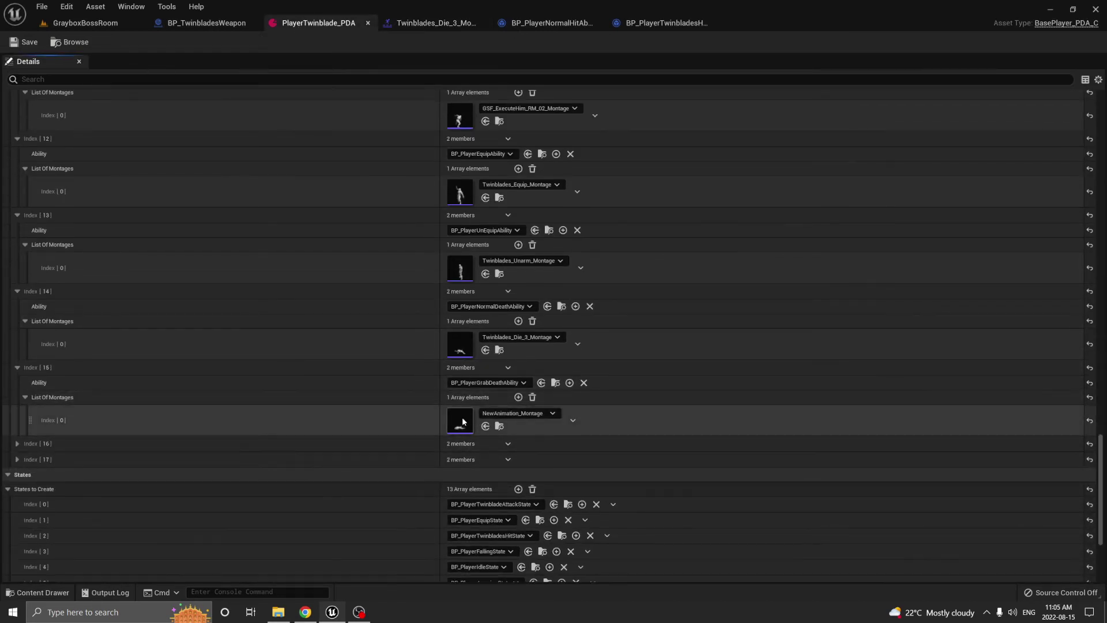
double_click(458, 421)
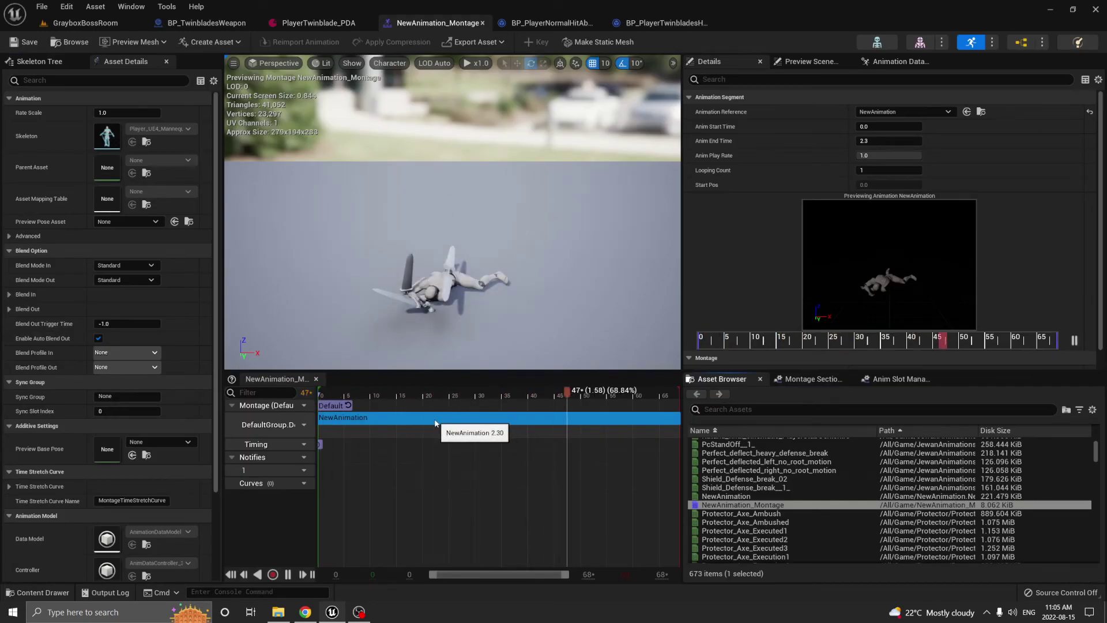
Expand the convert ability at index 16 in PlayerTwinblade_PDA and view the notifies of Sword2Blades_Transform01_Montage
click(341, 23)
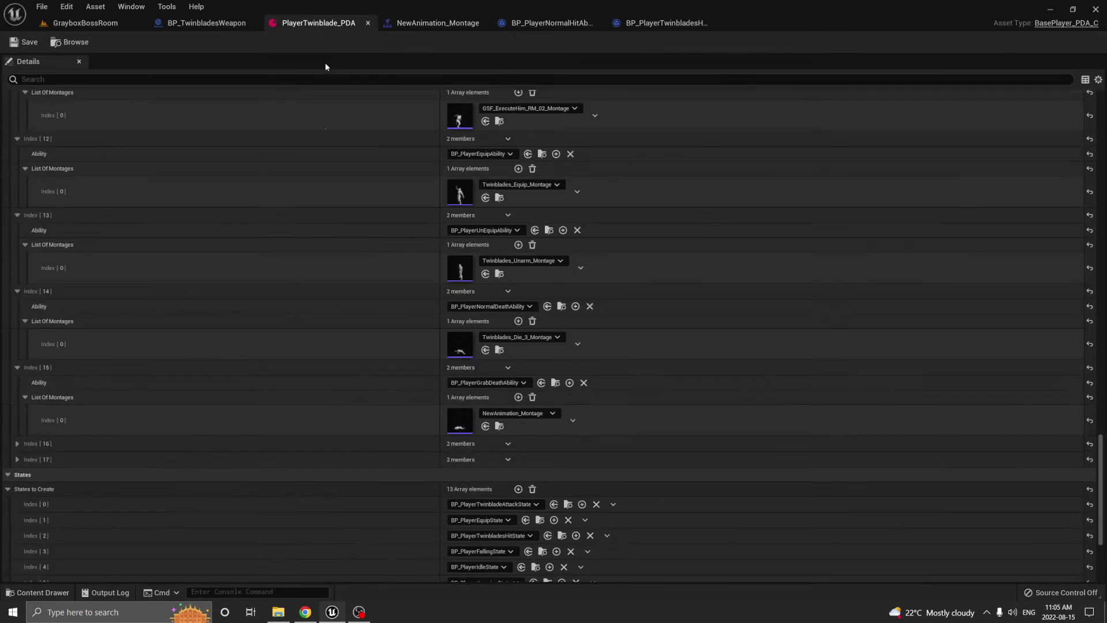
scroll(81, 389, down, 2)
click(18, 374)
click(25, 403)
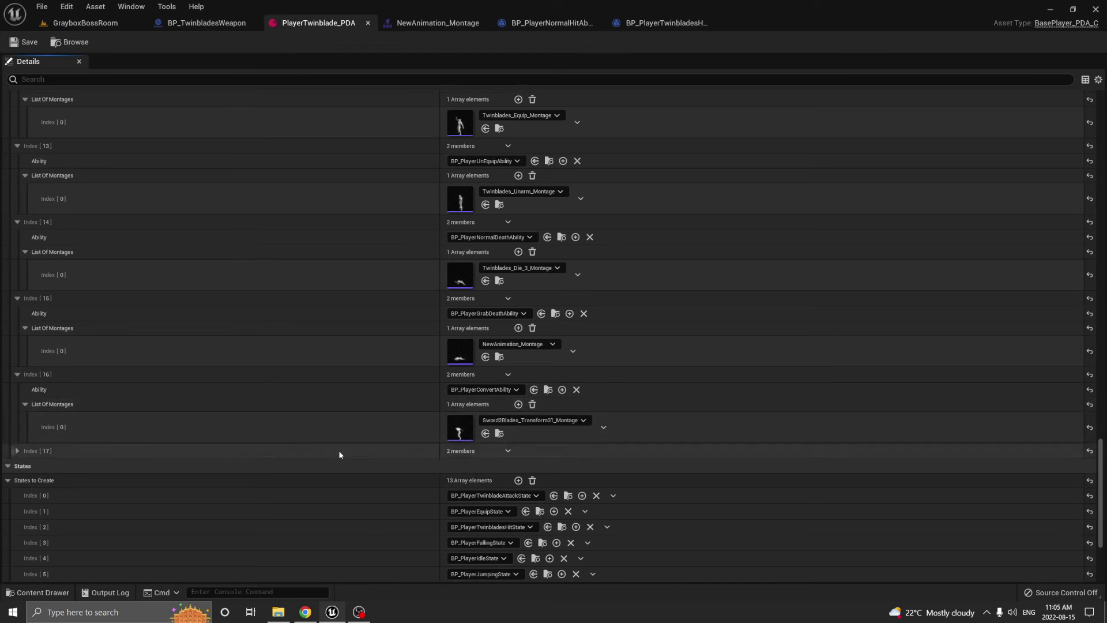
double_click(459, 427)
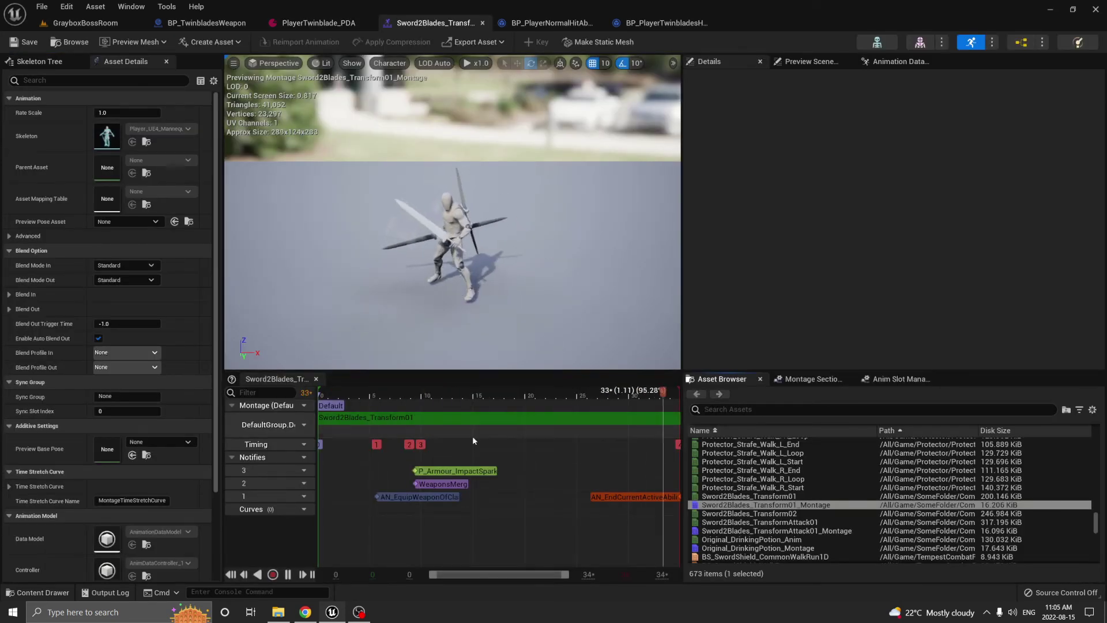
Inspect the WeaponsMerge notify of the transform montage, then open the AN_EquipWeaponOfClass notify blueprint and examine its SpawnActor and Equip Weapon nodes
click(441, 485)
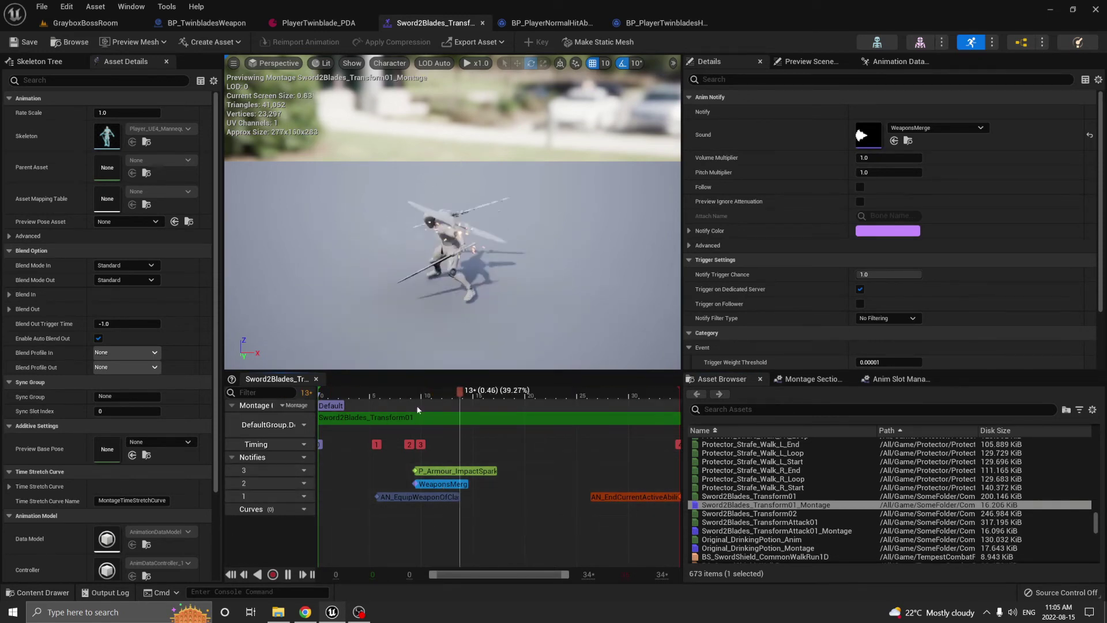
click(441, 396)
right_click(392, 497)
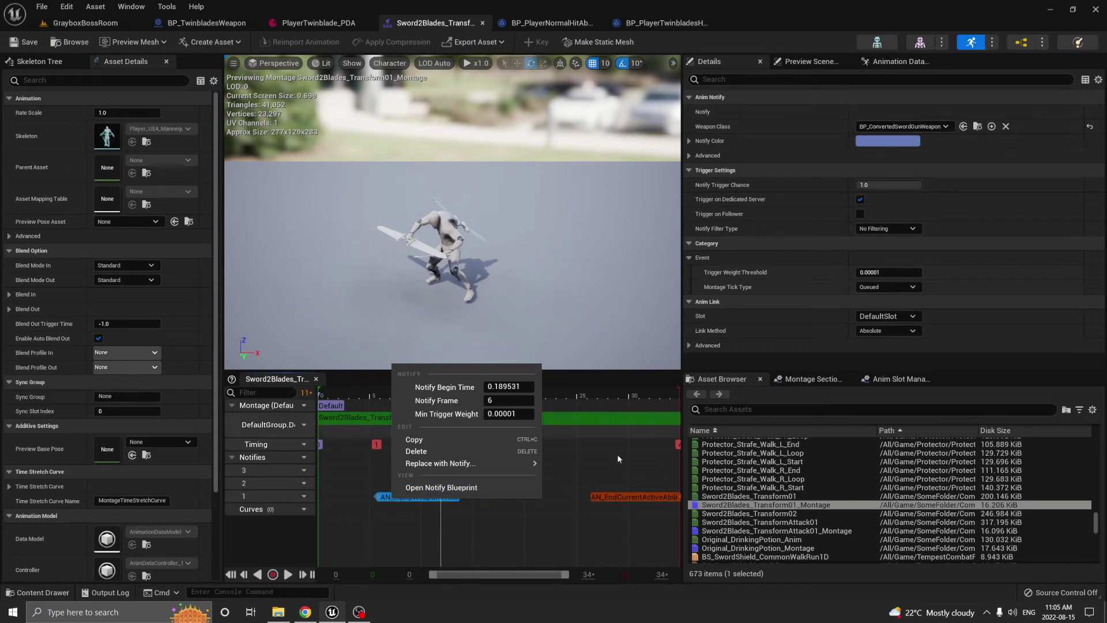
click(461, 491)
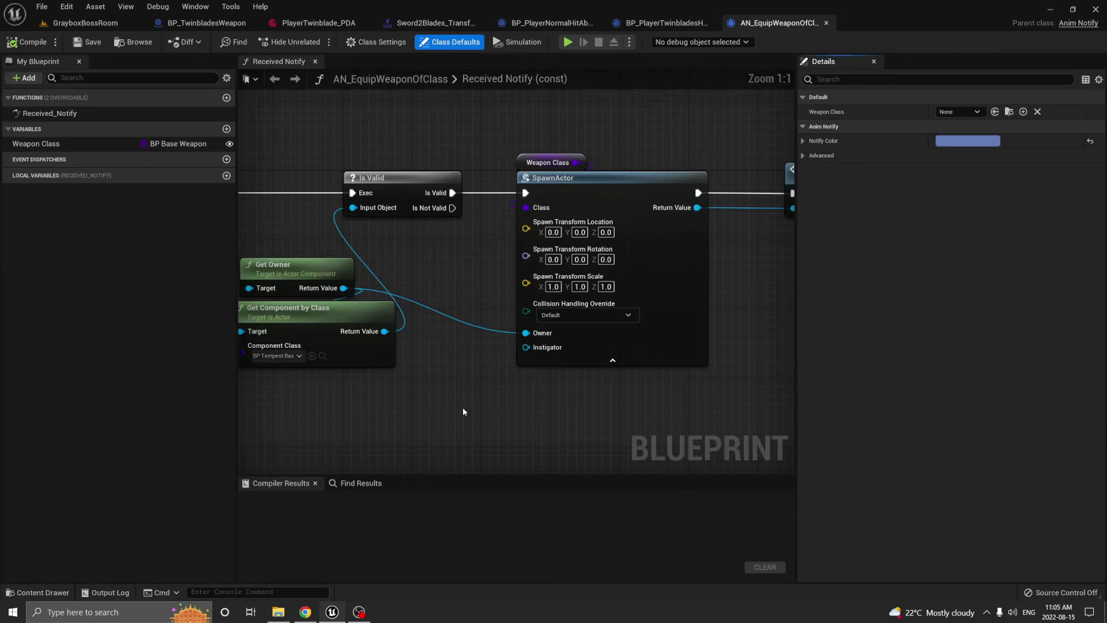
drag(477, 357, 646, 202)
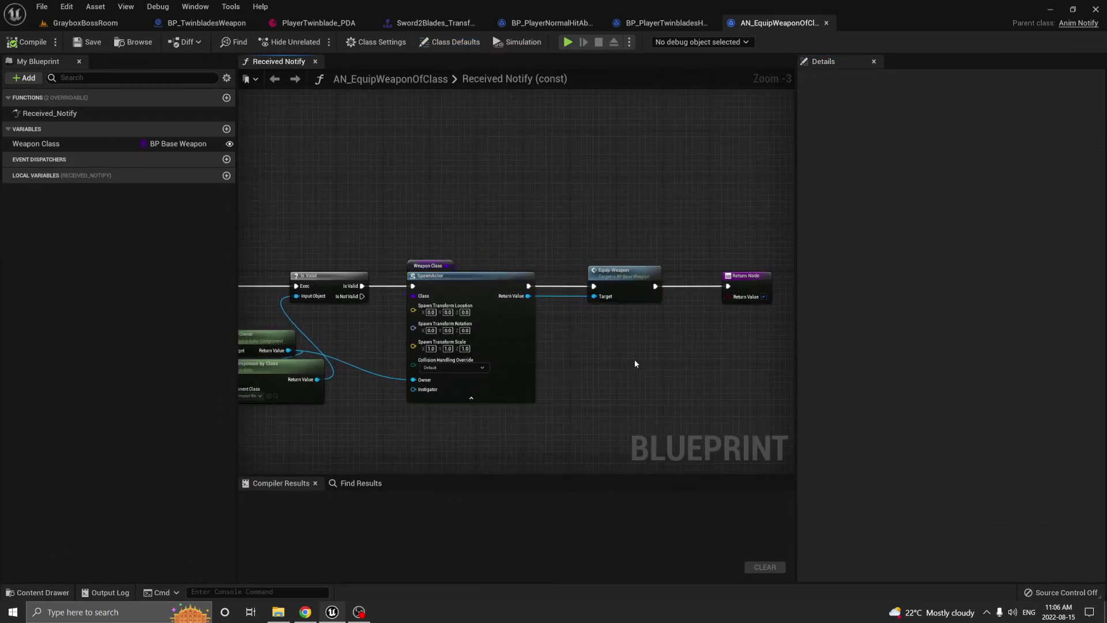
scroll(634, 362, up, 2)
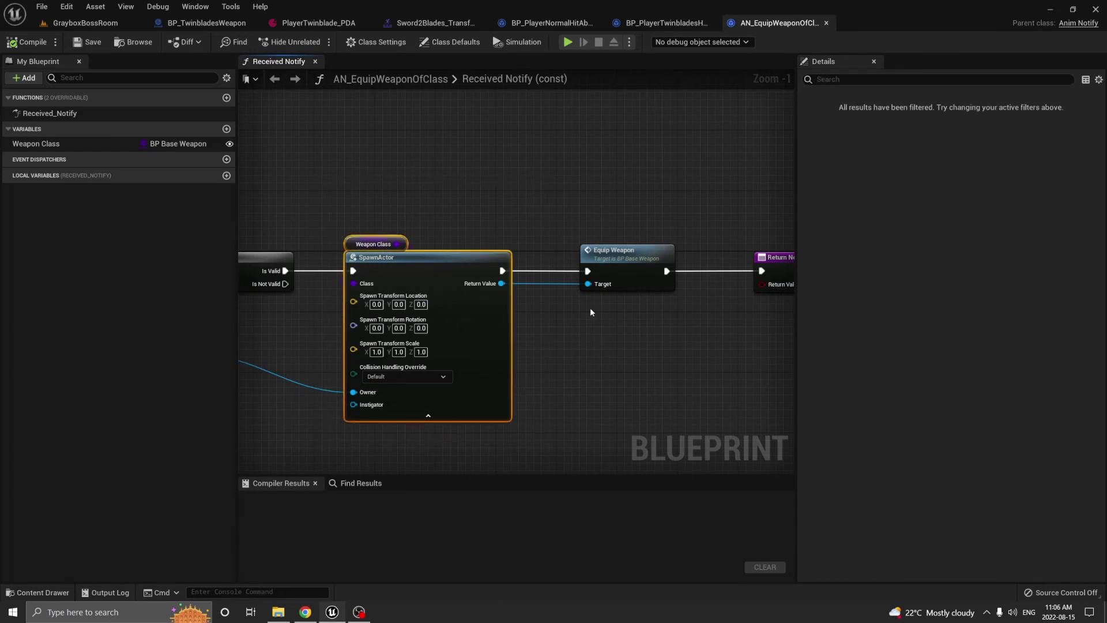
Review the BP_TwinbladesWeapon event graph for comparison, then return to AN_EquipWeaponOfClass and inspect its Weapon Class variable
click(206, 22)
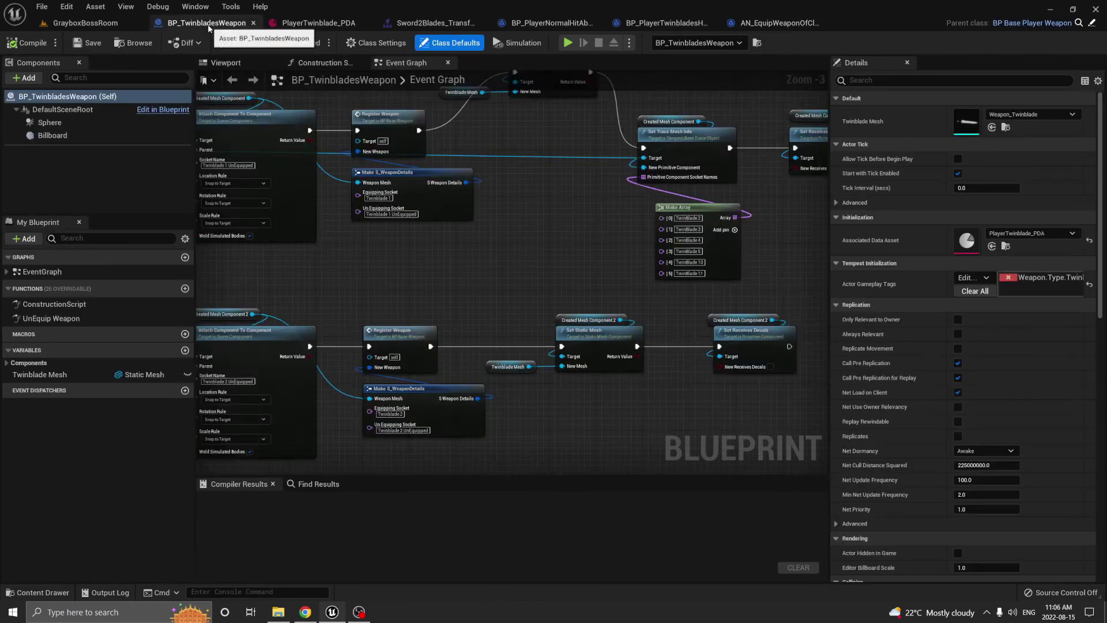
right_drag(518, 303, 433, 342)
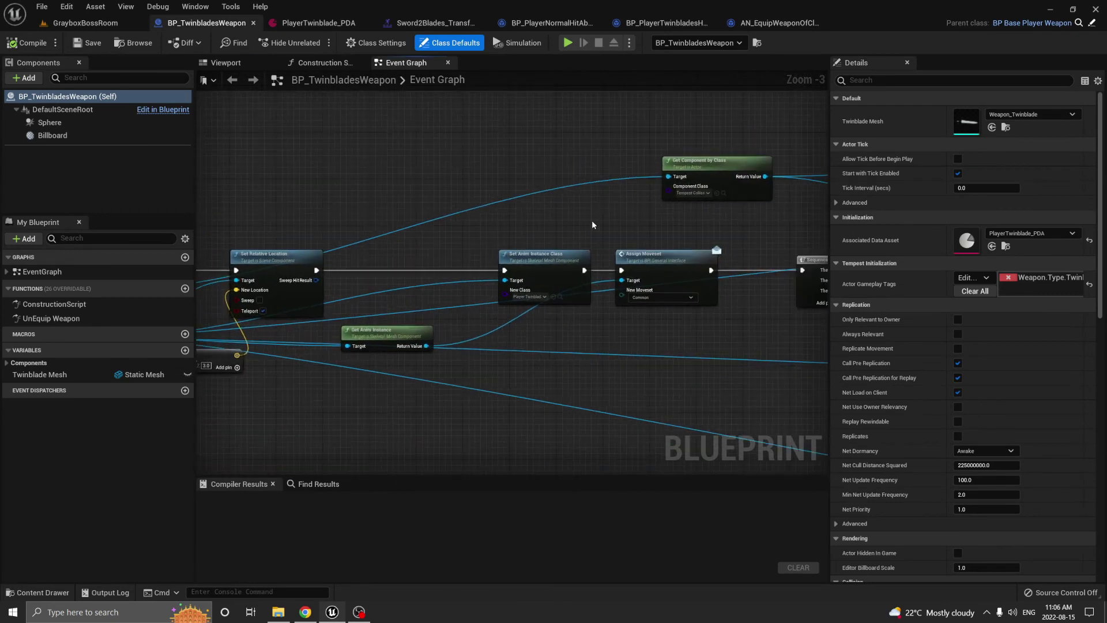
drag(592, 221, 496, 355)
click(762, 23)
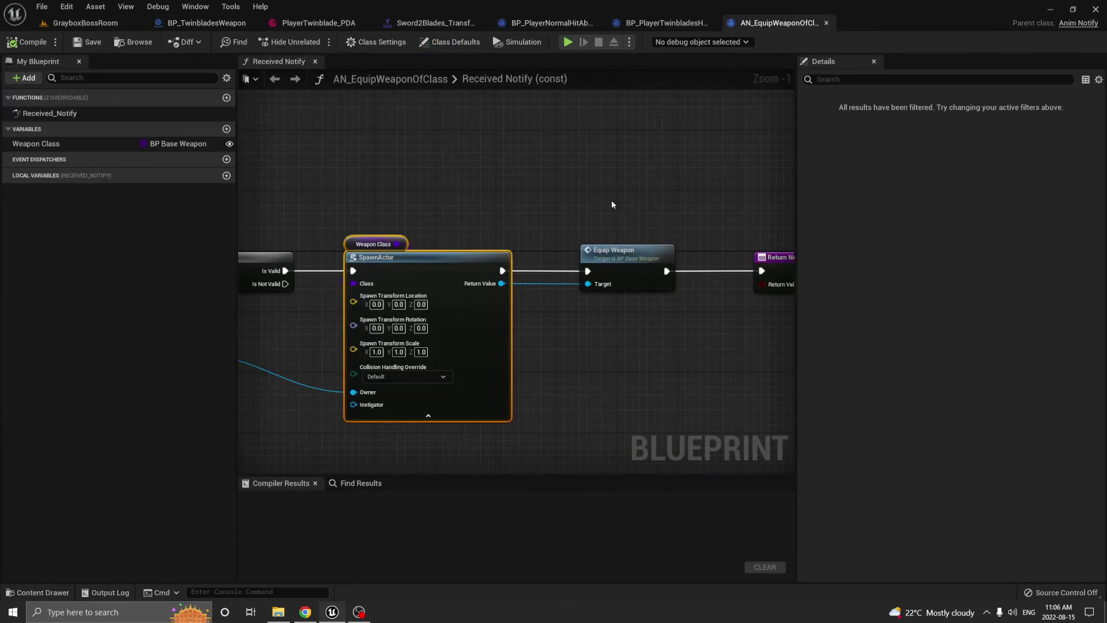
click(575, 378)
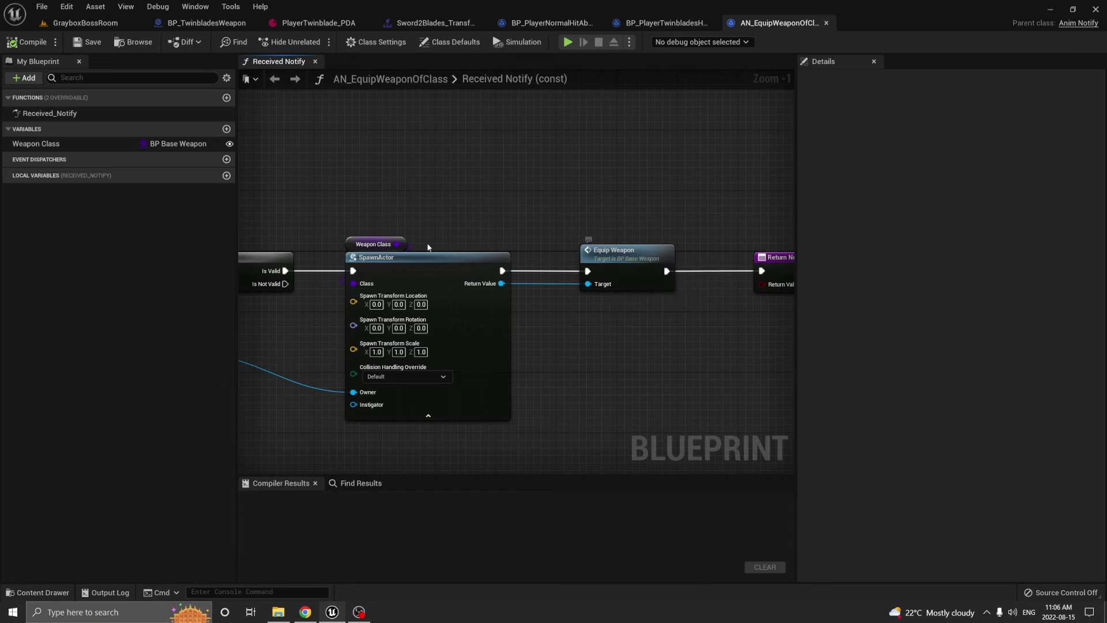
click(346, 244)
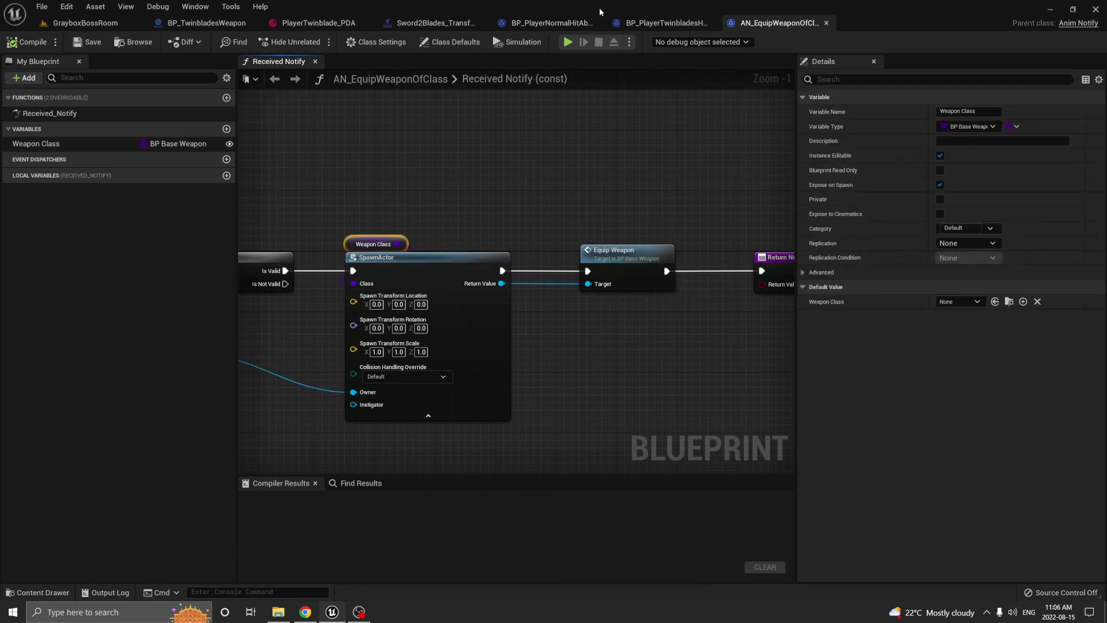
Open BP_ConvertedSwordGunWeapon, the weapon class set in the montage's equip notify, view its event graph and close it
click(450, 23)
click(977, 127)
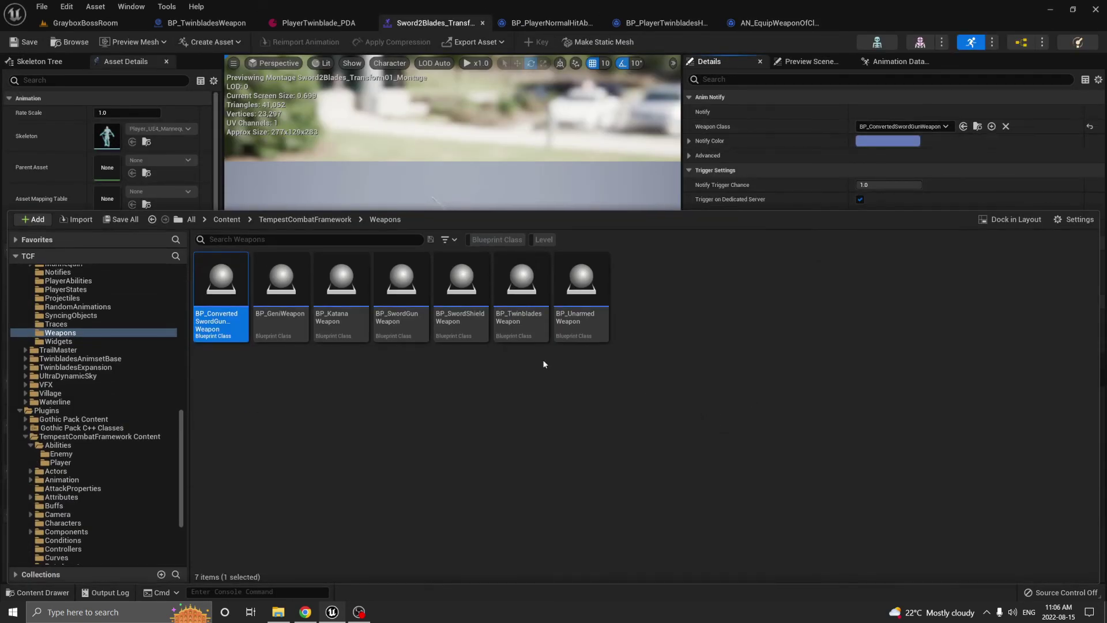
double_click(233, 314)
scroll(431, 262, down, 2)
scroll(558, 282, up, 4)
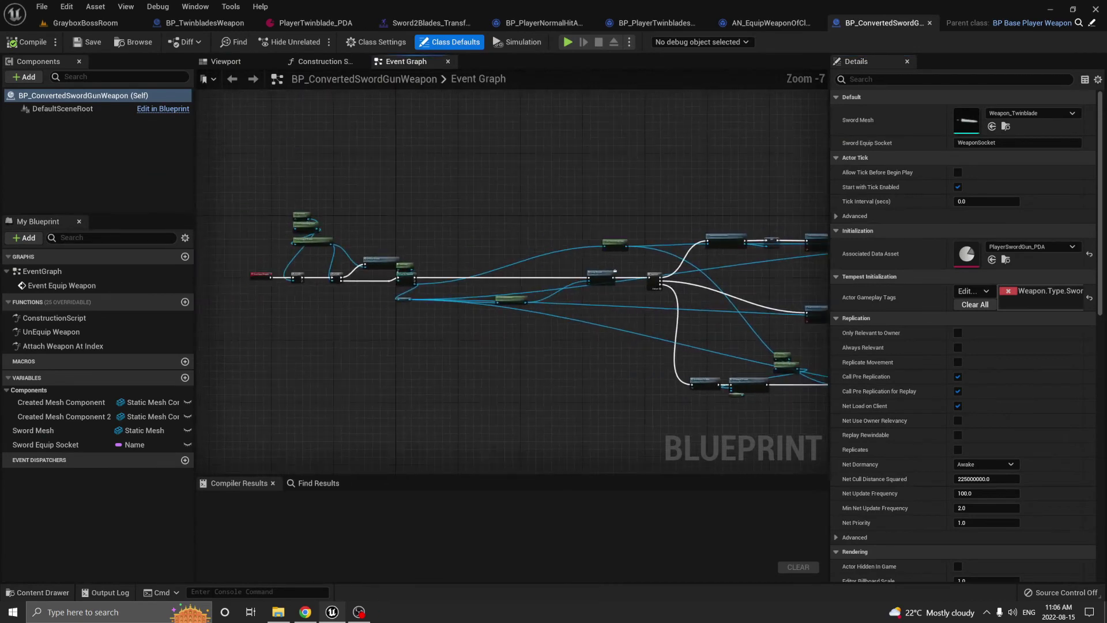
drag(326, 310, 326, 310)
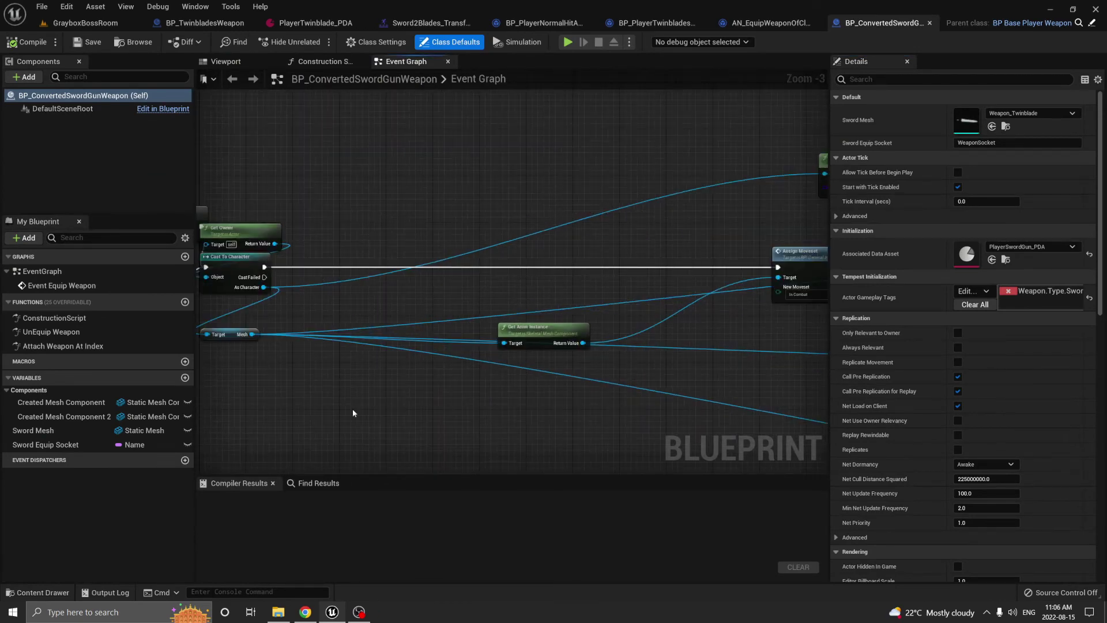
click(930, 23)
Return to Sword2Blades_Transform01_Montage and preview the transformation around its weapon merge notifies
click(398, 23)
click(325, 22)
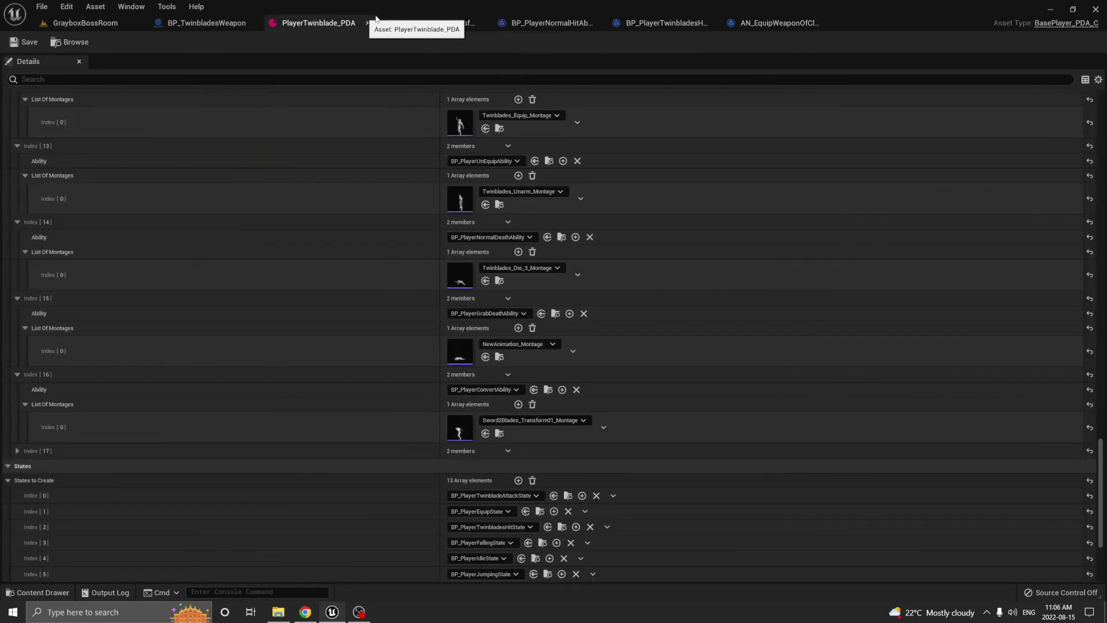
click(426, 23)
click(399, 392)
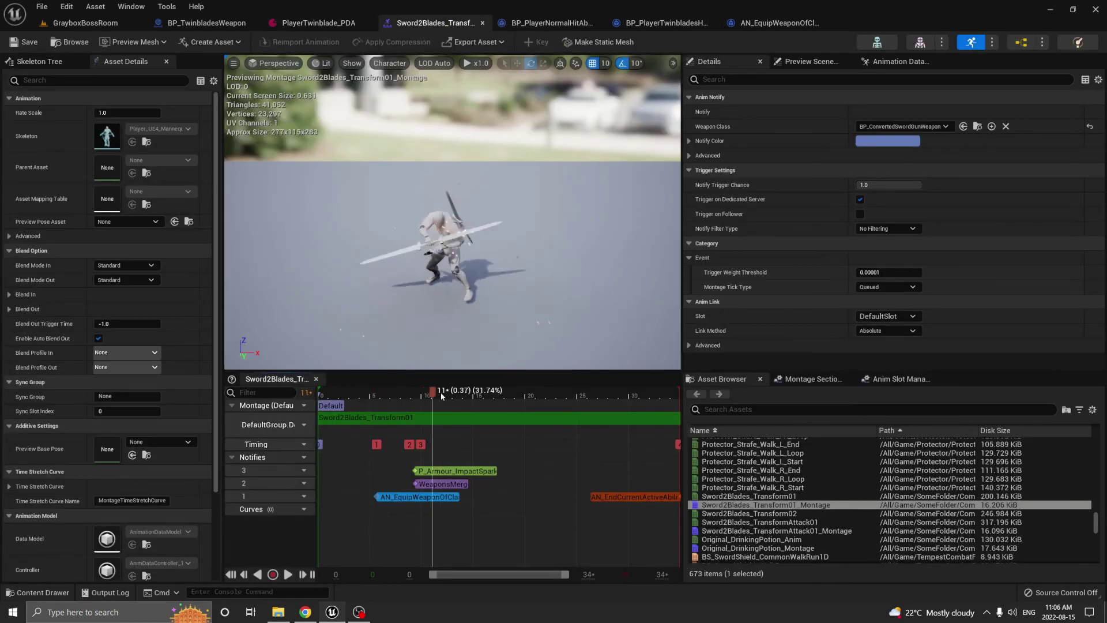
Expand the ability at index 17 in PlayerTwinblade_PDA with its montage list, and open the BP_PlayerHealAbility blueprint
click(316, 23)
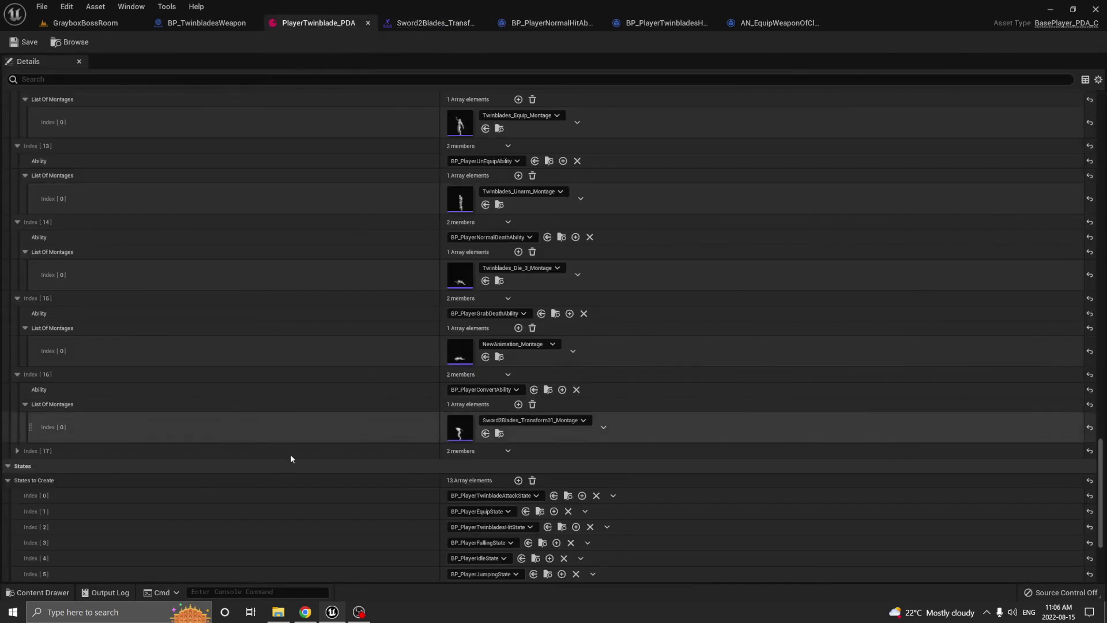
click(28, 449)
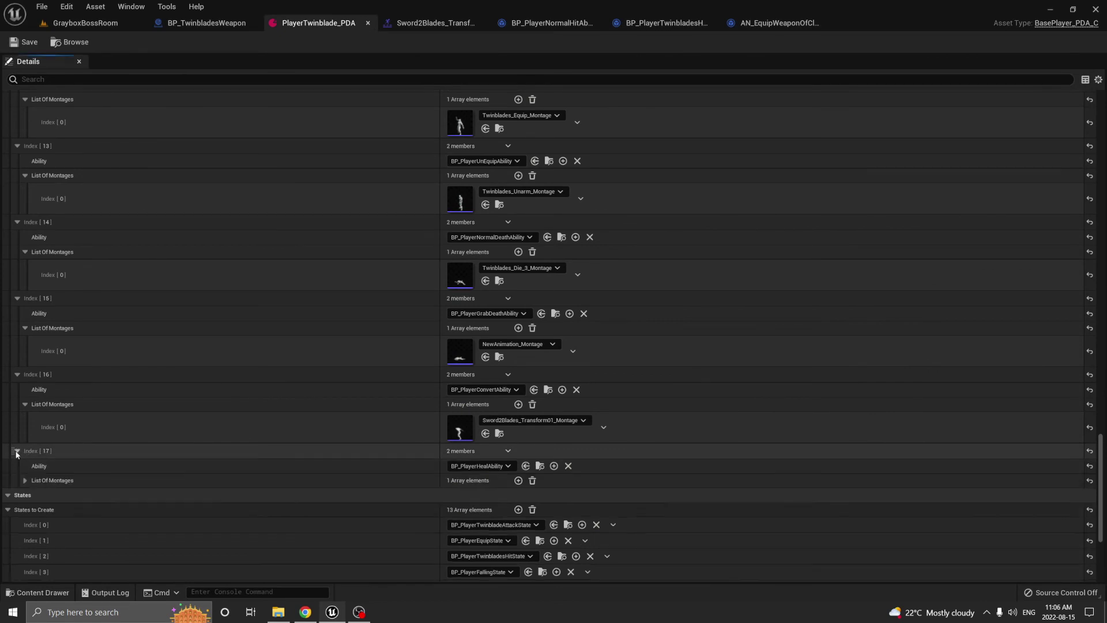
click(25, 480)
scroll(105, 475, down, 2)
click(540, 413)
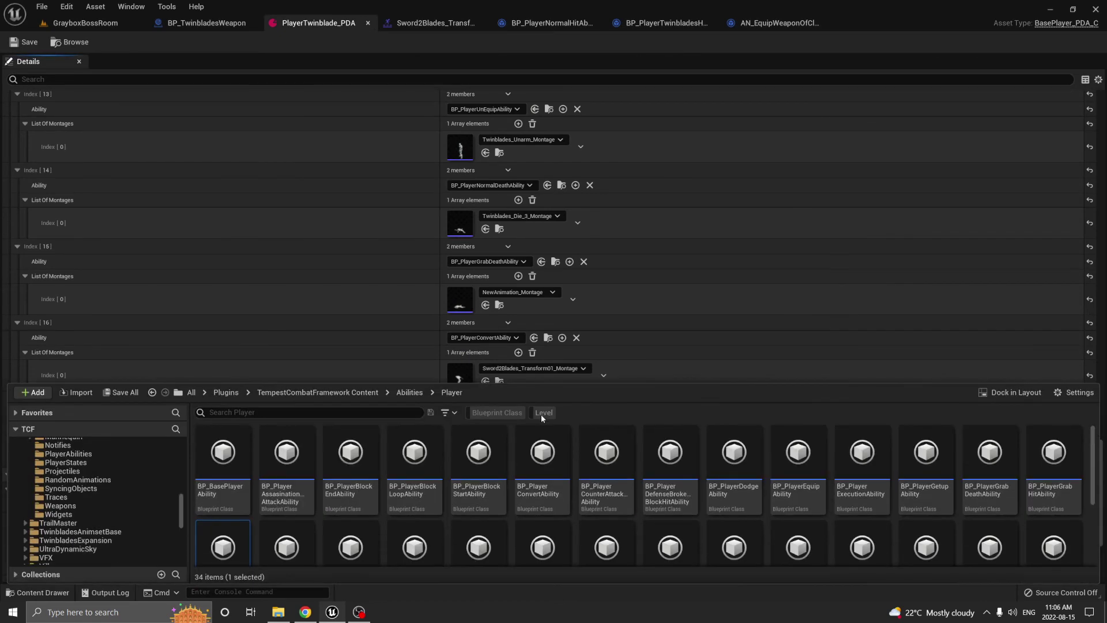
double_click(208, 537)
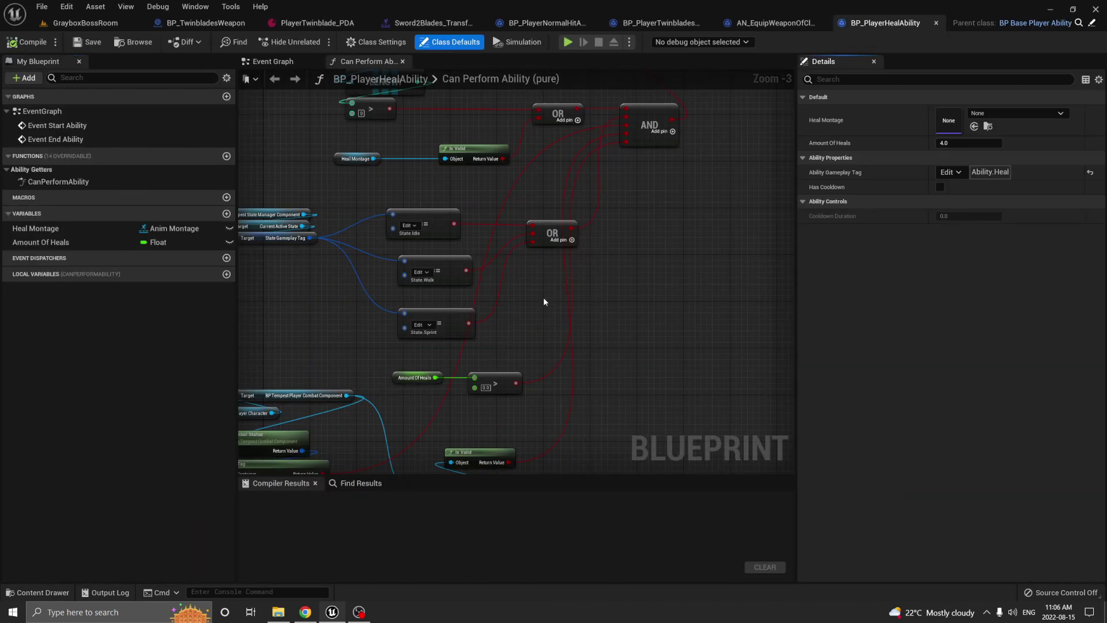
Inspect the Amount Of Heals variable and the node that decrements it in the heal ability's event graph
scroll(544, 296, down, 2)
scroll(490, 302, up, 2)
click(75, 242)
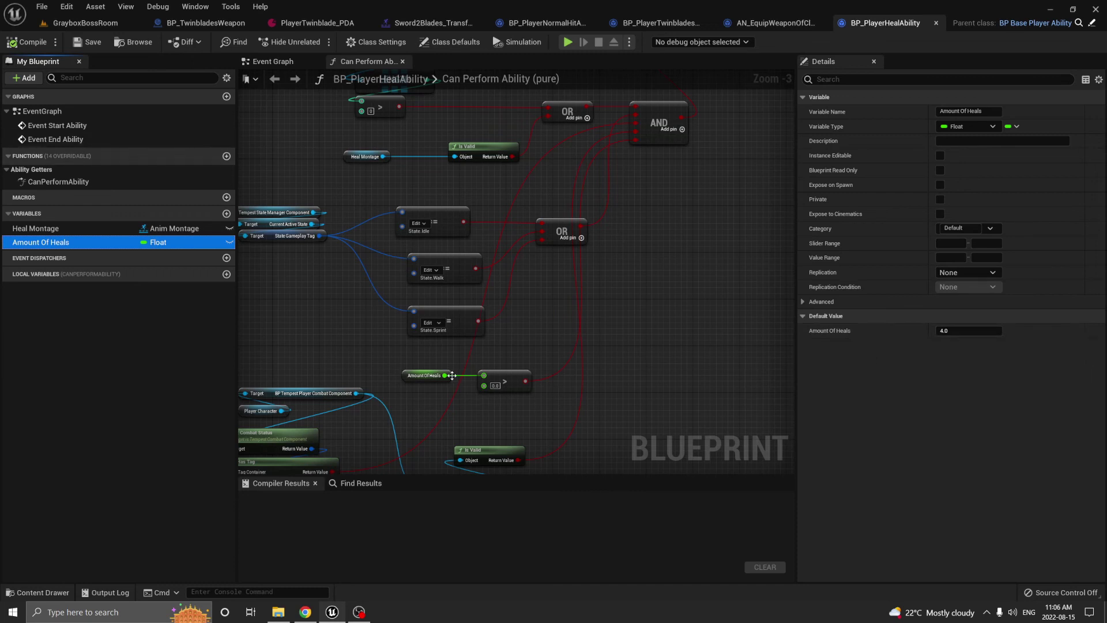
double_click(95, 112)
scroll(624, 206, up, 2)
drag(662, 123, 545, 327)
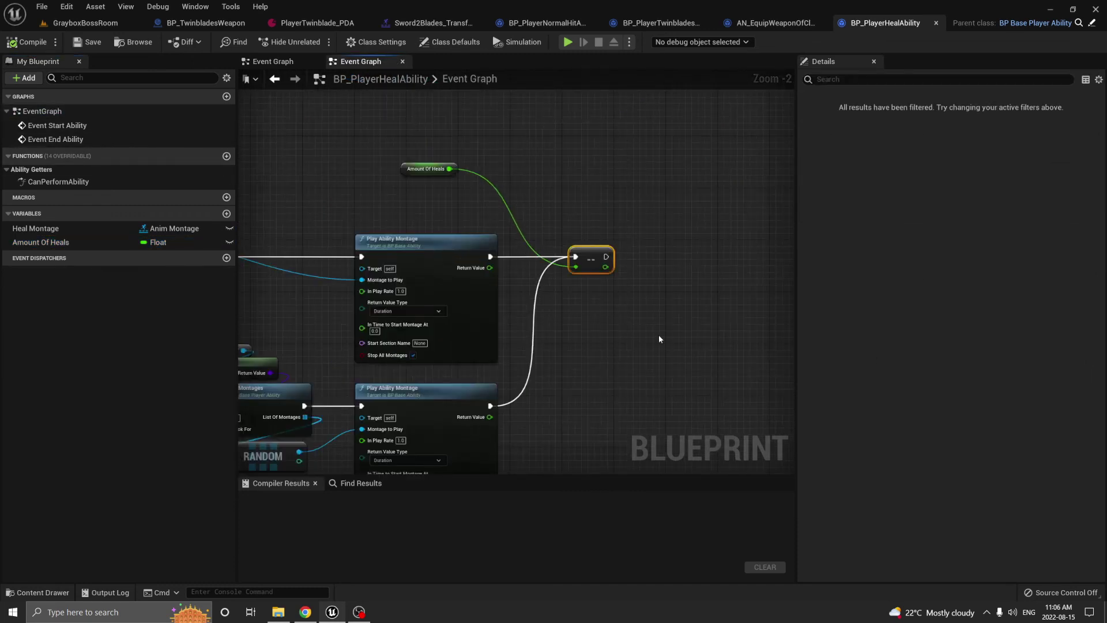
Open the heal ability's CanPerformAbility function and examine the check that Amount Of Heals is greater than 0
double_click(59, 182)
drag(714, 322, 479, 421)
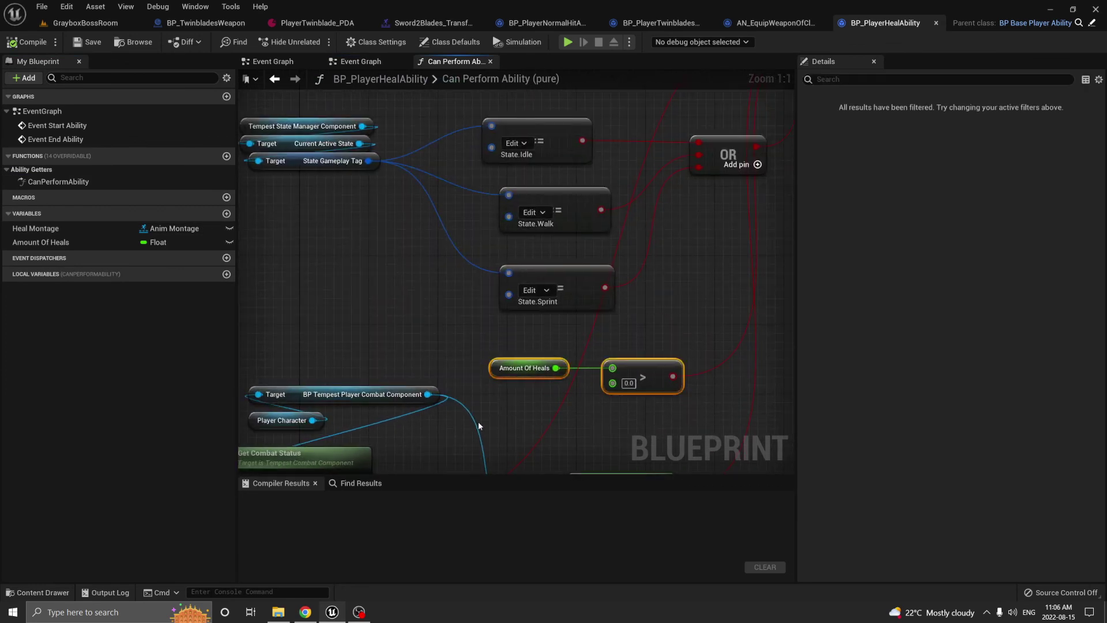
click(517, 416)
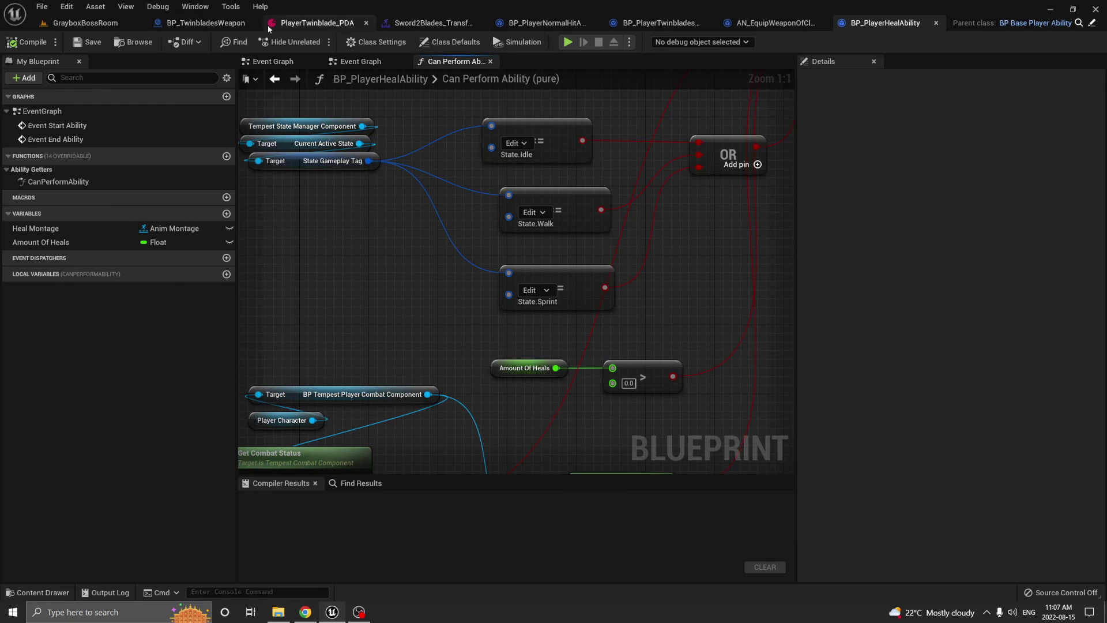
Open Original_DrinkingPotion_Montage from the heal ability in PlayerTwinblade_PDA, inspect its animation segment and preview the drinking motion
click(313, 23)
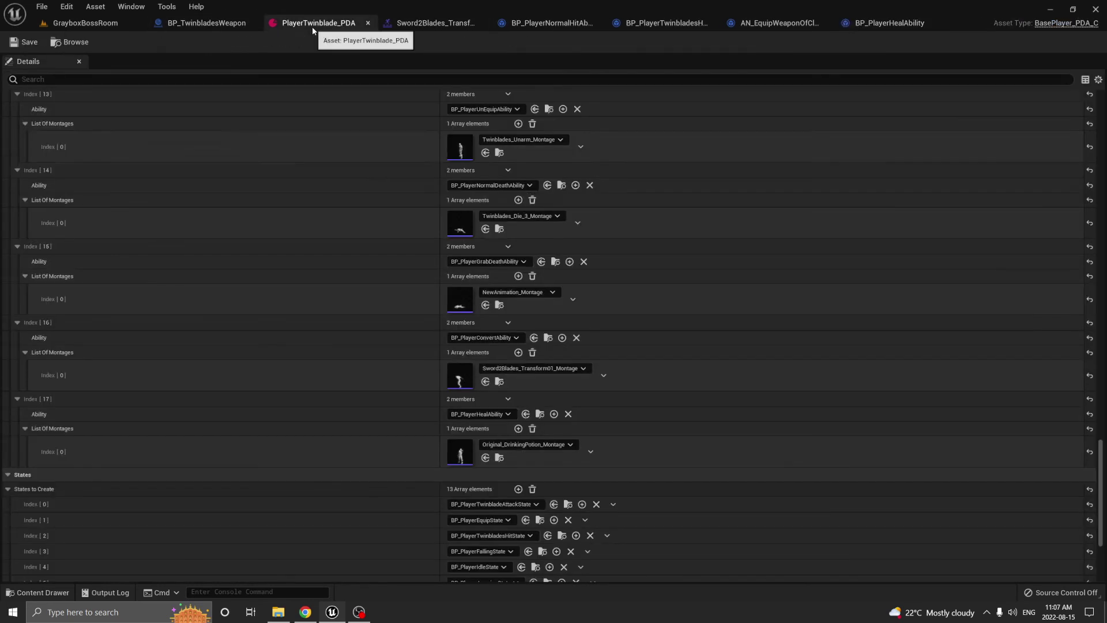
double_click(461, 455)
click(390, 420)
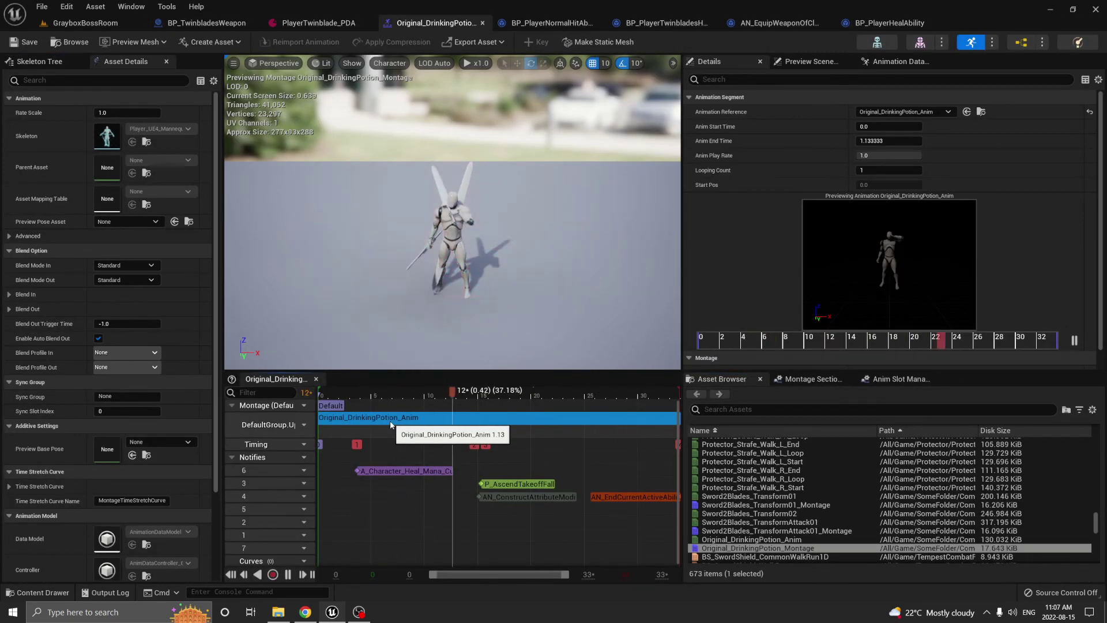
click(397, 394)
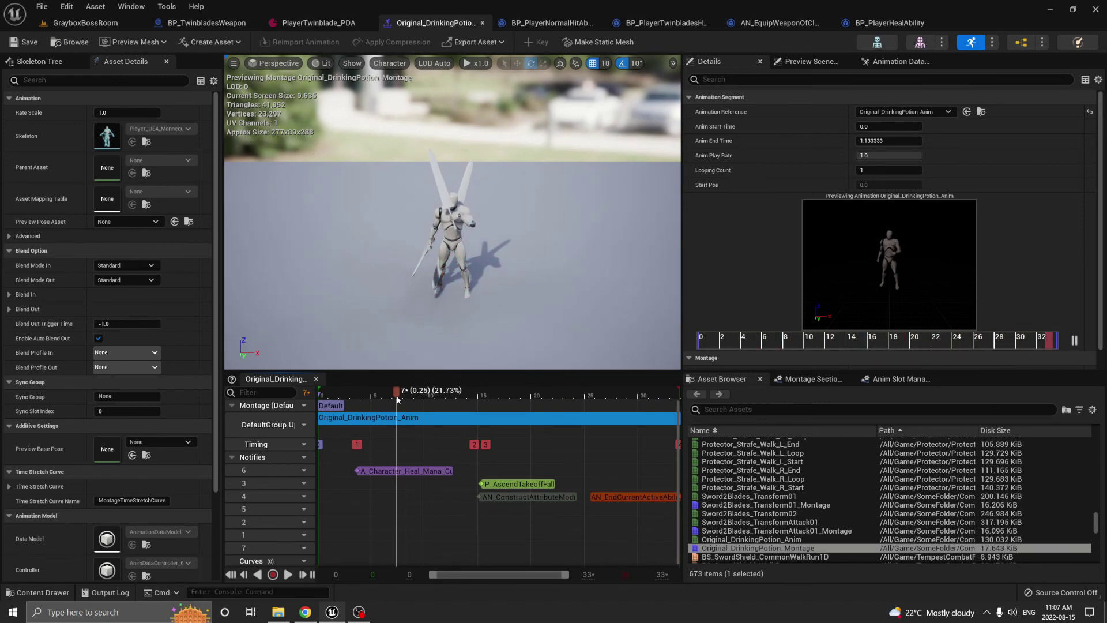
Inspect the drinking montage's attribute modifier notify with its Modifier Properties expanded, and select the notify that ends the current ability
click(534, 499)
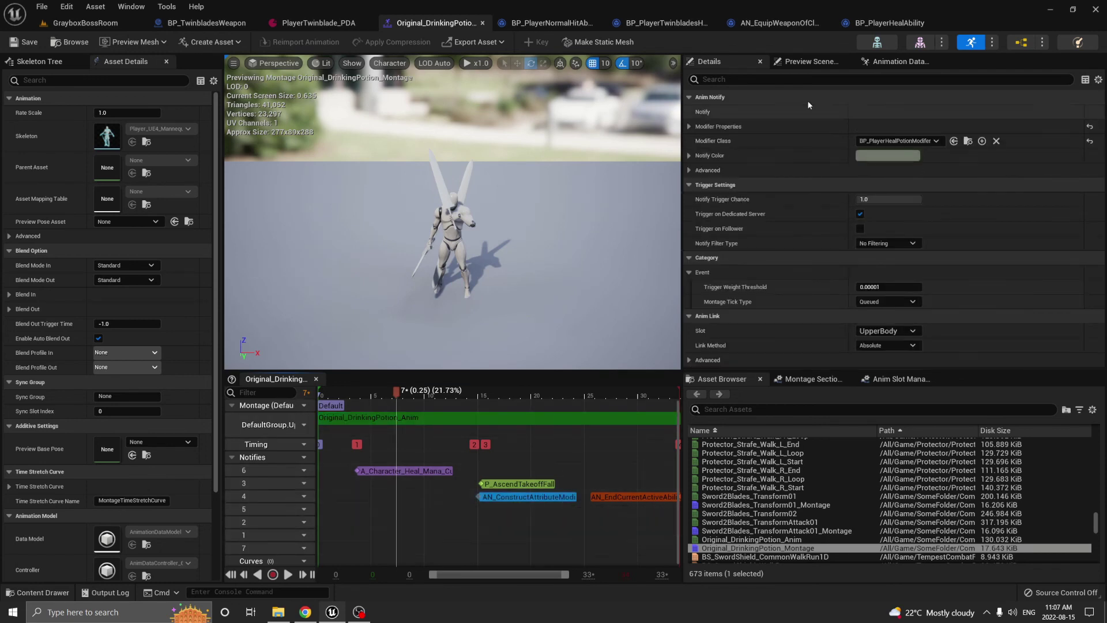
click(715, 126)
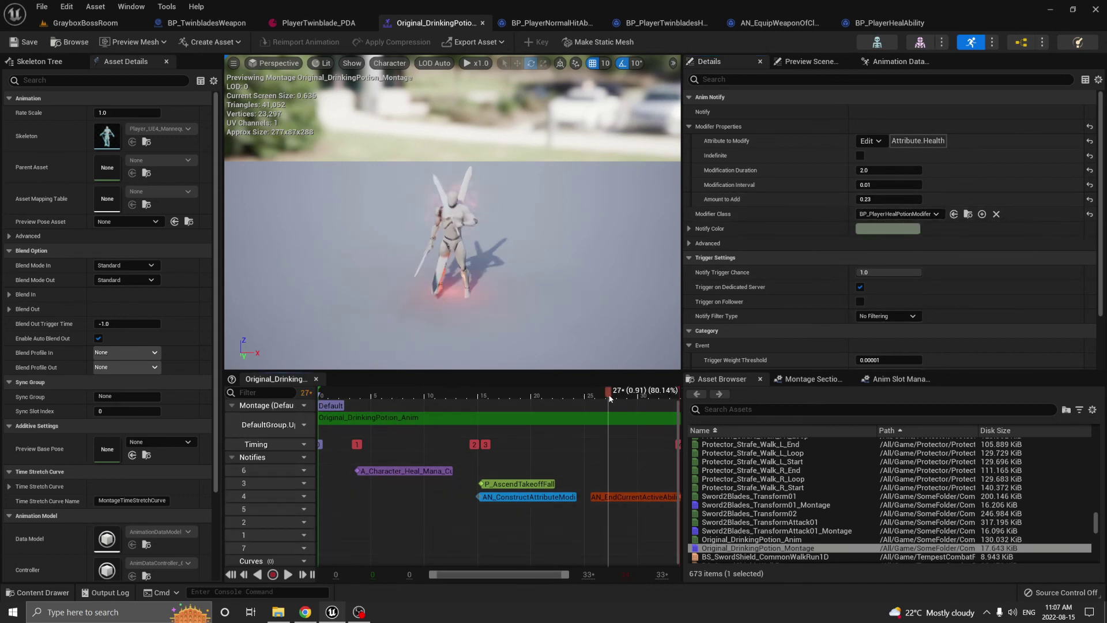
click(632, 497)
Return to PlayerTwinblade_PDA and view the States to Create list
click(319, 22)
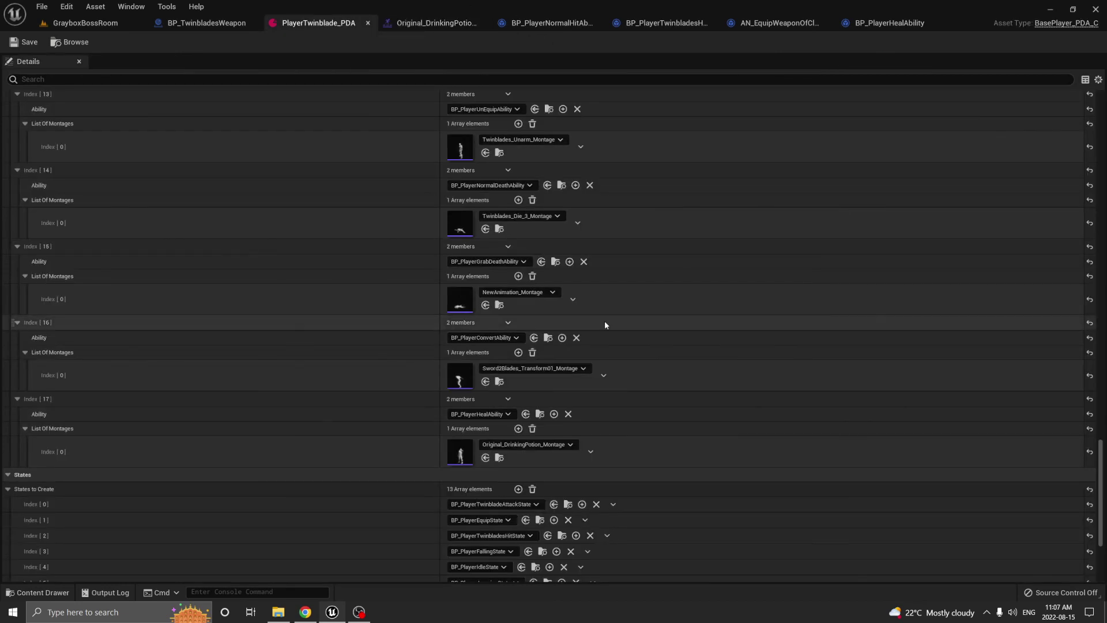
scroll(604, 321, down, 5)
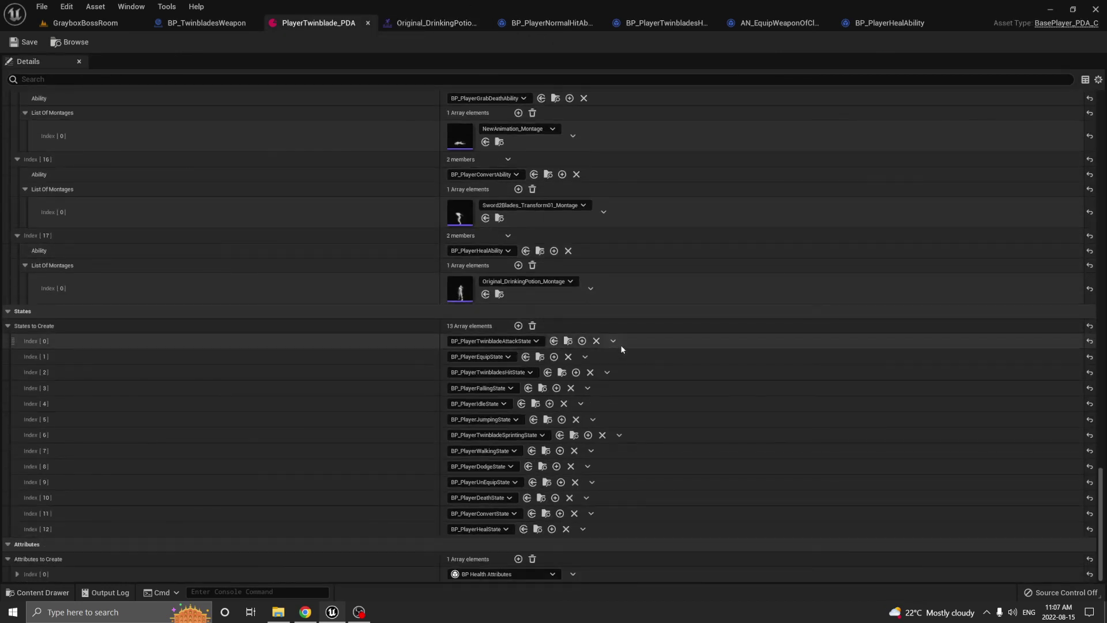